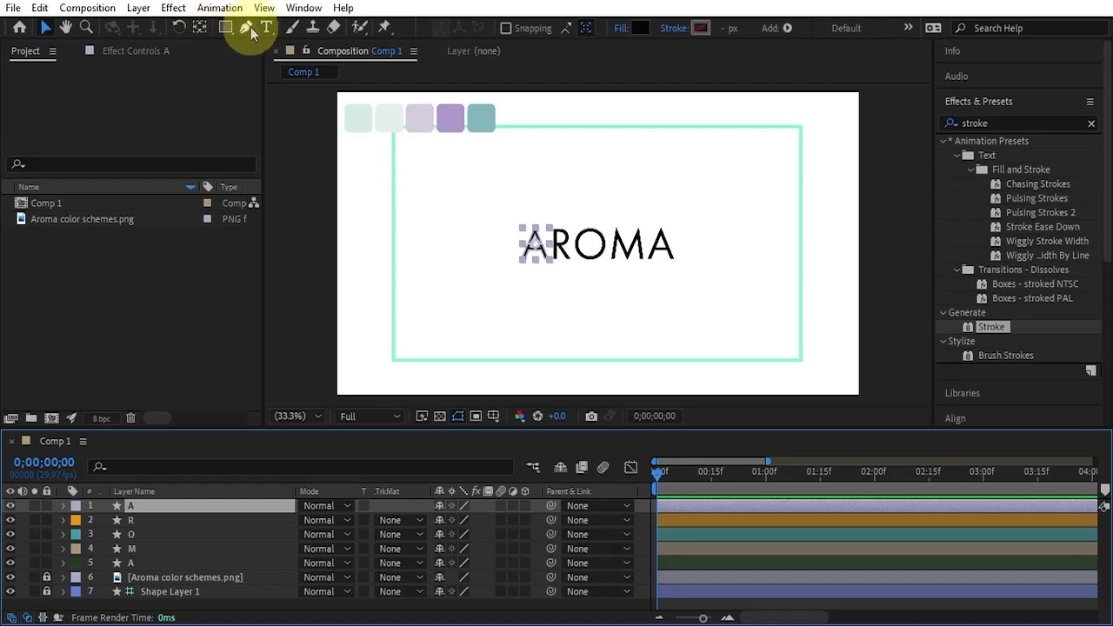
Draw an open mask path with the Pen tool along both legs of the first A, passing through its apex.
click(247, 28)
click(452, 29)
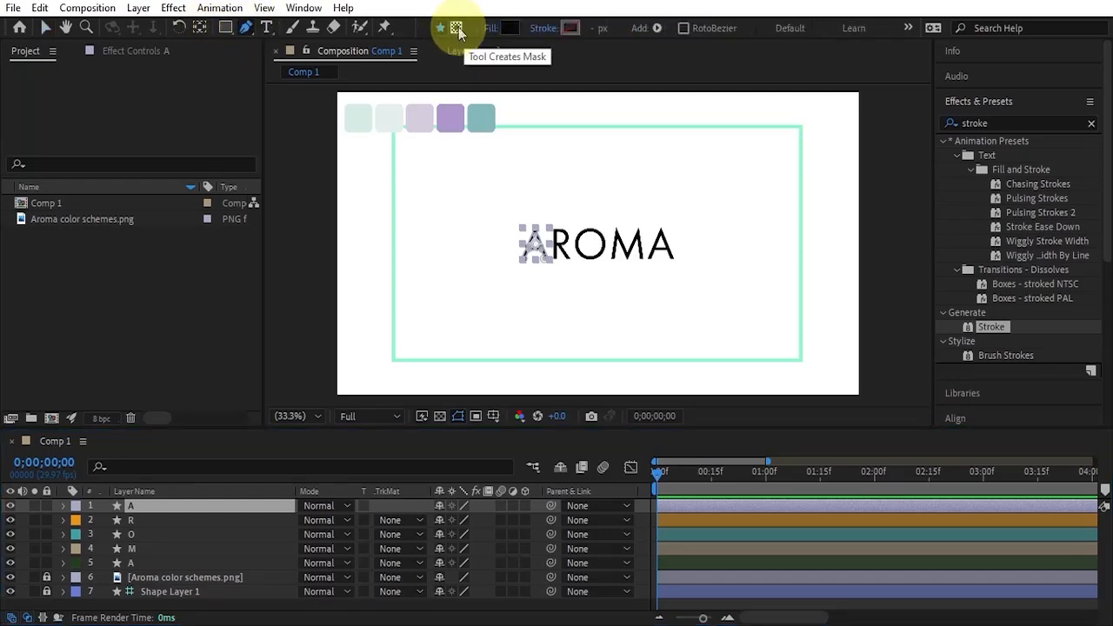
click(455, 31)
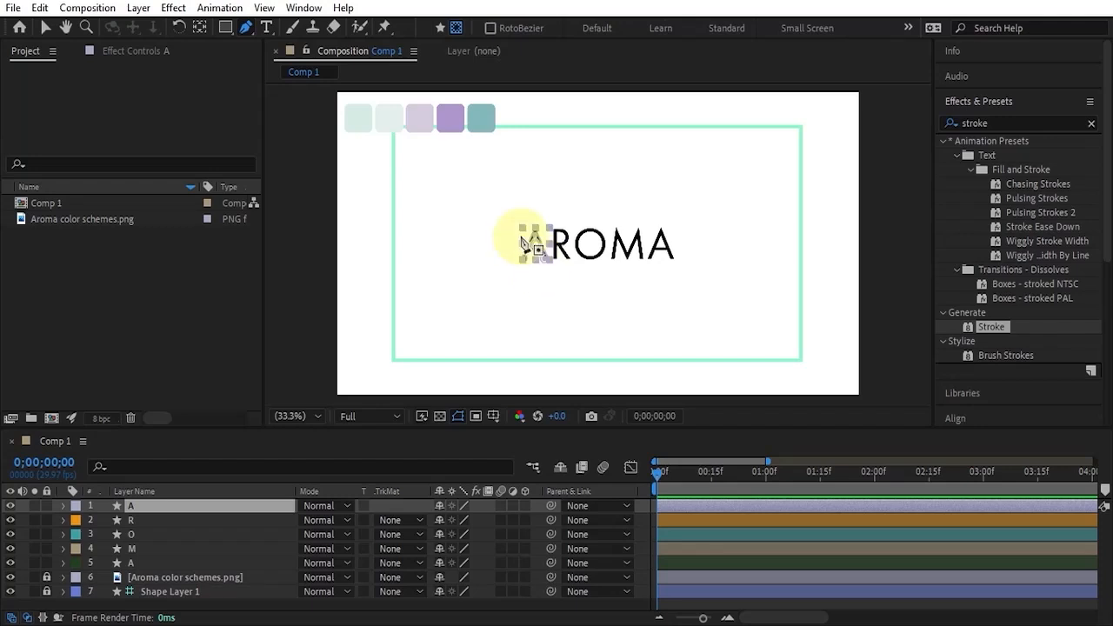
scroll(533, 246, up, 3)
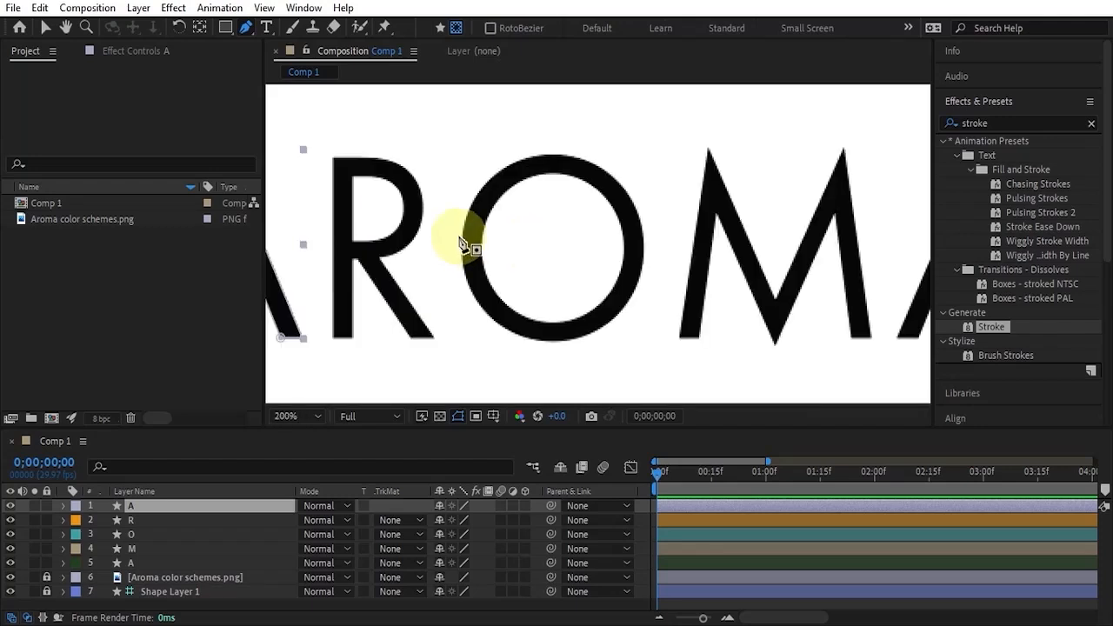
key(h)
drag(457, 238, 728, 218)
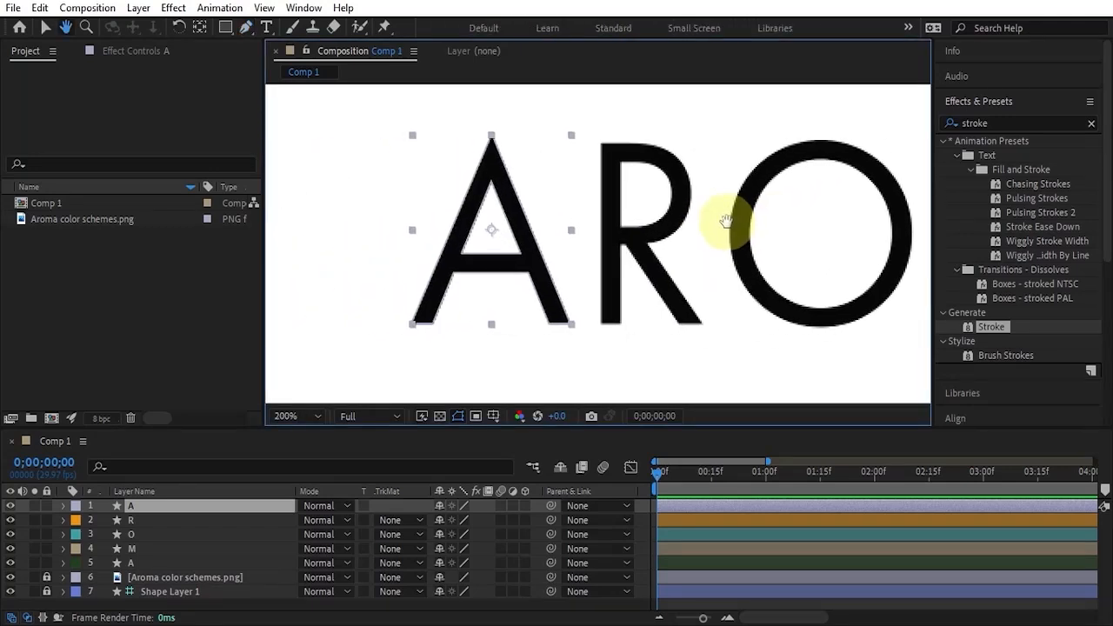
key(g)
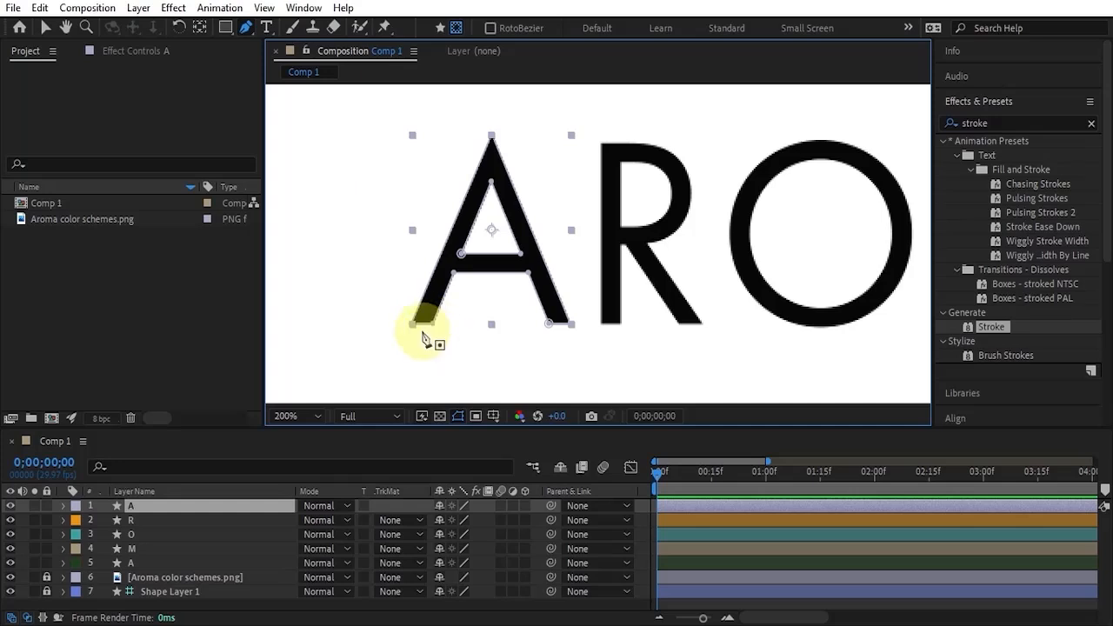
click(420, 327)
click(556, 326)
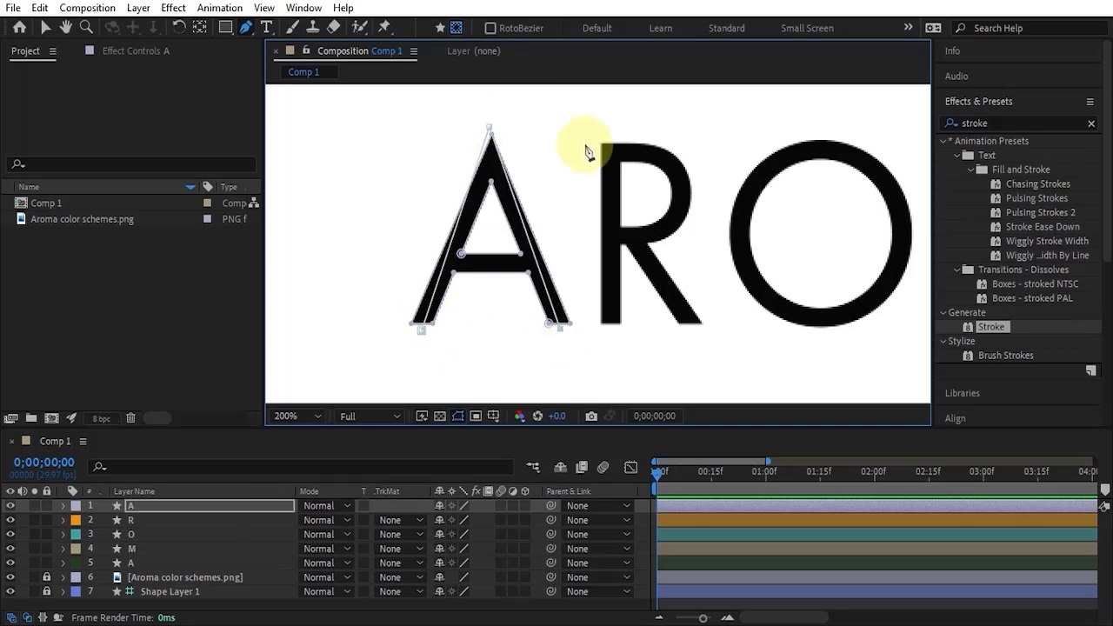
Adjust the mask's apex and two foot points with the Selection tool so they follow the letter's centreline.
click(46, 27)
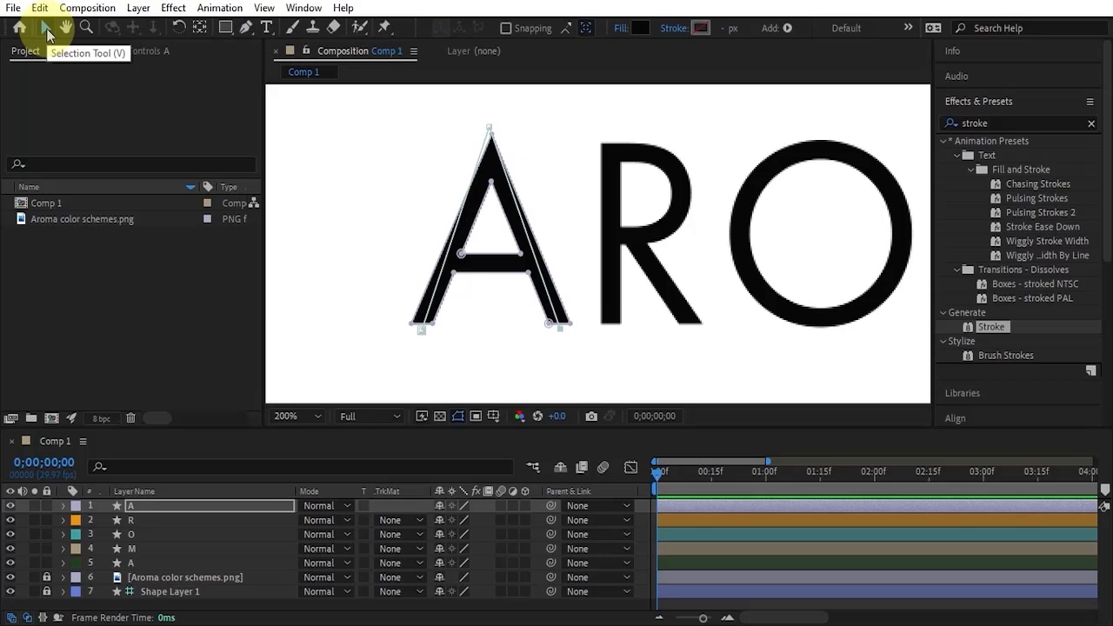
click(489, 133)
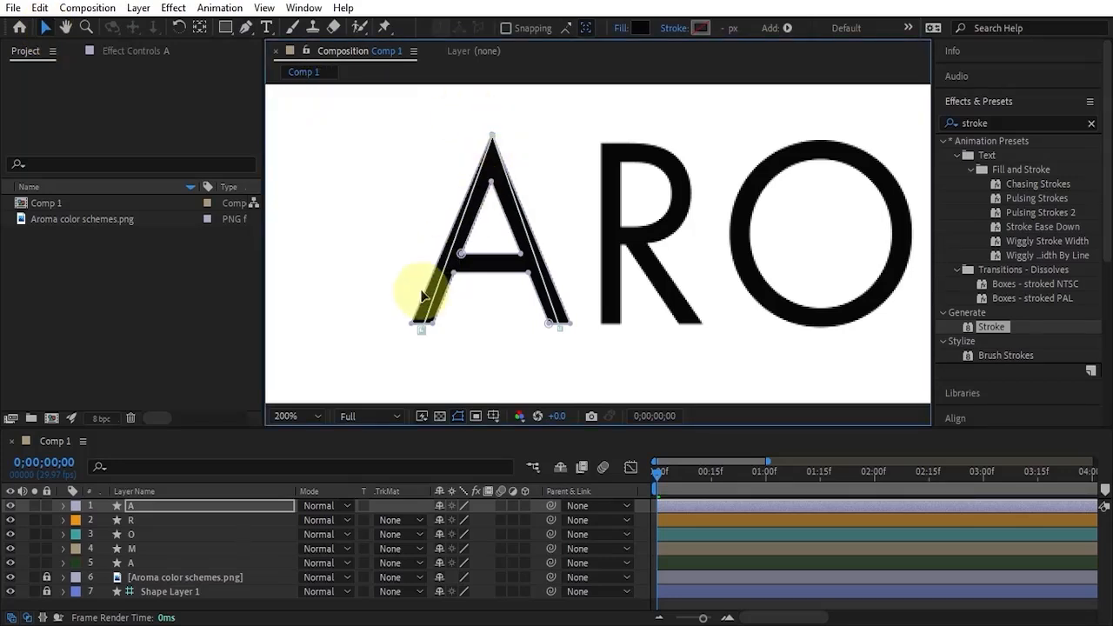
drag(421, 329, 423, 326)
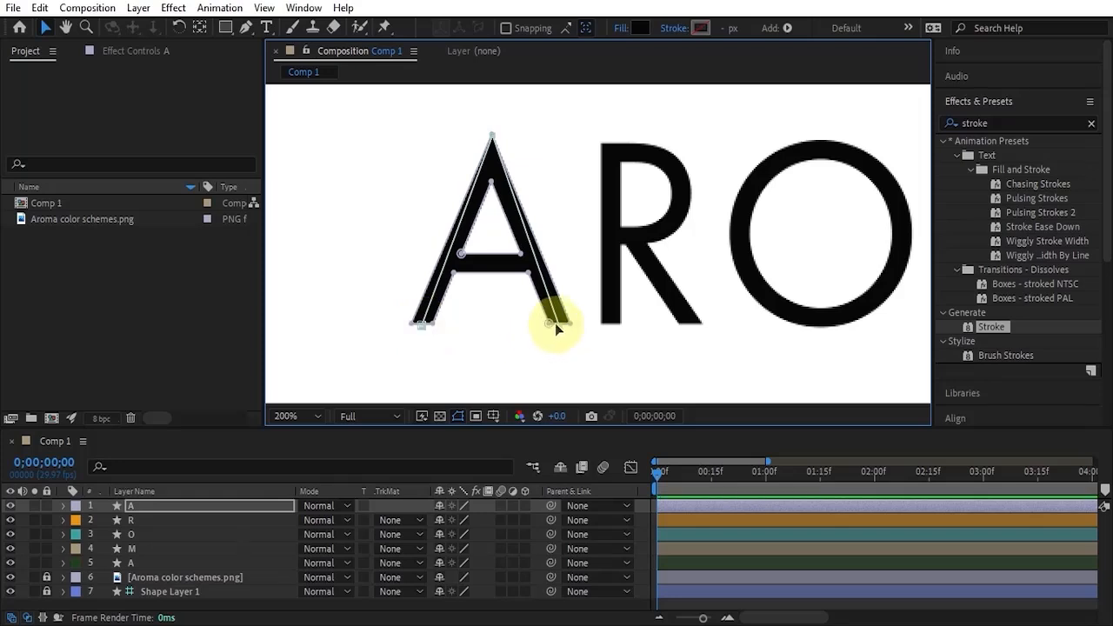
drag(558, 327, 556, 324)
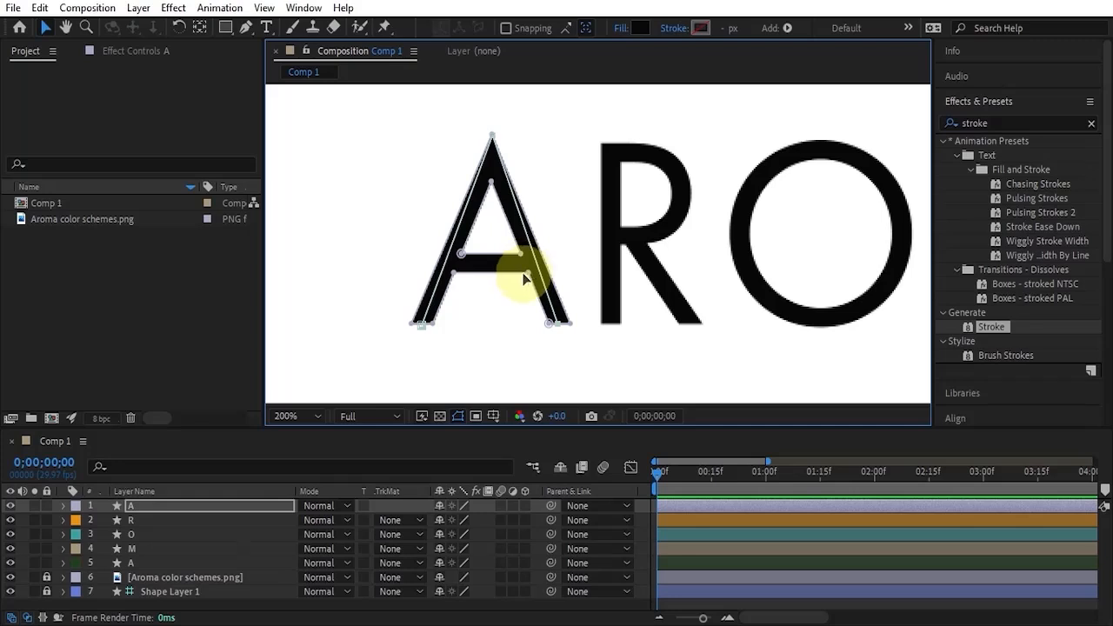
Draw a second open mask path along the crossbar of the first A and align its endpoints with the bar's ends.
click(730, 520)
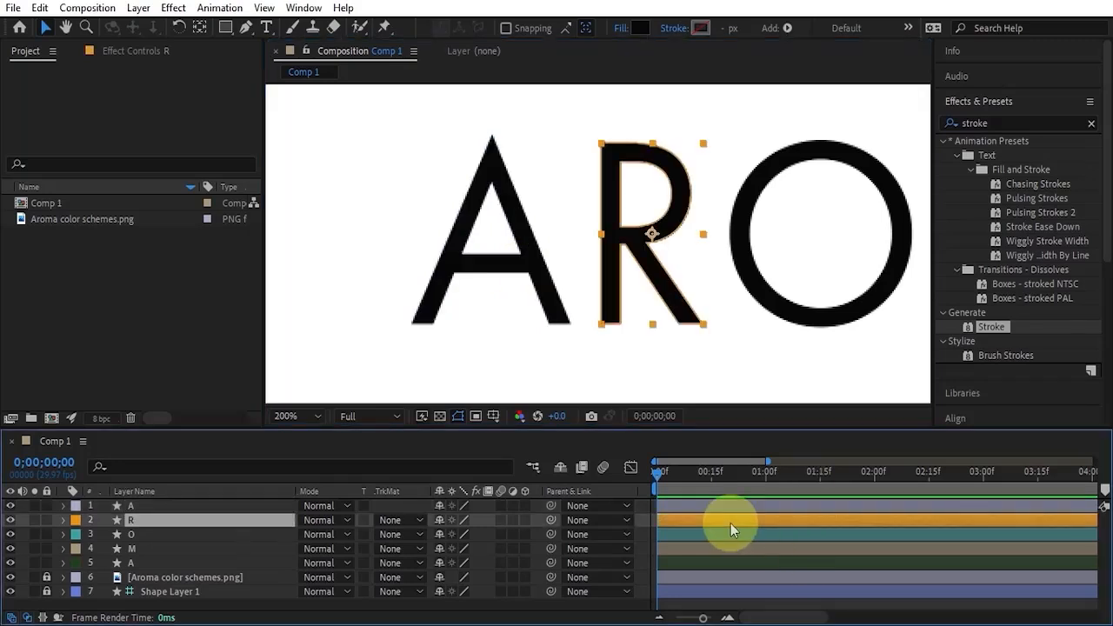
click(701, 505)
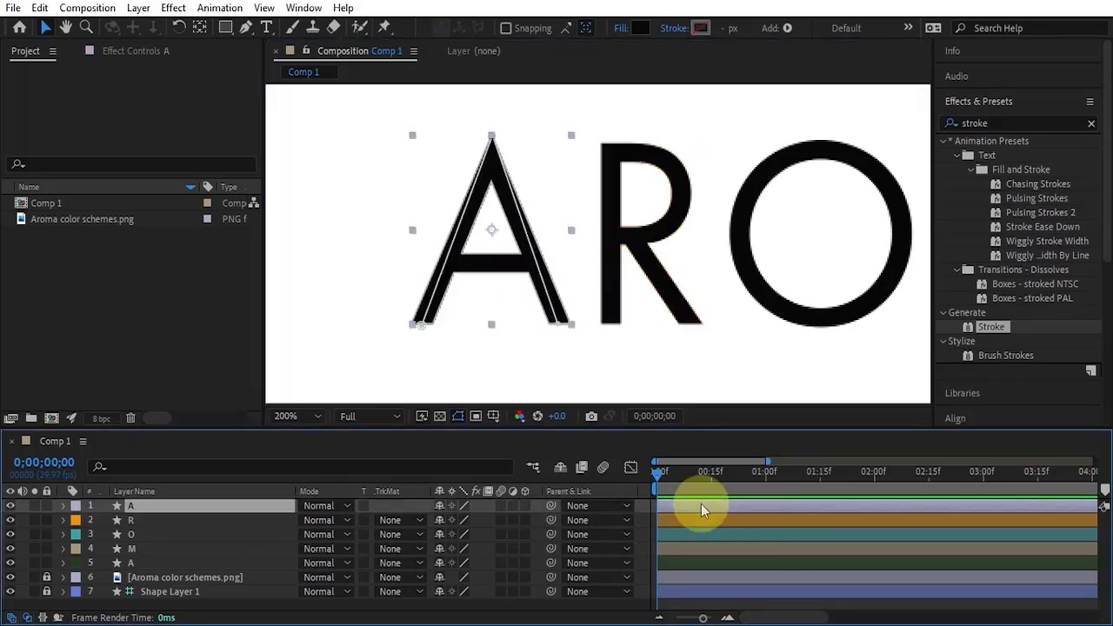
click(246, 27)
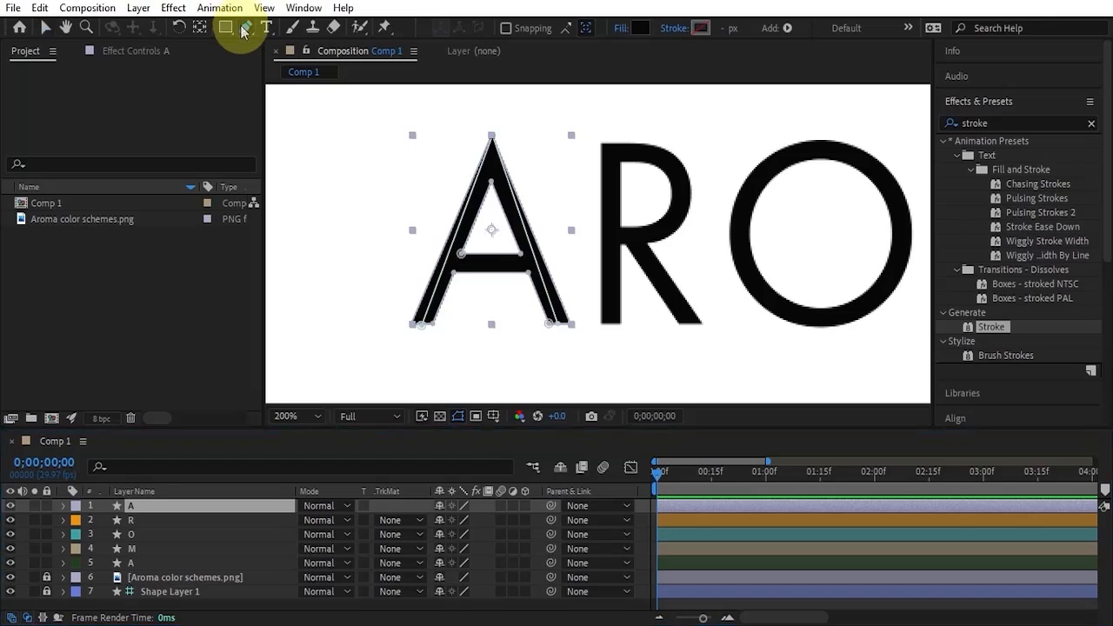
click(455, 29)
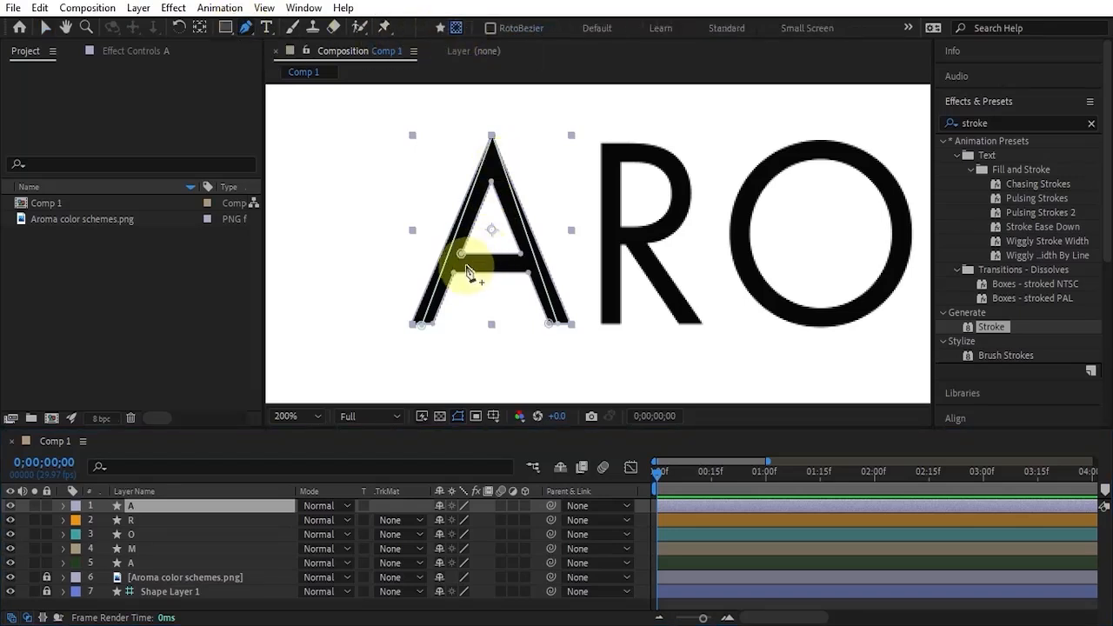
click(465, 260)
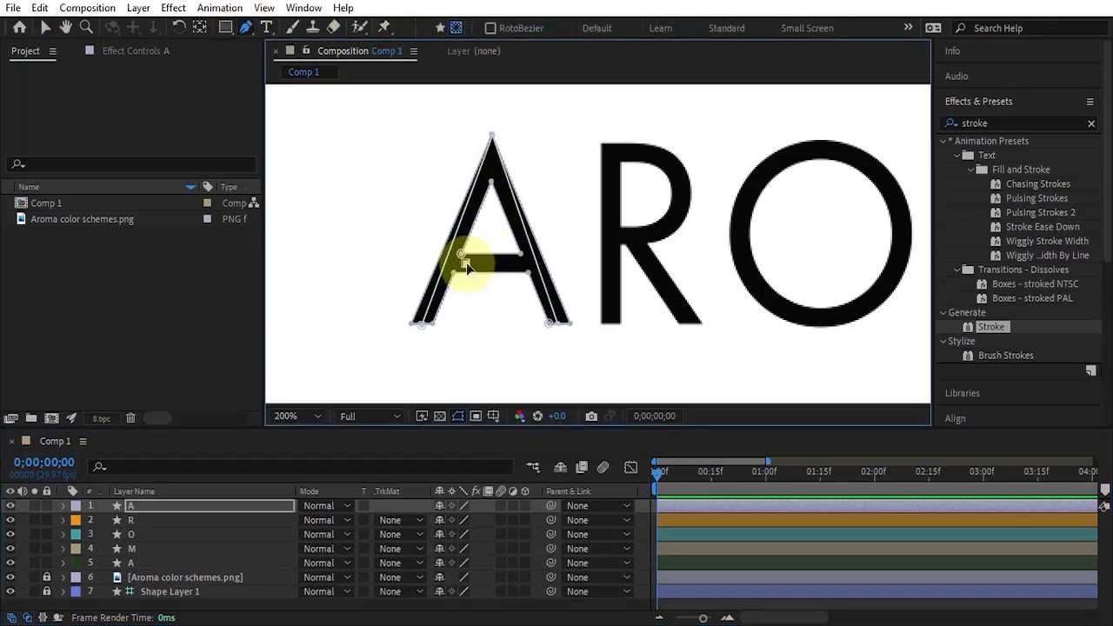
click(514, 261)
click(45, 27)
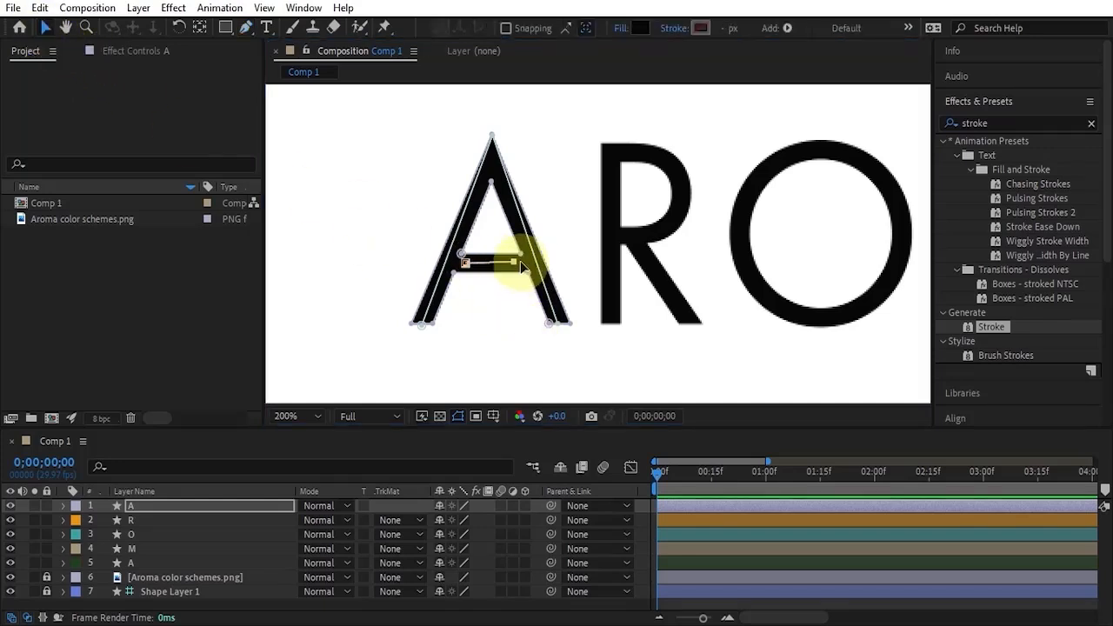
drag(517, 262, 527, 264)
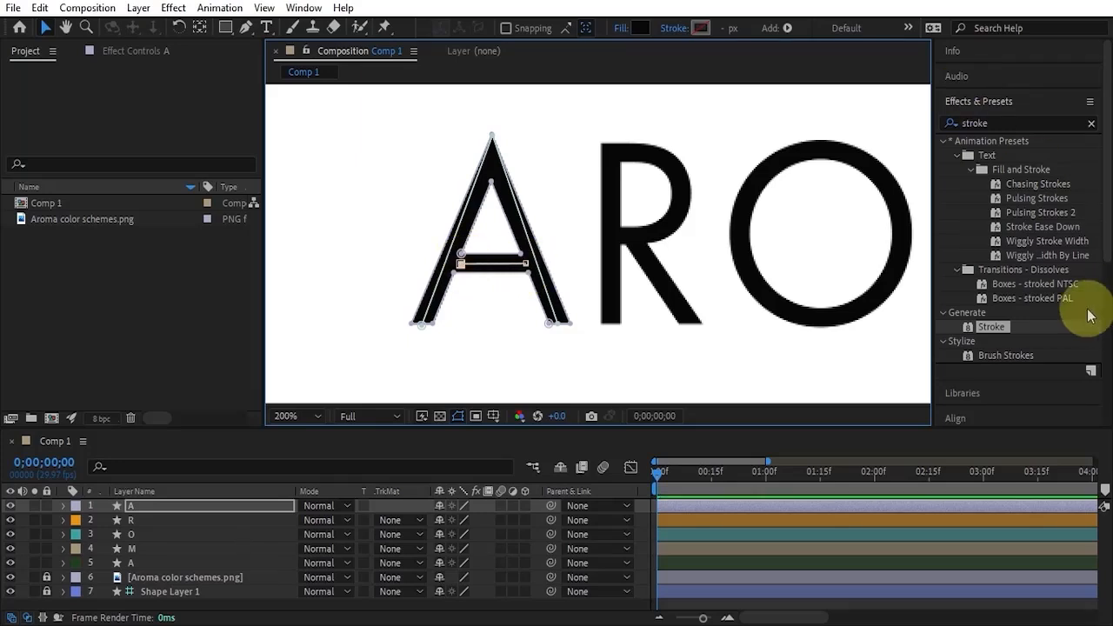
Apply the Stroke effect to the first A layer.
click(1019, 123)
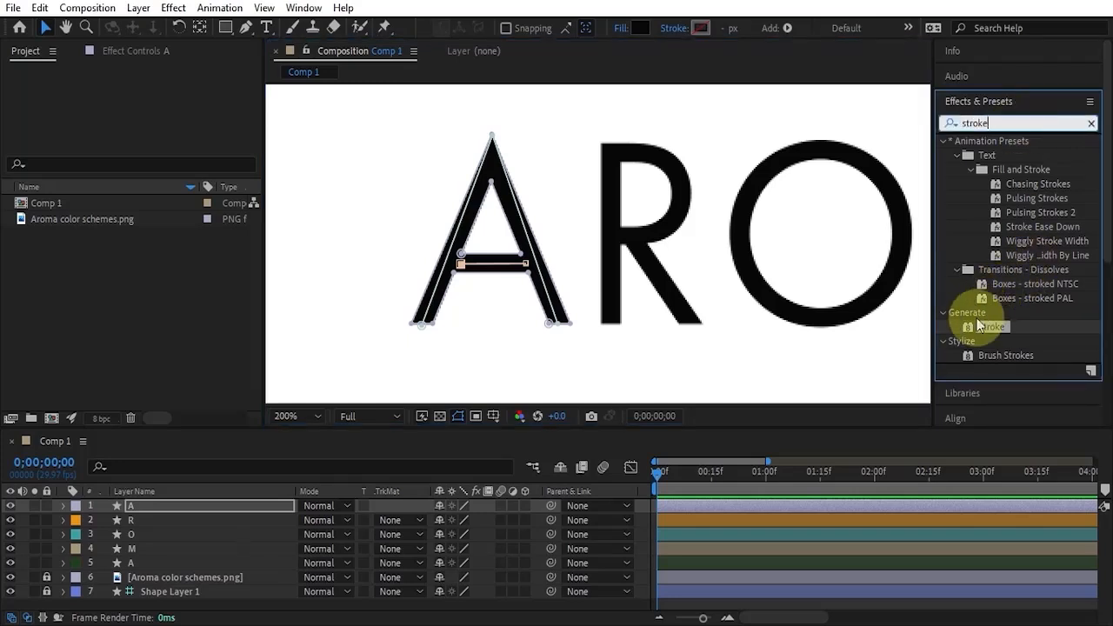
mouse_move(979, 324)
mouse_down()
mouse_move(1006, 343)
mouse_move(710, 502)
mouse_up()
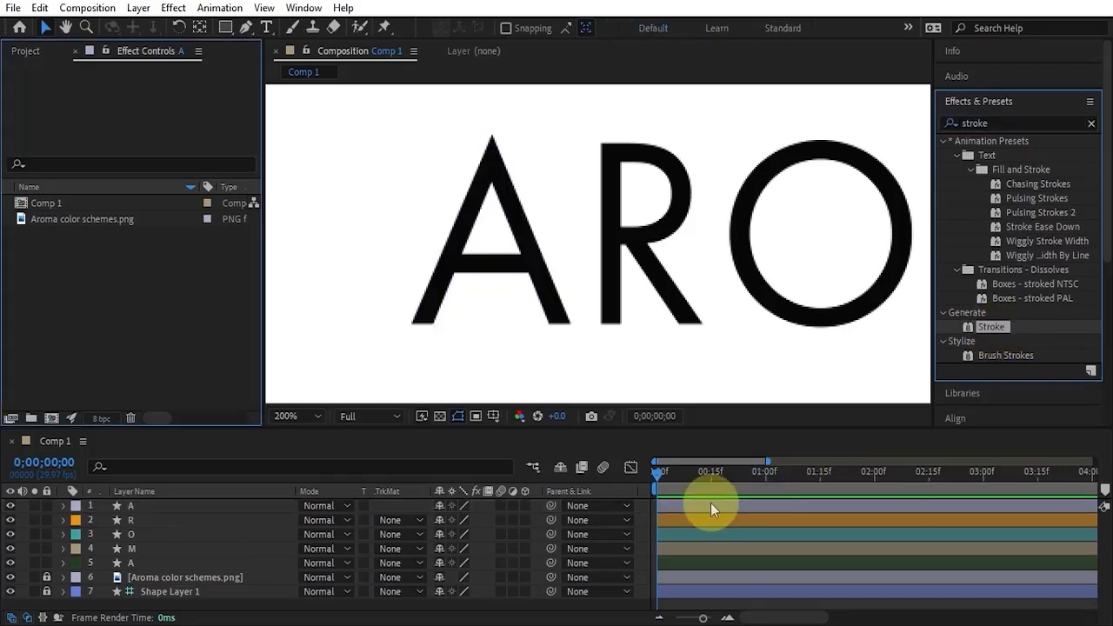
key(ctrl+z)
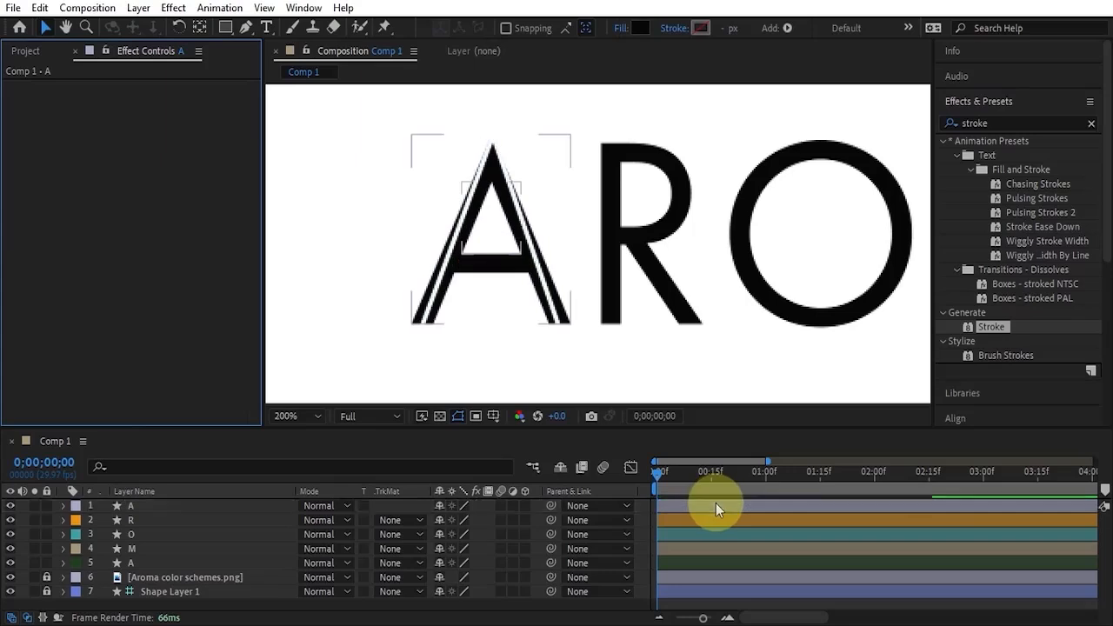
double_click(988, 330)
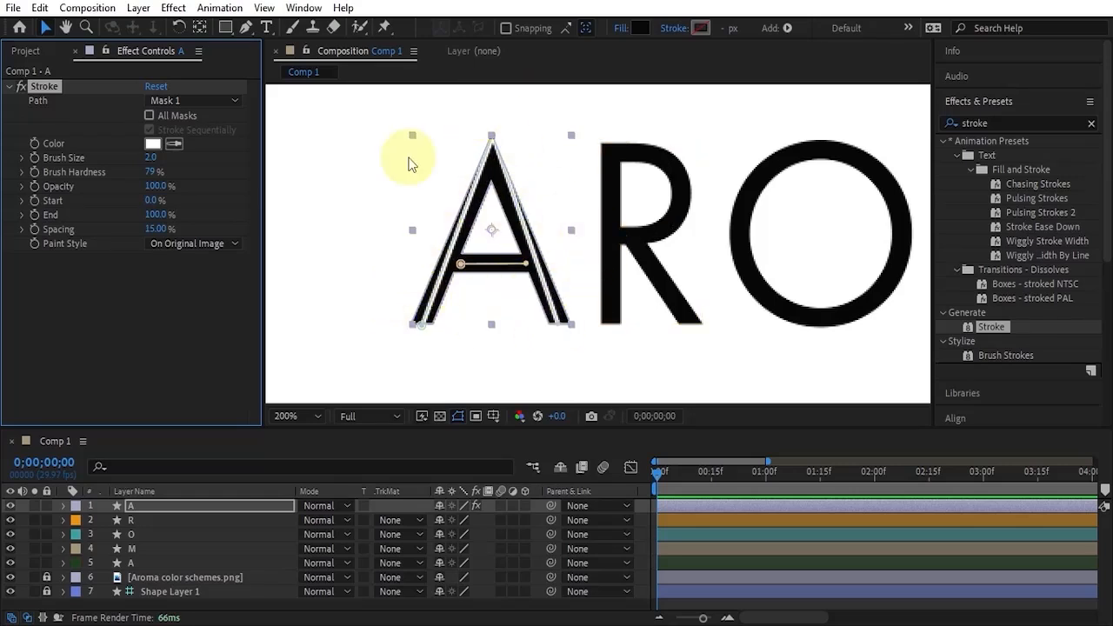
Set the Stroke effect's color to pink F98484.
click(153, 146)
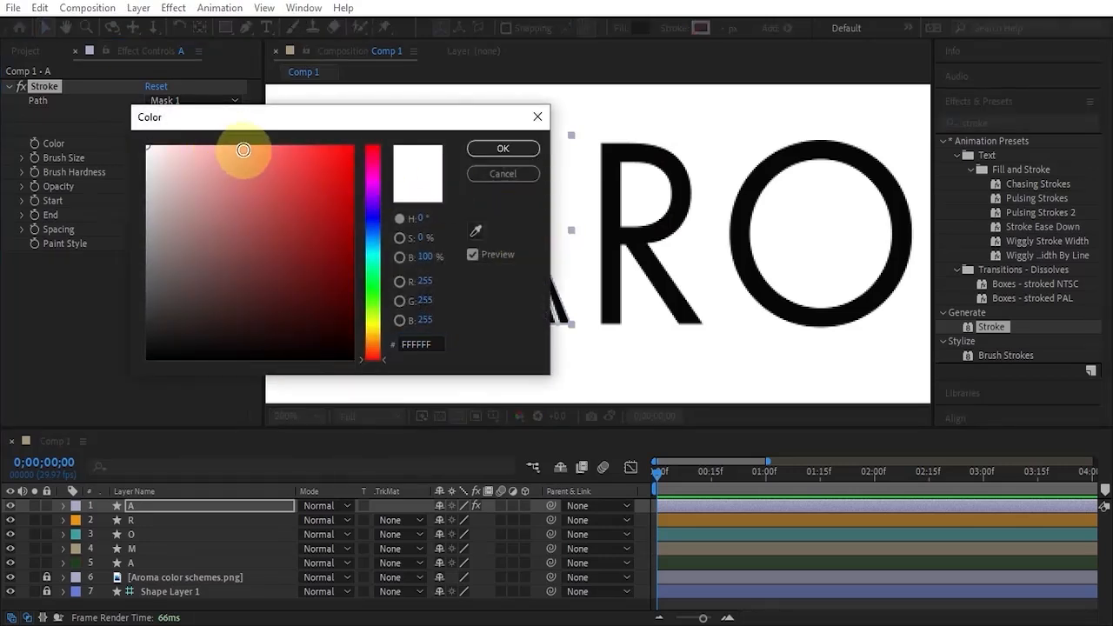
click(243, 150)
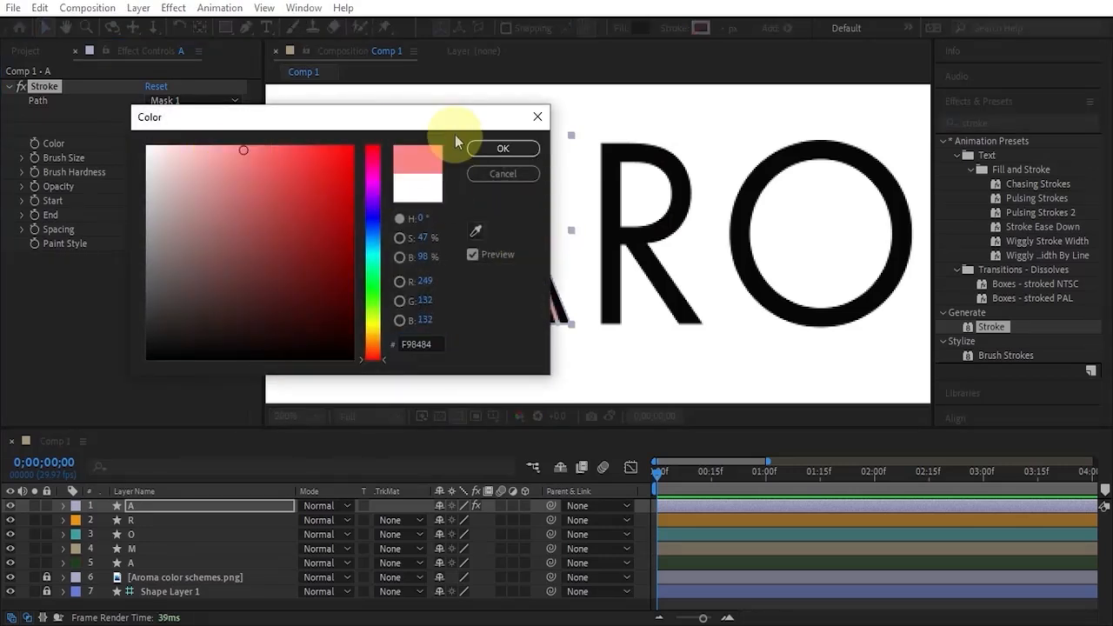
click(503, 150)
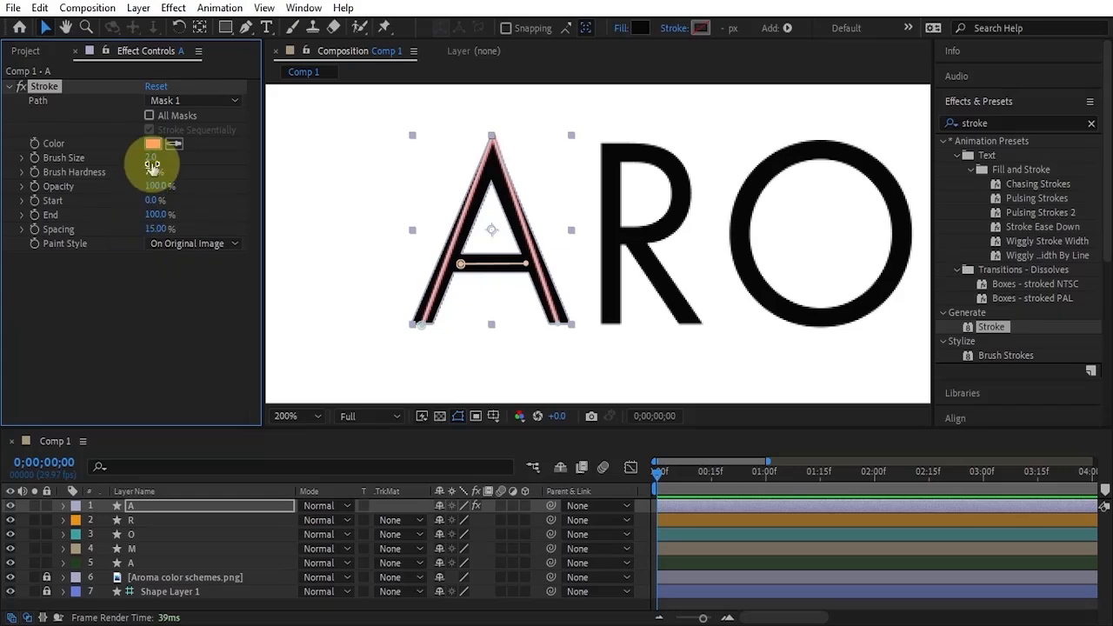
Set the stroke's brush size to 9.5 and brush hardness to 100%, and lower the mask's apex point to fit the letter.
mouse_move(152, 164)
mouse_down()
mouse_move(186, 162)
mouse_move(153, 173)
mouse_move(189, 175)
mouse_move(313, 165)
mouse_up()
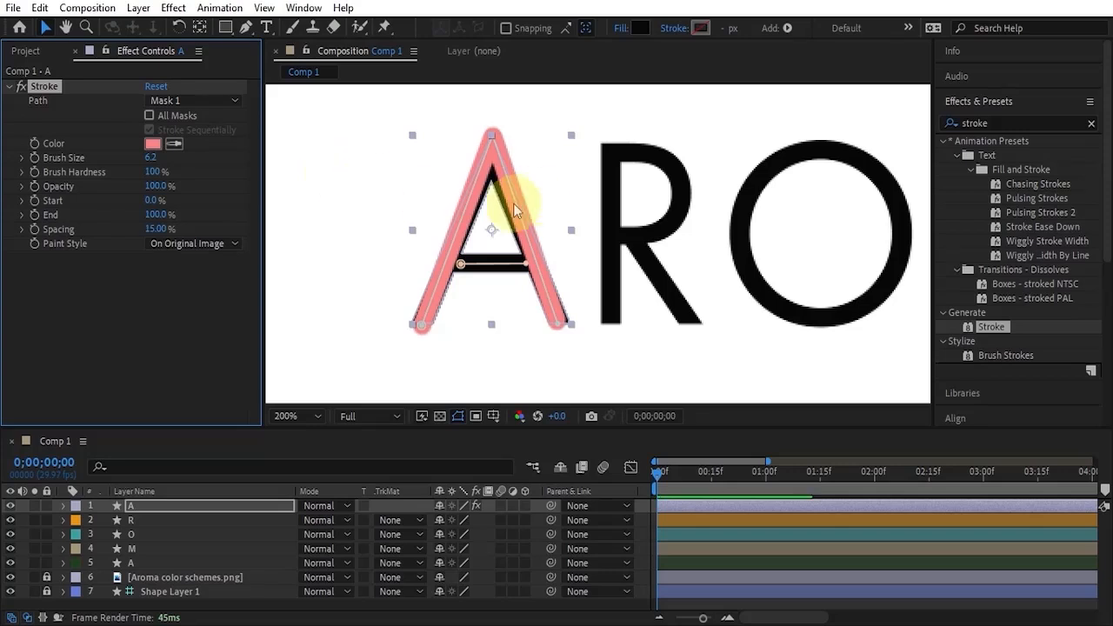
drag(153, 165, 170, 157)
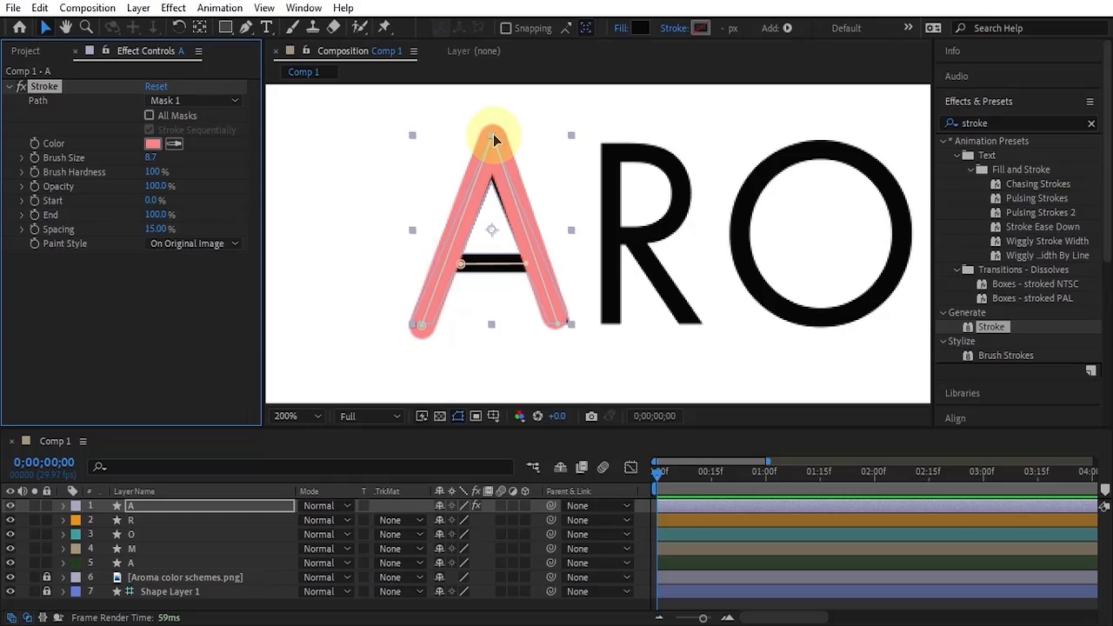
drag(493, 135, 492, 147)
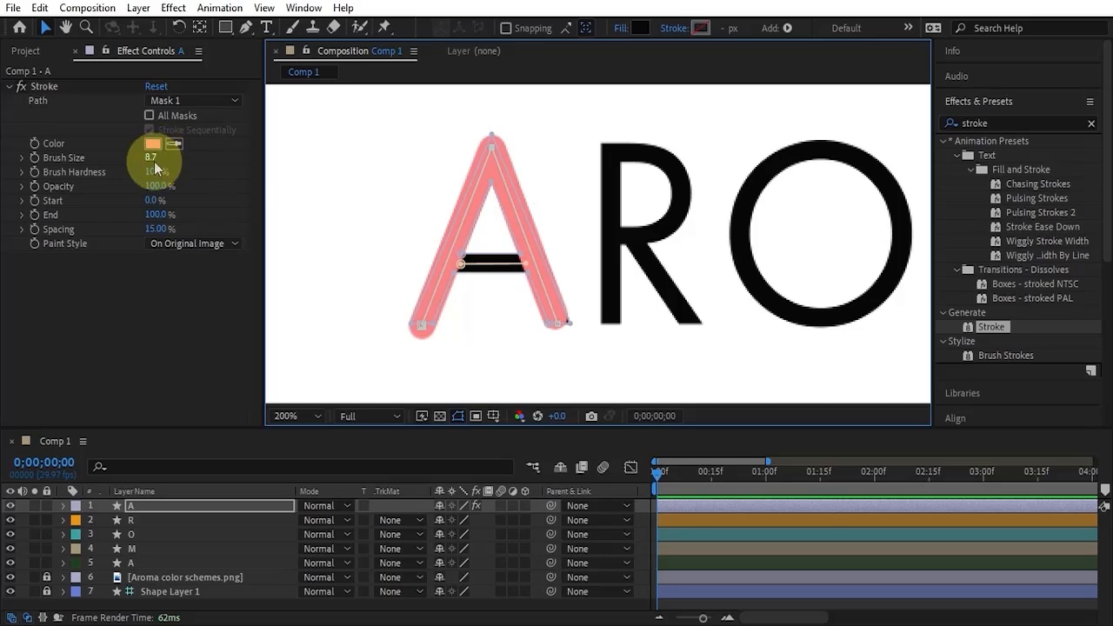
drag(153, 160, 157, 159)
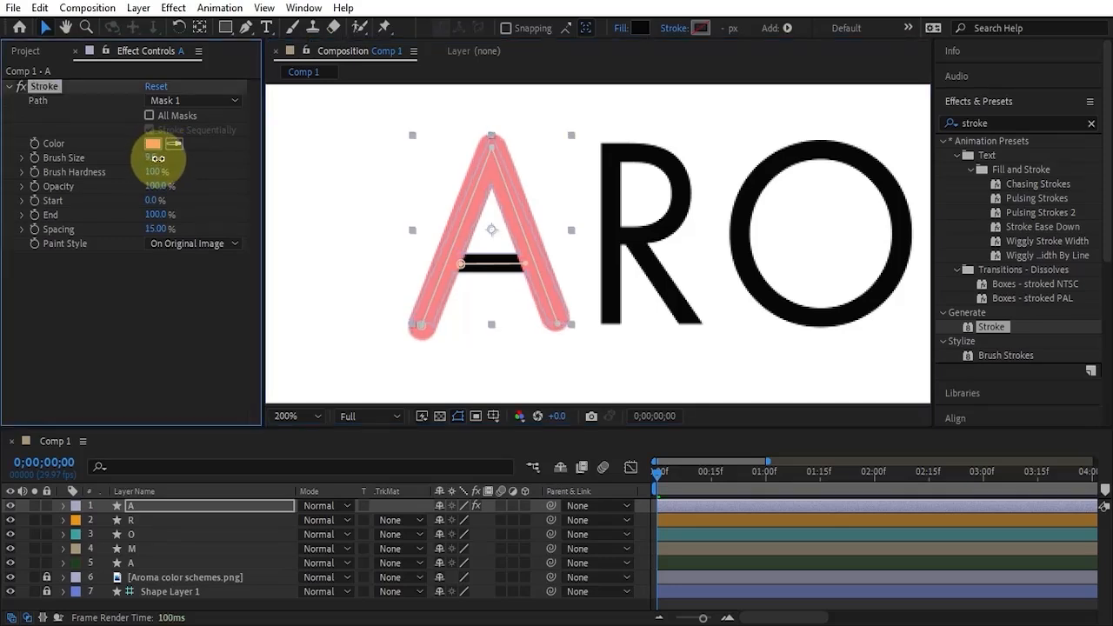
Reposition the leg mask's two foot points so the stroke fully covers the ends of the A.
click(340, 283)
click(546, 322)
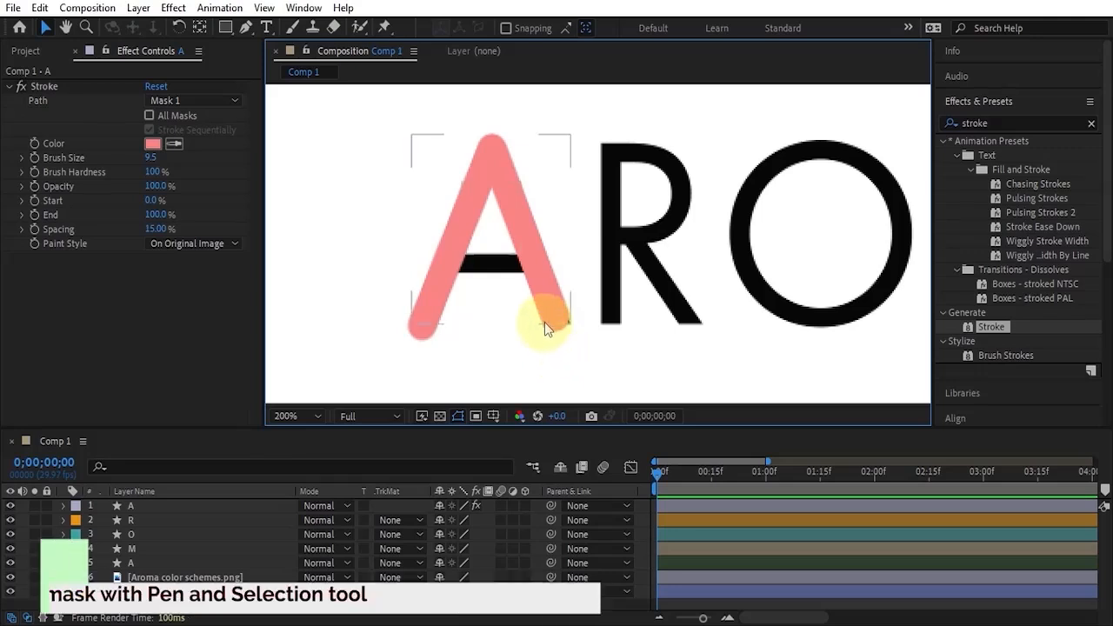
drag(557, 324, 562, 327)
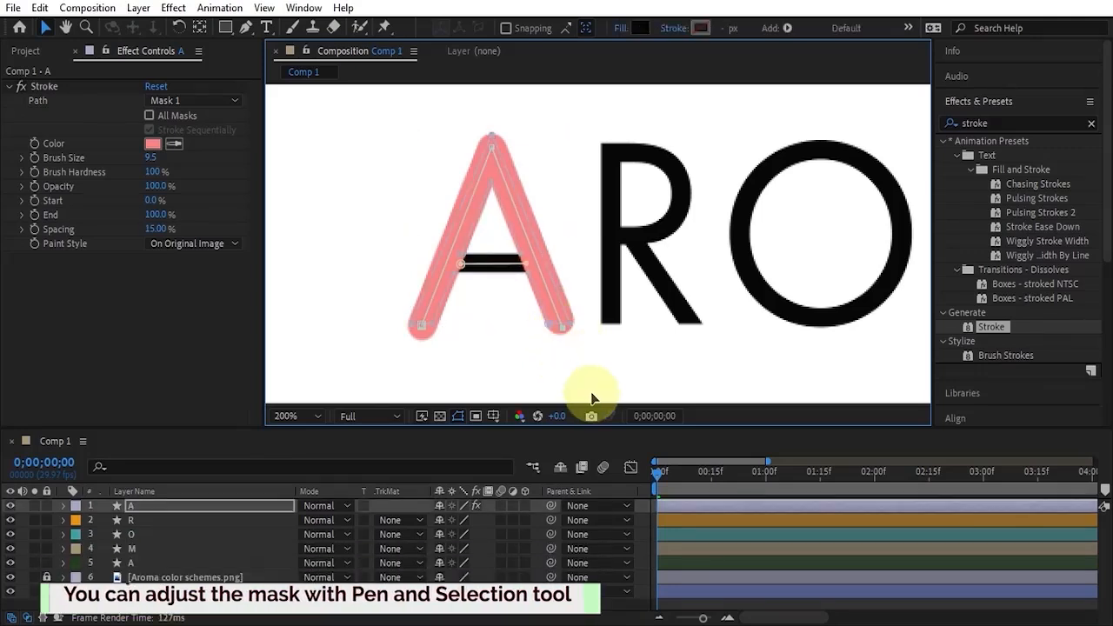
drag(422, 324, 424, 320)
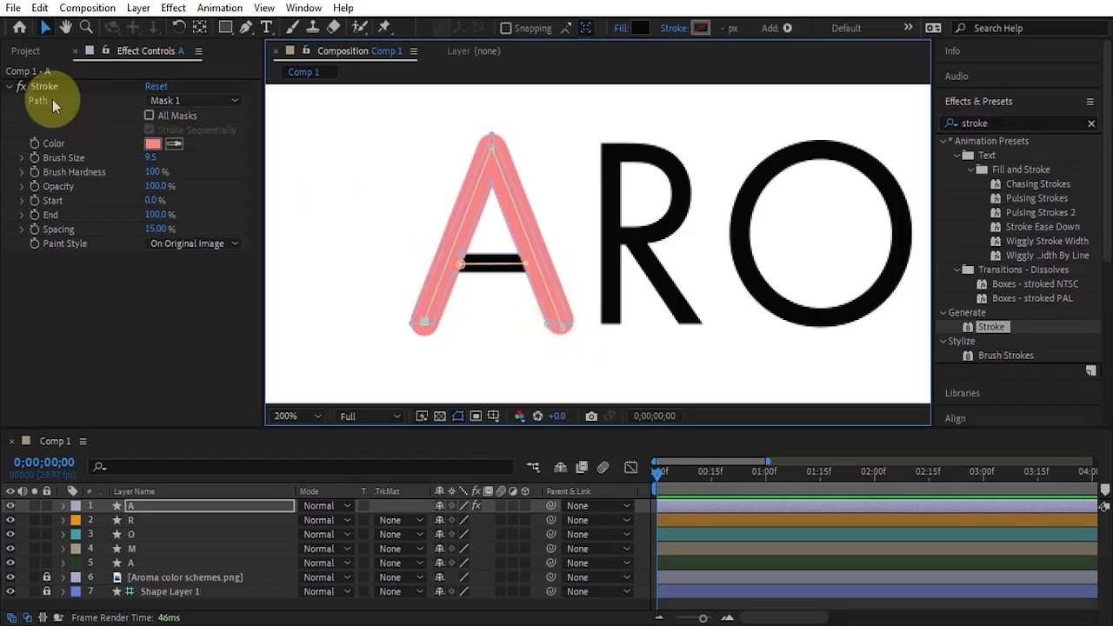
Apply the stroke to all masks of the first A and keyframe its End value at 100% at 0;00;00;00.
click(149, 115)
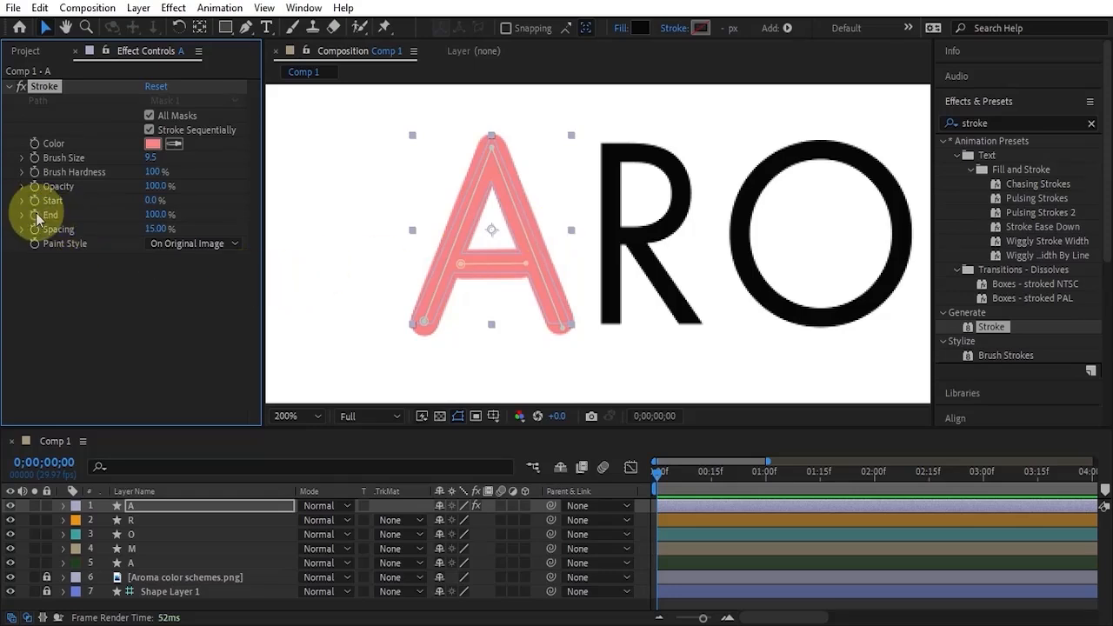
click(712, 519)
click(702, 505)
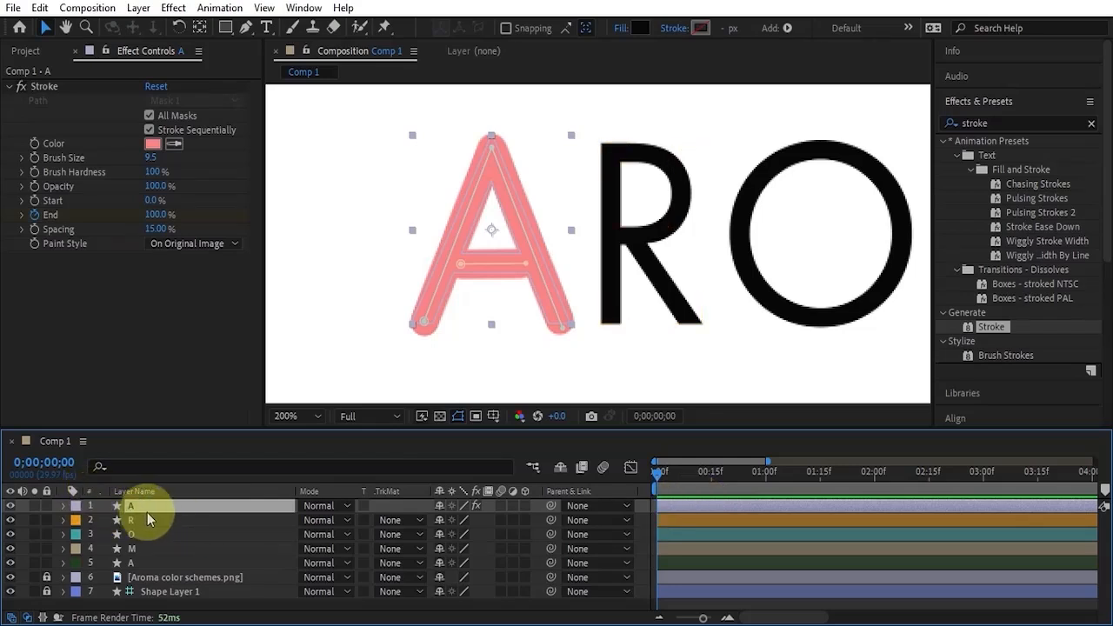
key(u)
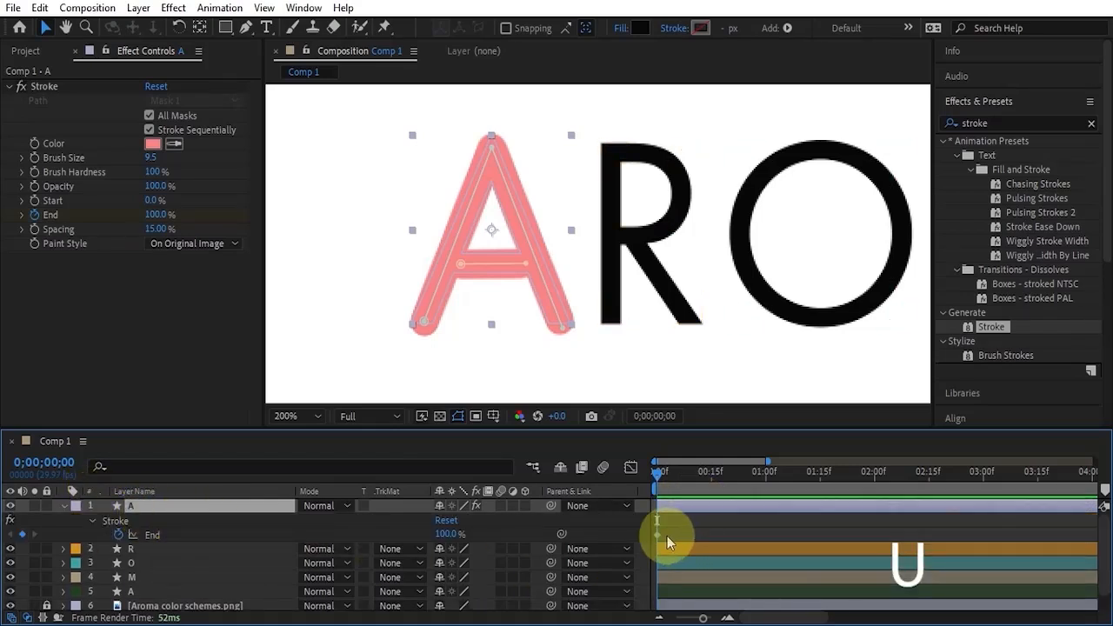
scroll(664, 531, up, 2)
drag(746, 618, 731, 618)
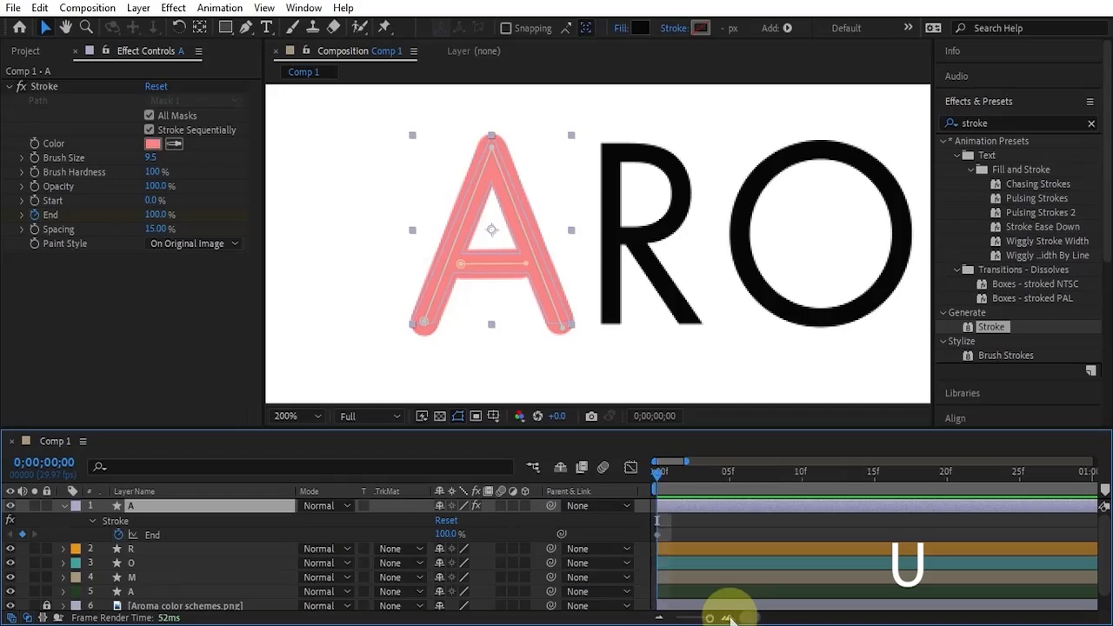
Move the first A's 100% End keyframe to 0;00;00;21 and keyframe End at 0% at 0;00;00;00.
click(658, 539)
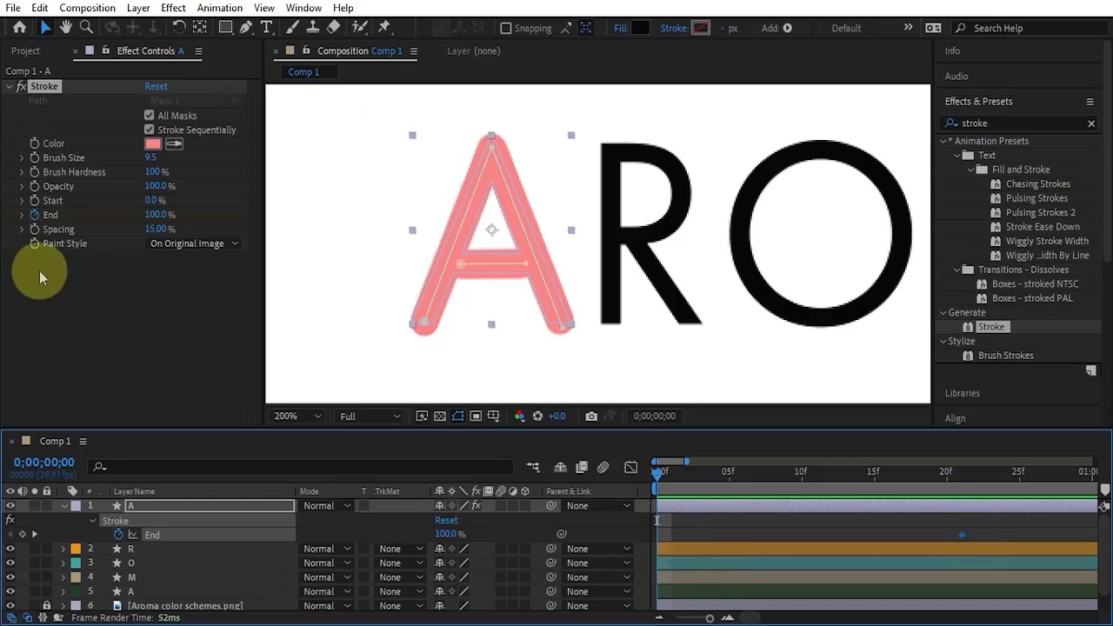
click(157, 215)
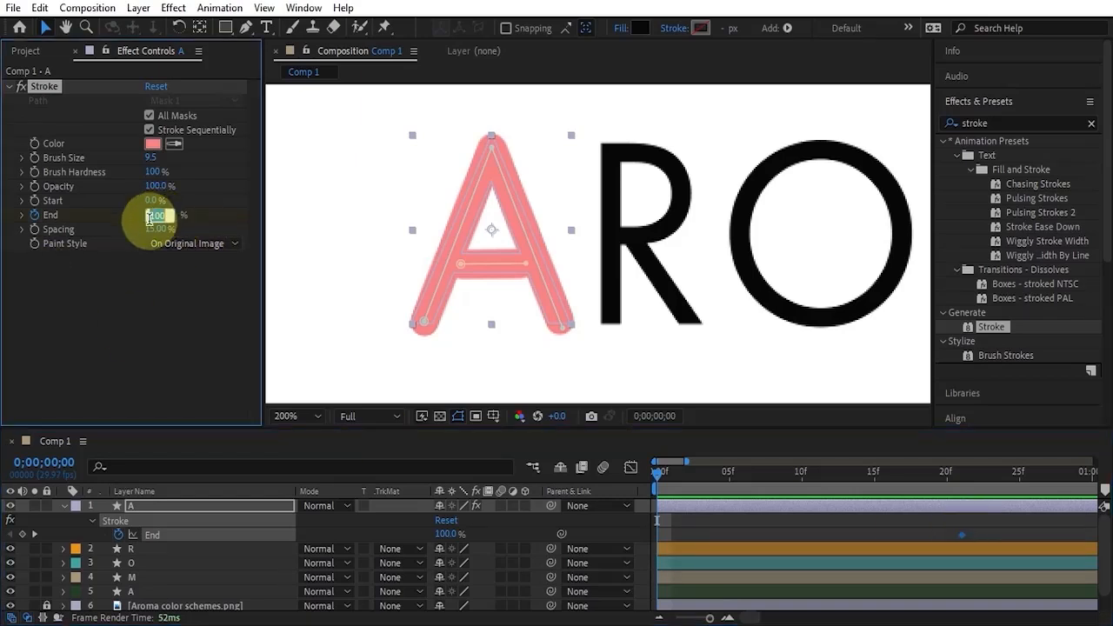
text(0)
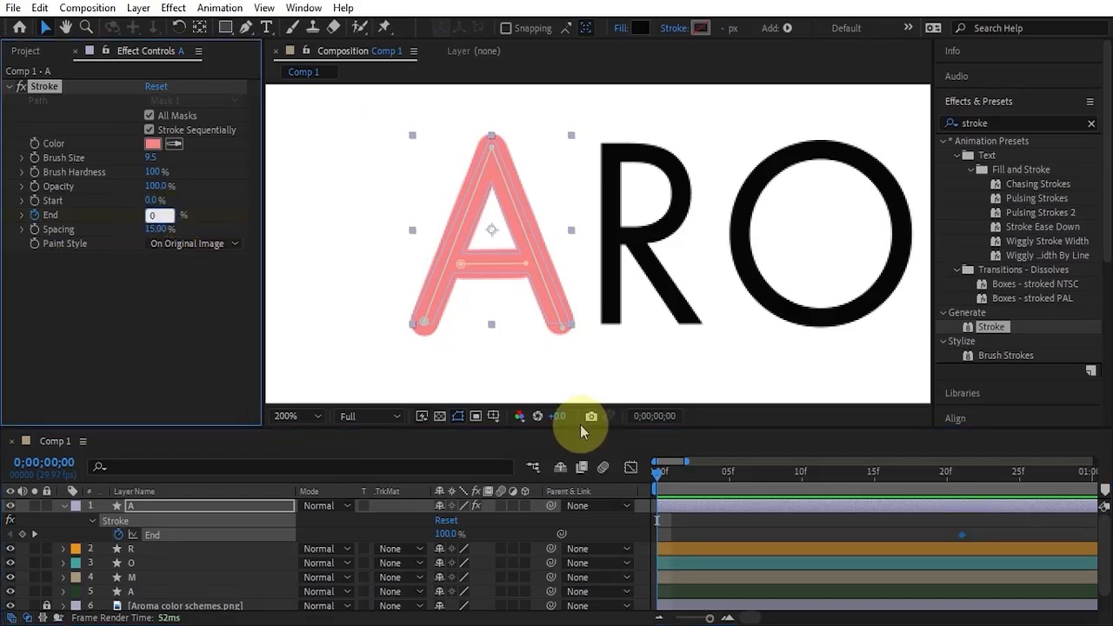
key(Return)
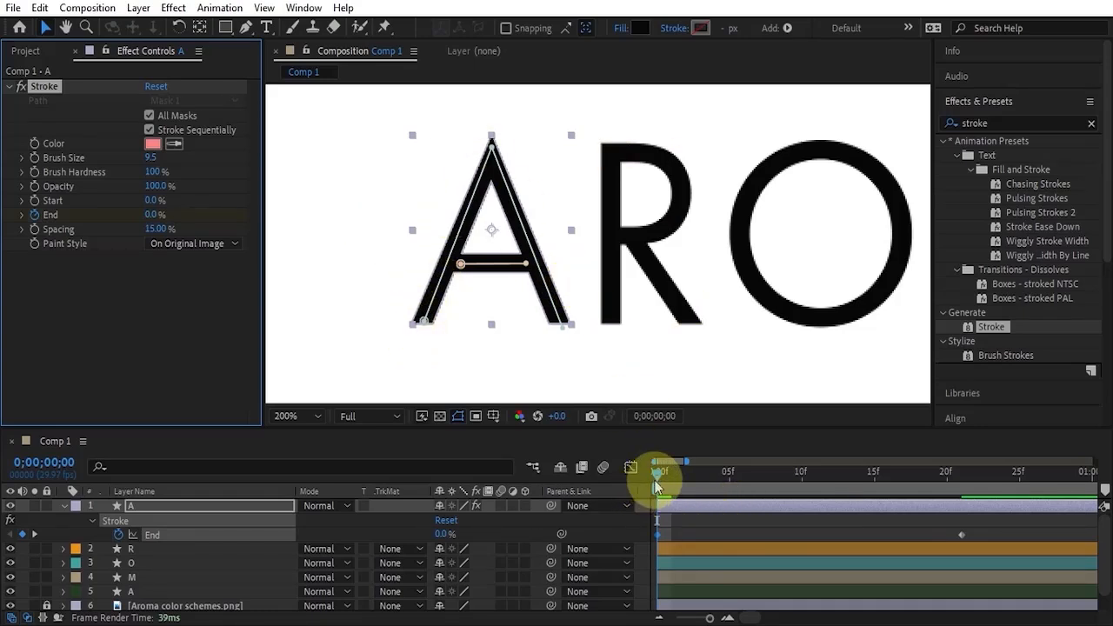
mouse_move(661, 481)
mouse_down()
mouse_move(721, 474)
mouse_move(978, 531)
mouse_move(708, 492)
mouse_move(627, 511)
mouse_up()
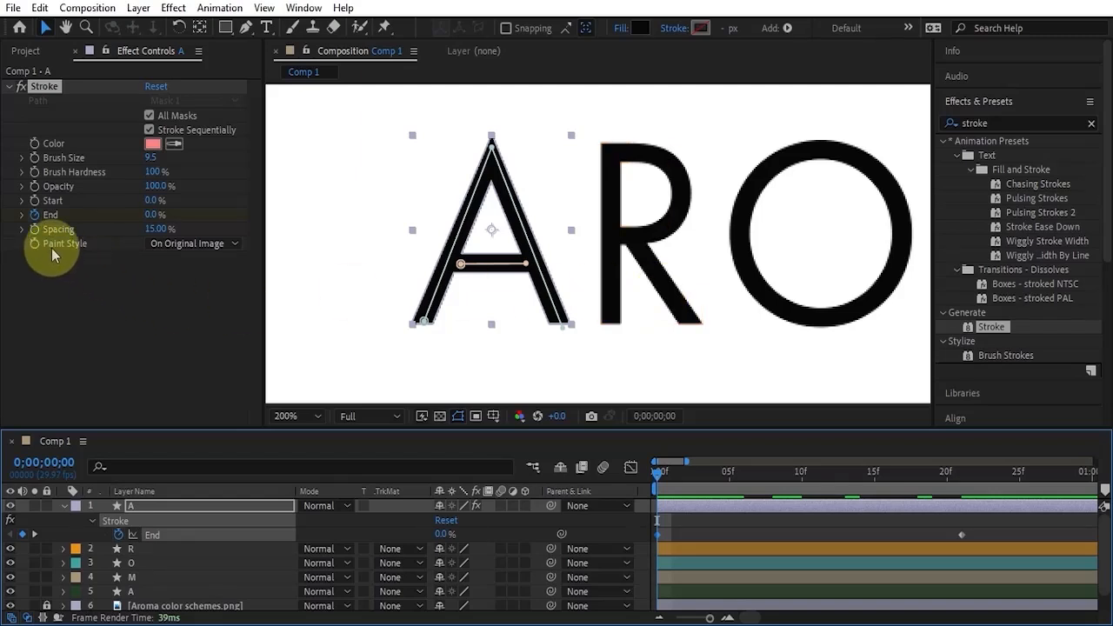
Set the Stroke's paint style to Reveal Original Image and apply Easy Ease to both End keyframes.
click(176, 248)
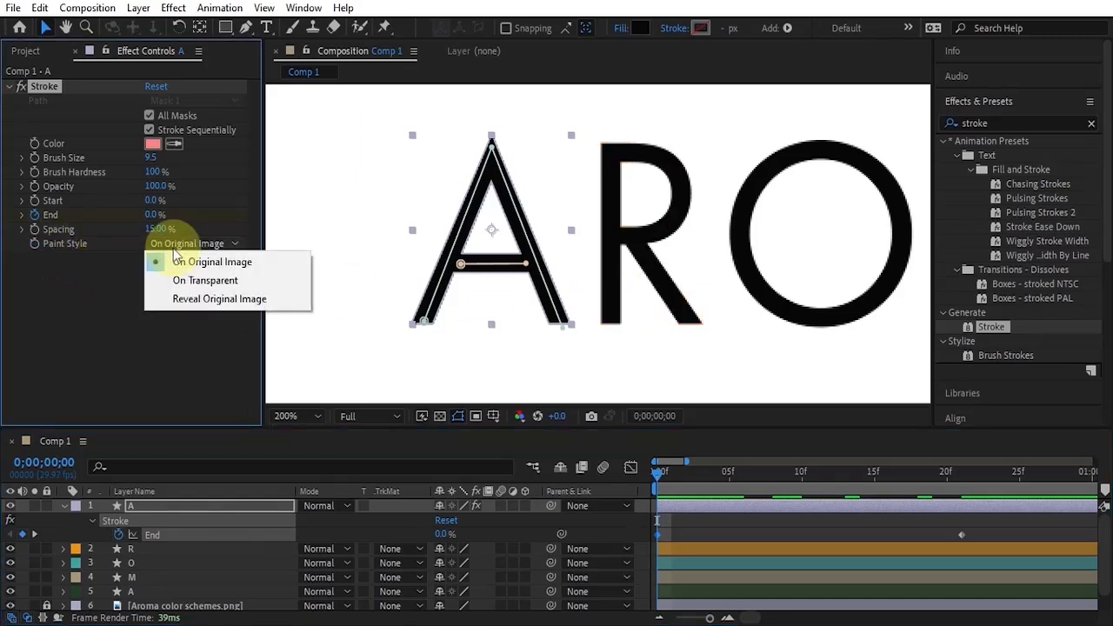
click(205, 300)
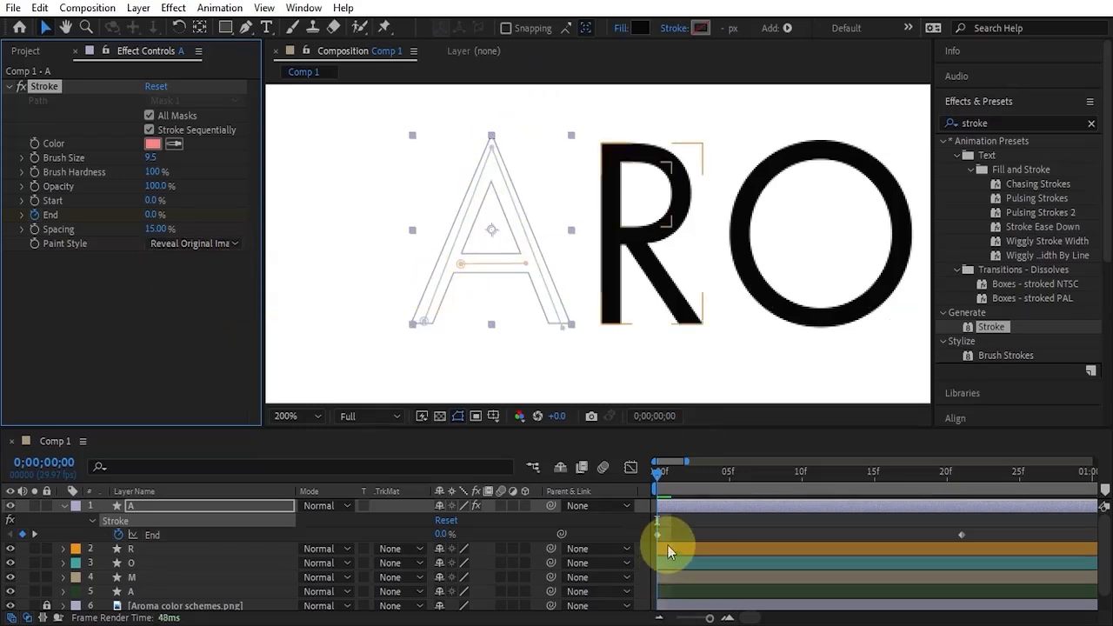
mouse_move(986, 525)
mouse_down()
mouse_move(645, 525)
mouse_move(643, 539)
mouse_up()
key(F9)
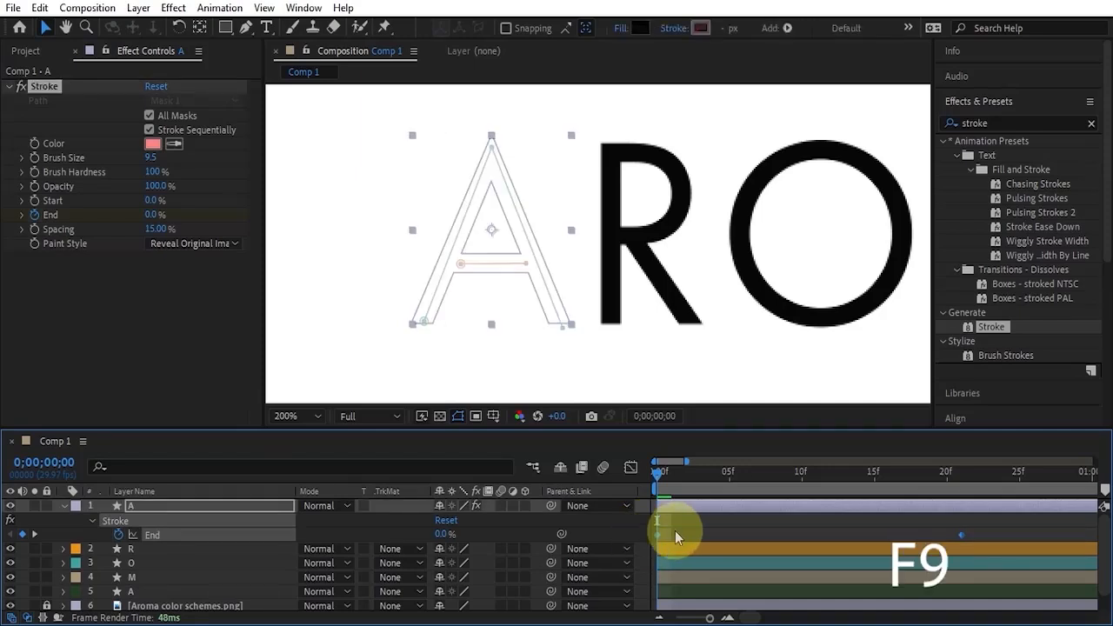
click(979, 534)
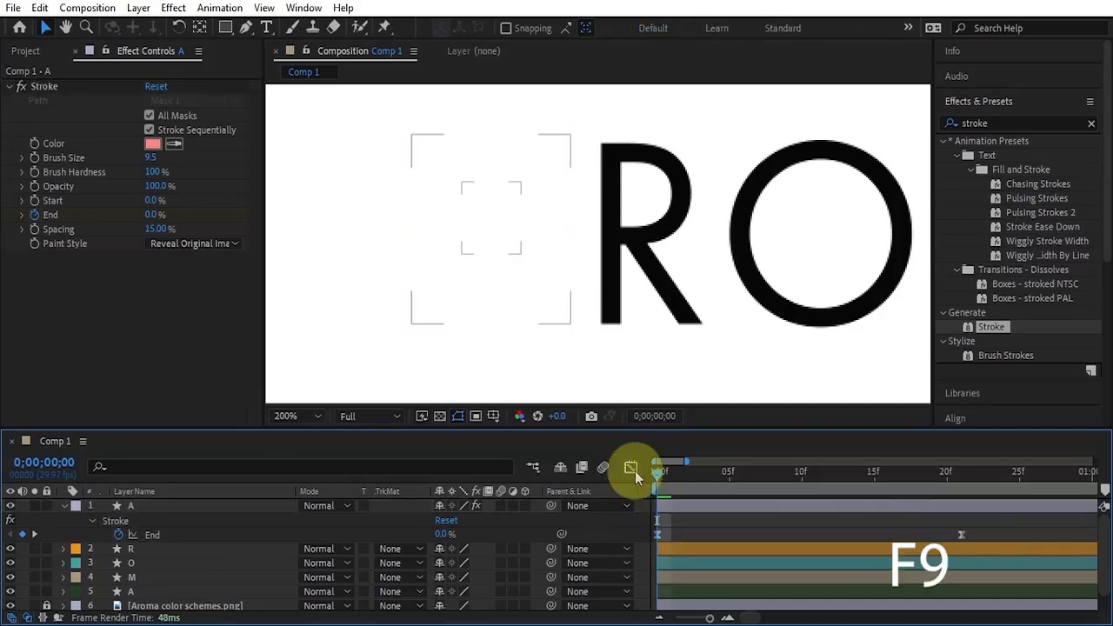
Shift the leg mask's two foot points outward so the stroke along the legs reveals less of the A's crossbar.
drag(664, 483, 852, 444)
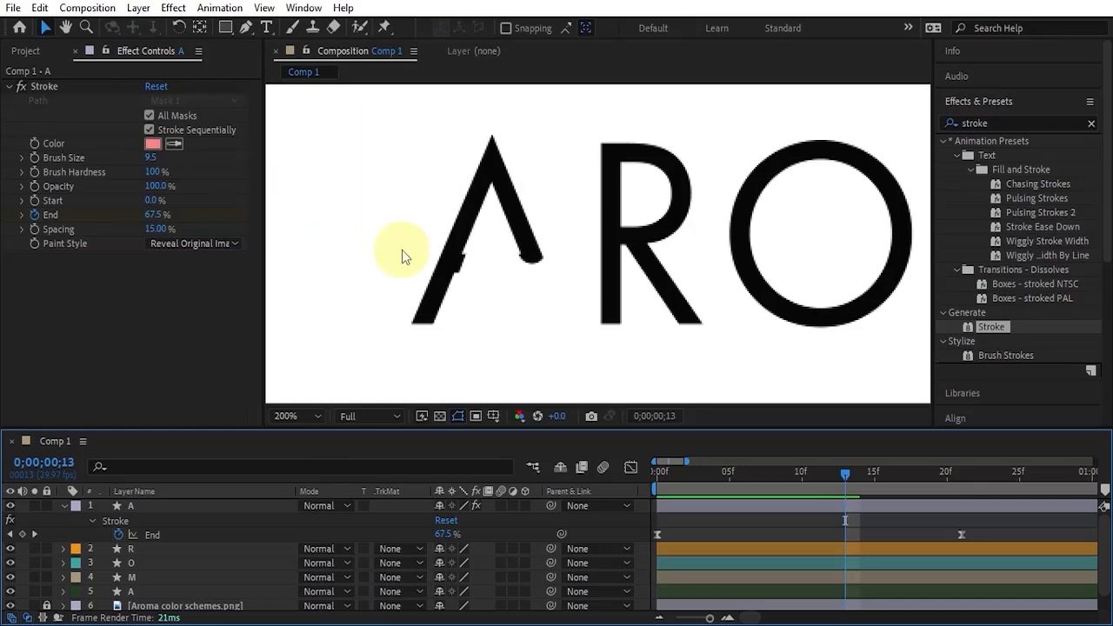
scroll(460, 266, up, 2)
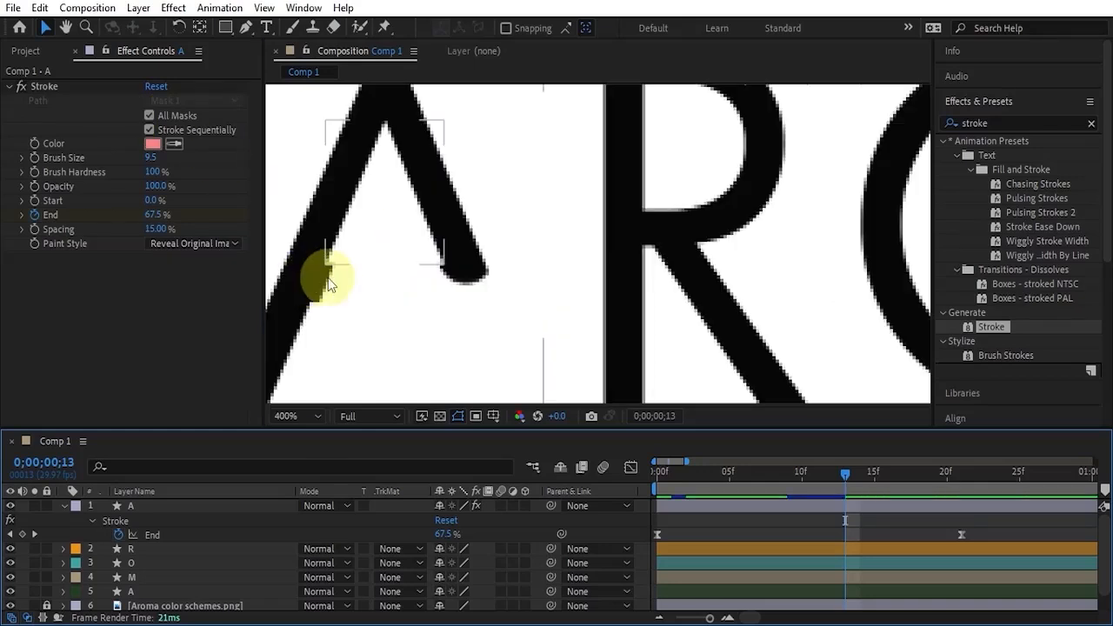
key(space)
drag(323, 273, 472, 265)
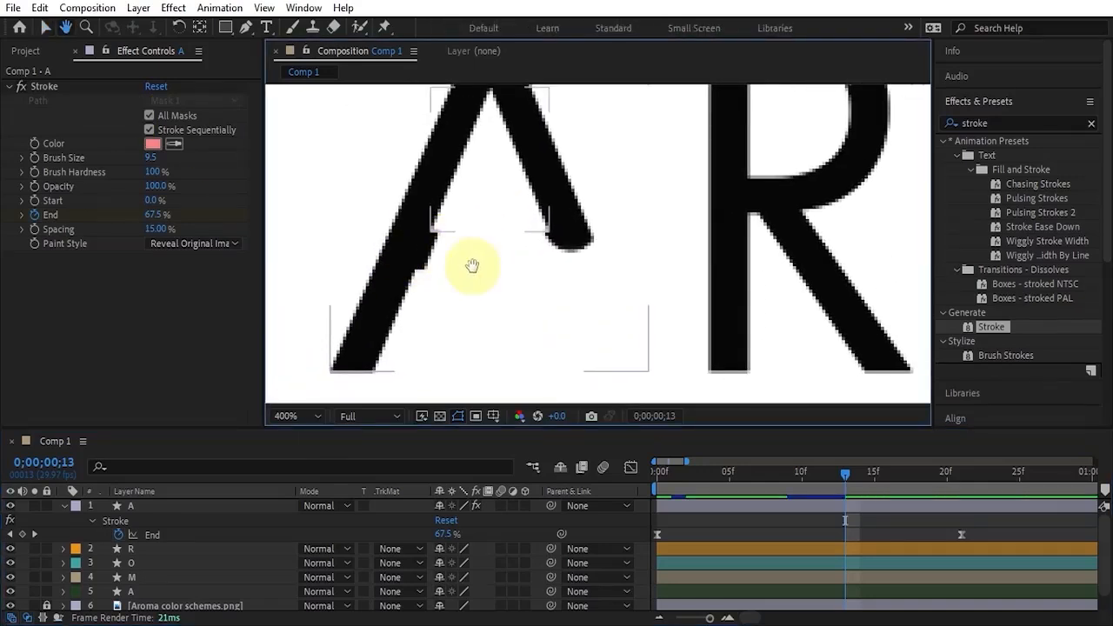
click(723, 510)
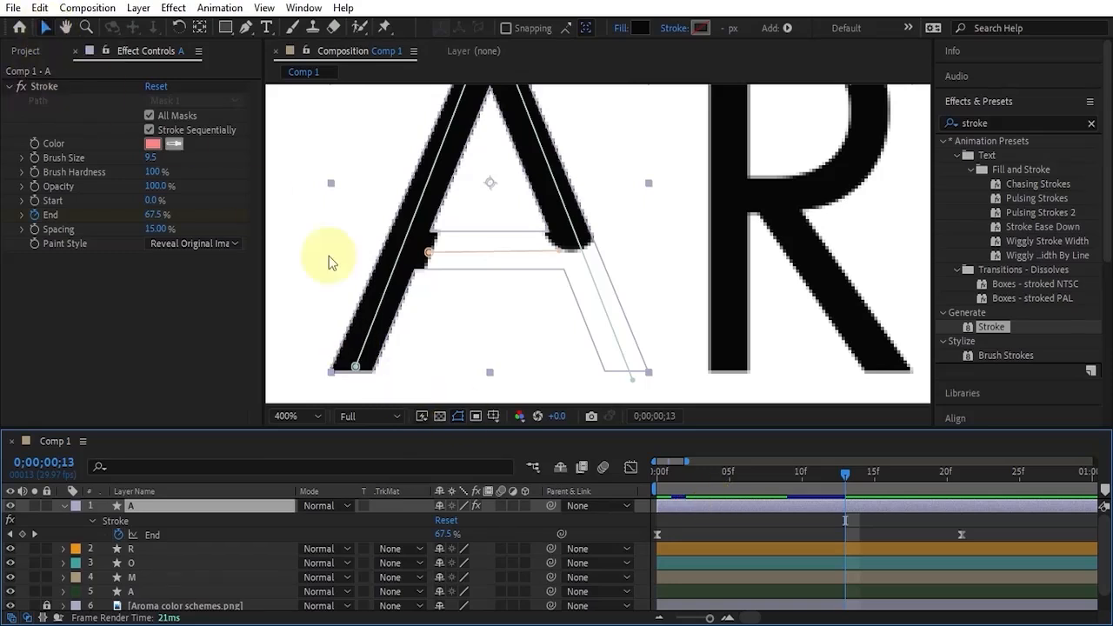
click(355, 370)
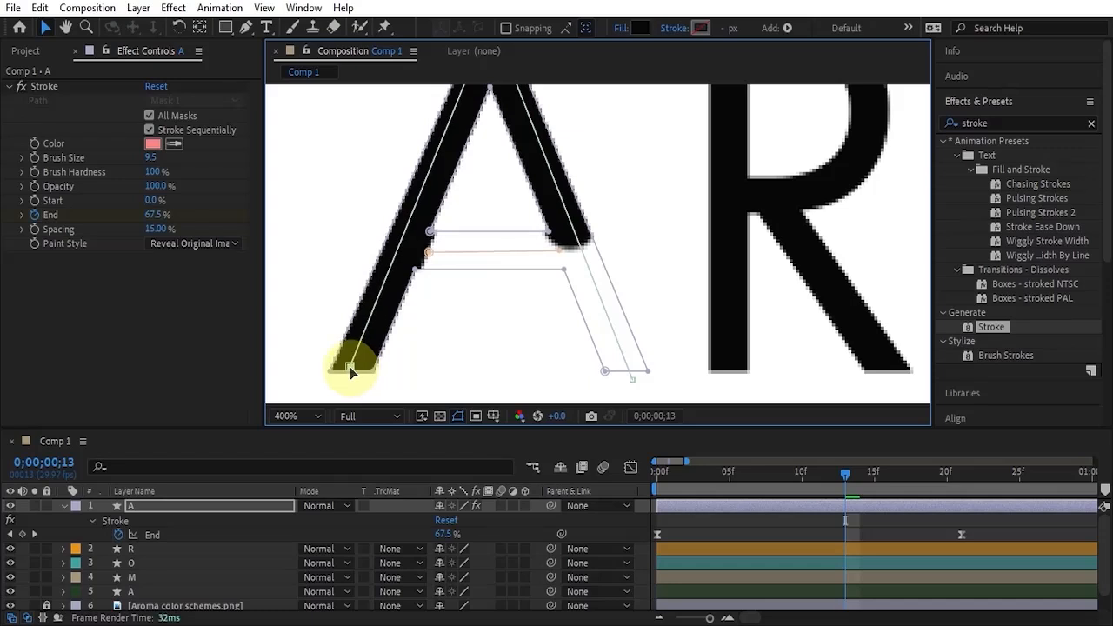
drag(352, 372, 345, 369)
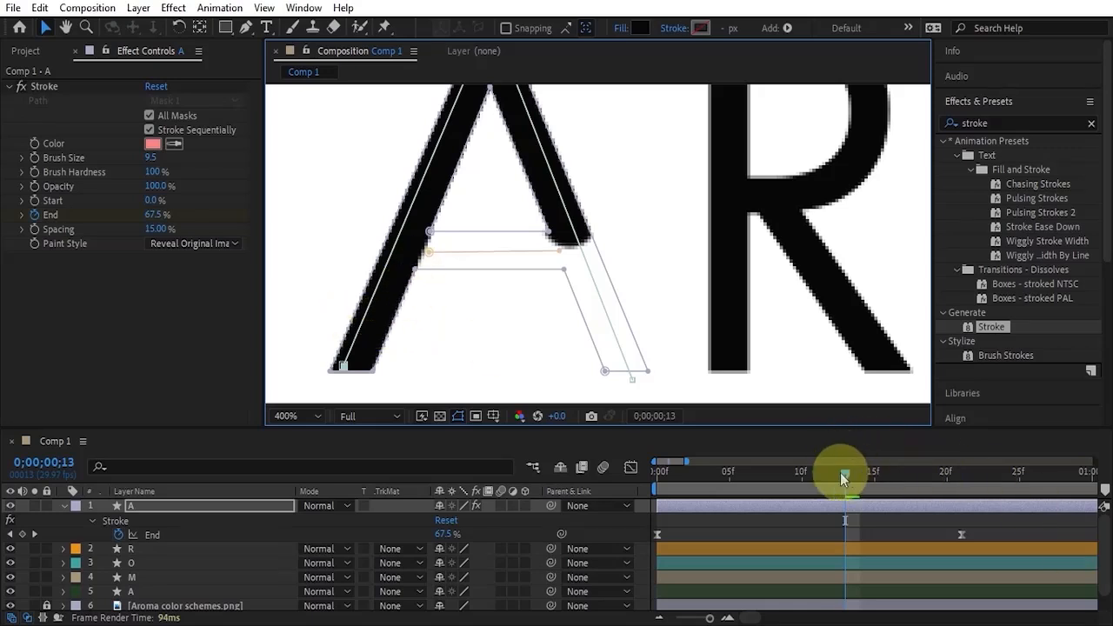
drag(848, 473, 874, 471)
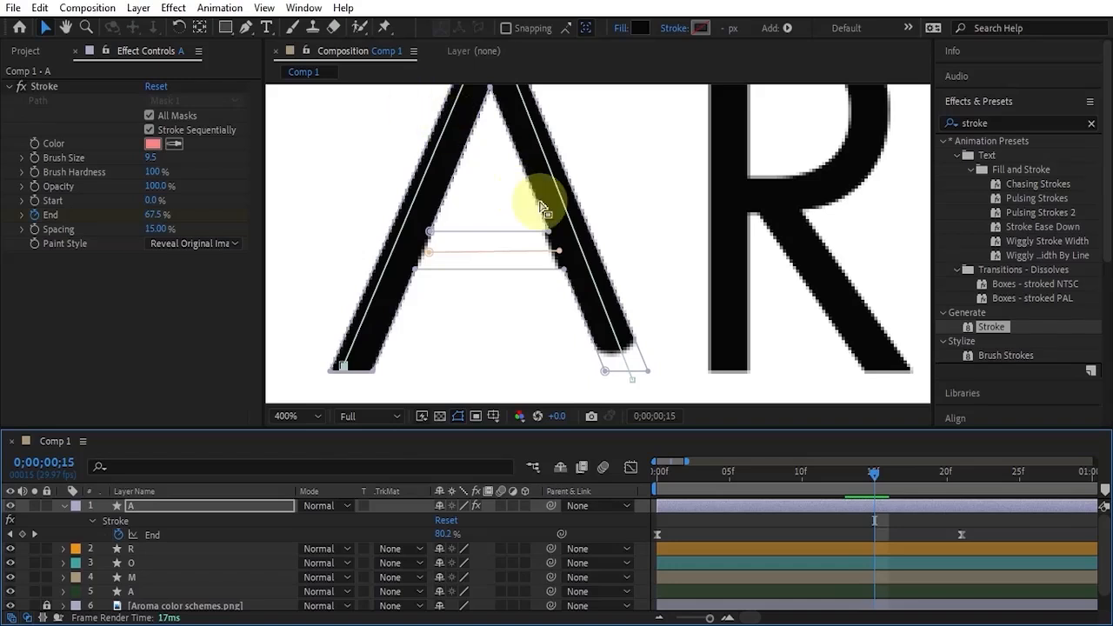
click(639, 386)
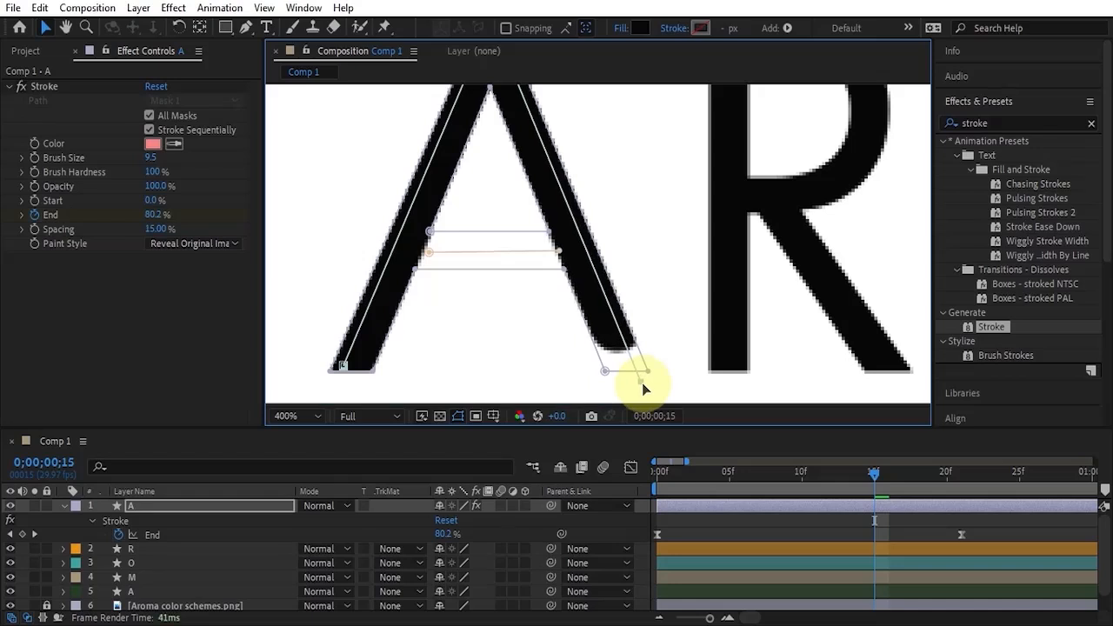
Extend the last End keyframe's influence to about frame 10 in the speed graph so the reveal starts fast and slows down.
mouse_move(874, 474)
mouse_down()
mouse_move(972, 496)
mouse_move(664, 521)
mouse_move(647, 536)
mouse_up()
click(1026, 516)
key(Home)
click(630, 468)
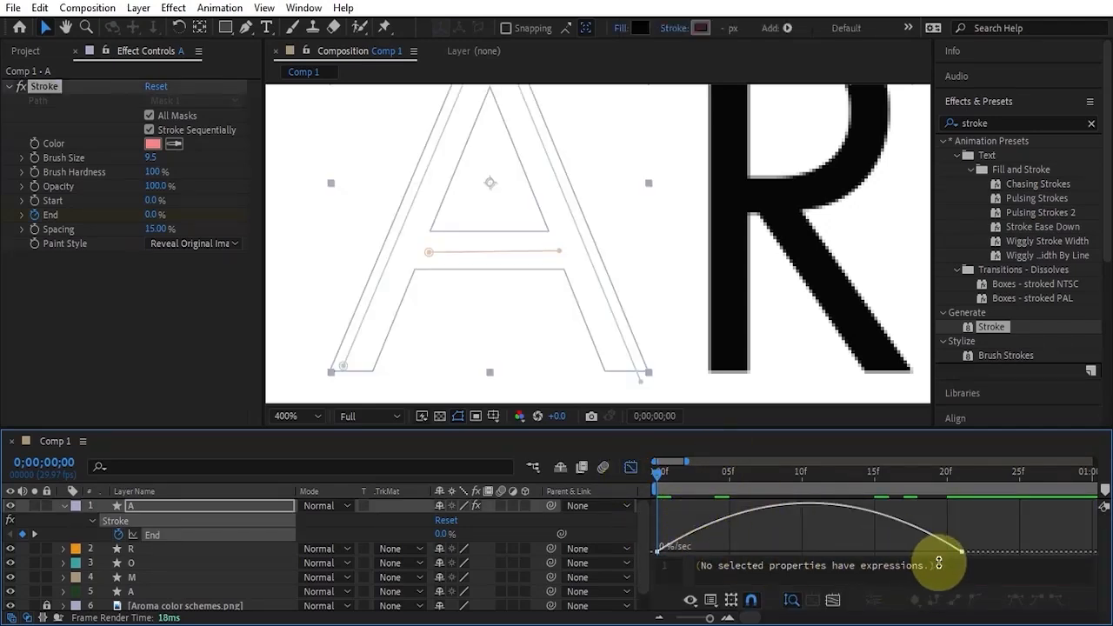
drag(979, 532, 946, 557)
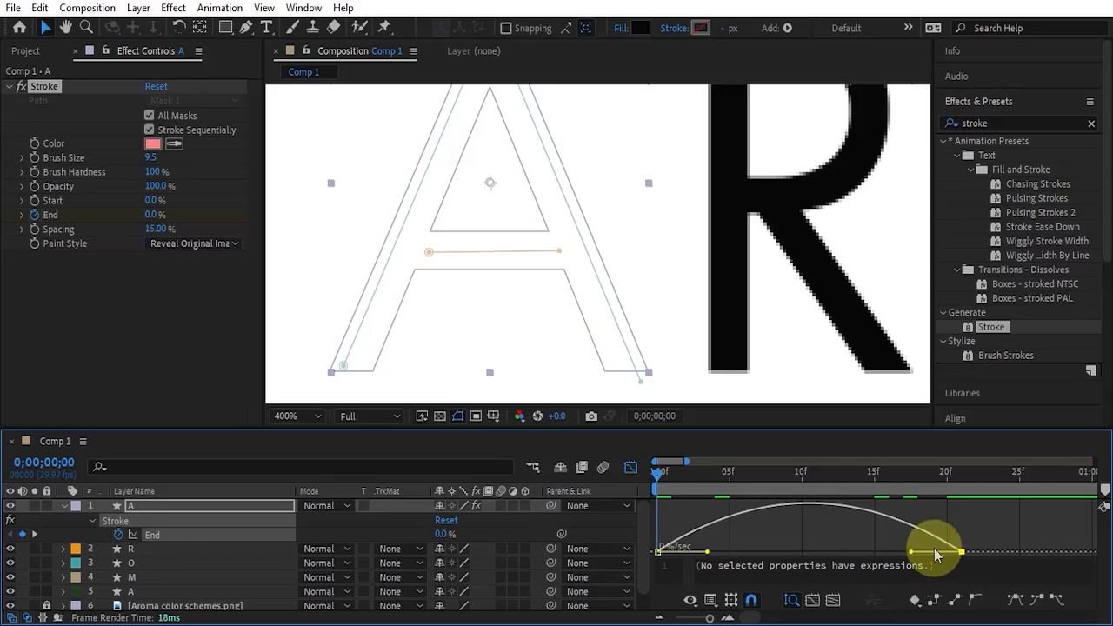
drag(850, 557, 809, 556)
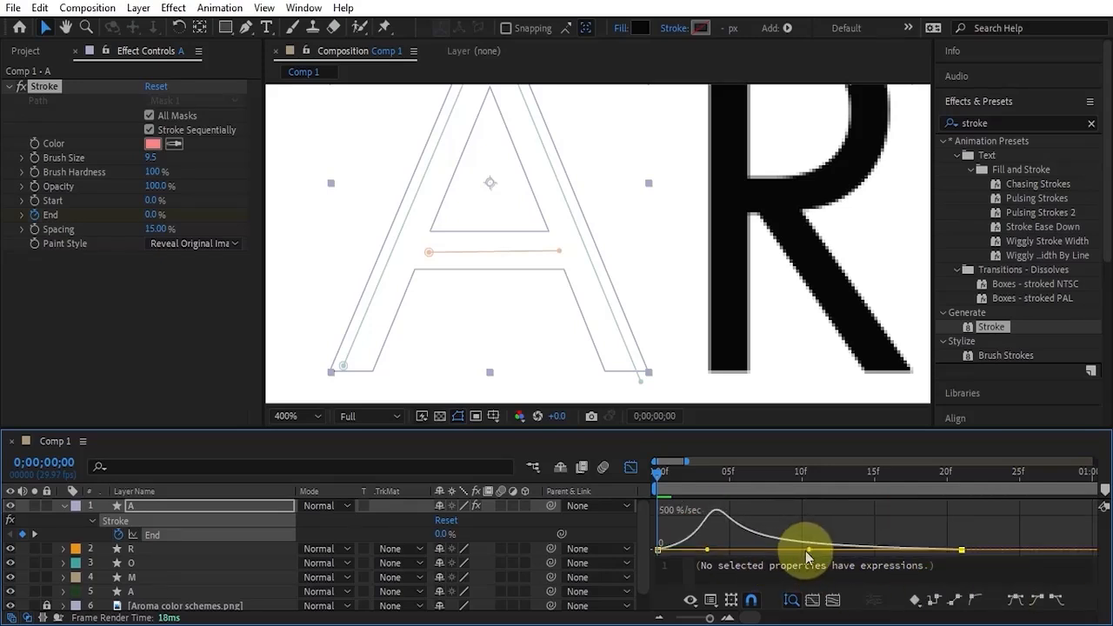
click(631, 467)
Slow the first A's reveal by moving its last End keyframe to 0;00;00;25, and preview the animation.
scroll(667, 162, down, 8)
scroll(667, 162, up, 3)
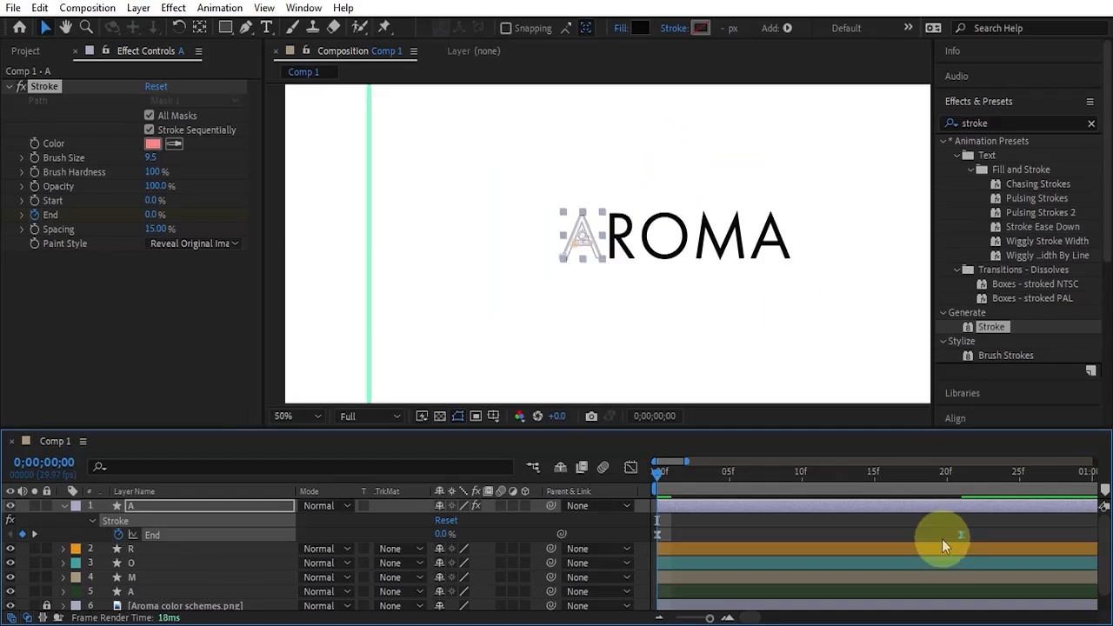
click(797, 520)
key(space)
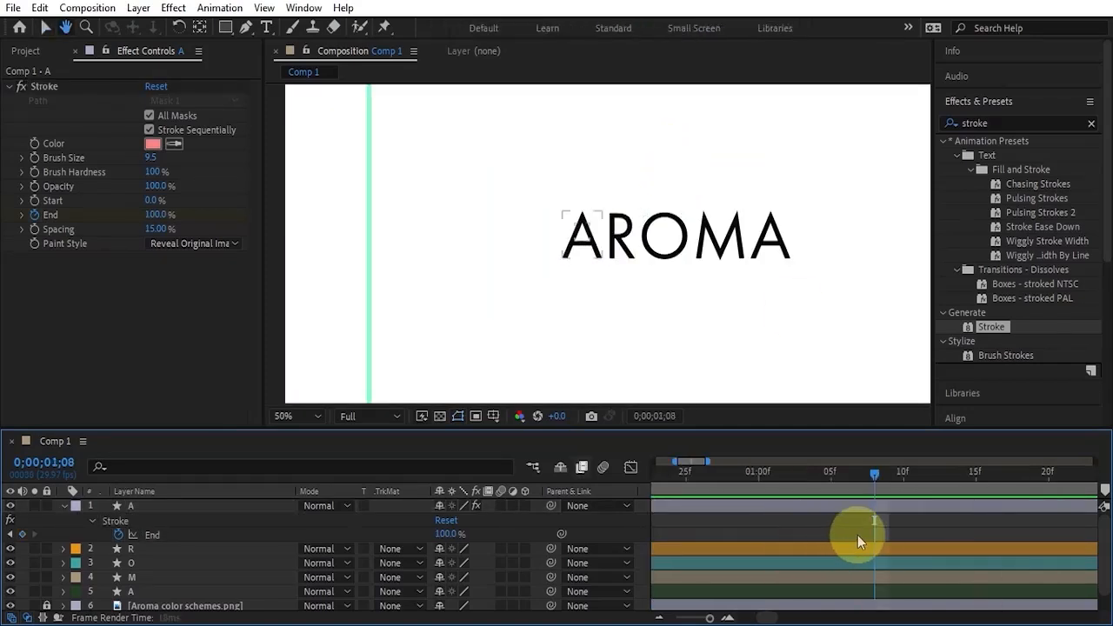
drag(759, 617, 734, 617)
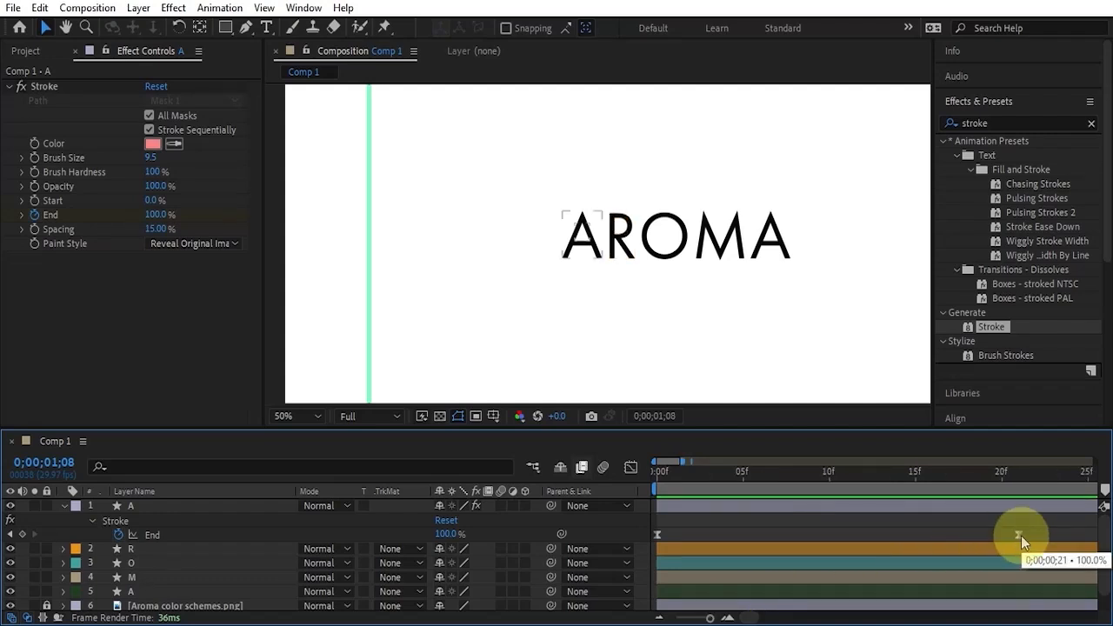
click(1021, 535)
drag(1021, 535, 1088, 536)
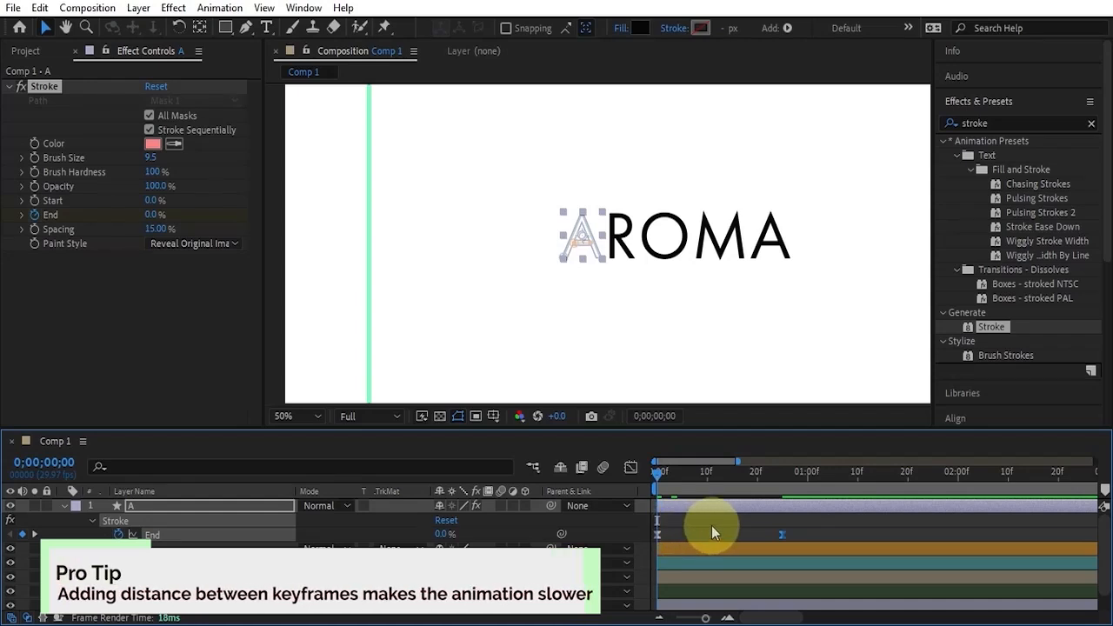
click(821, 527)
click(779, 481)
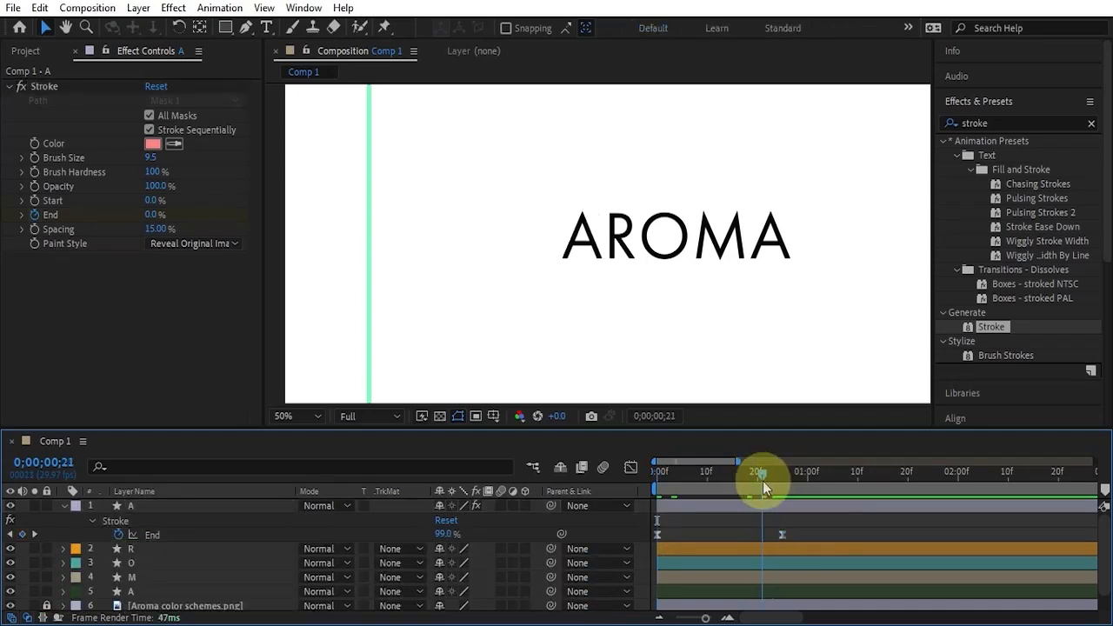
drag(764, 487, 661, 472)
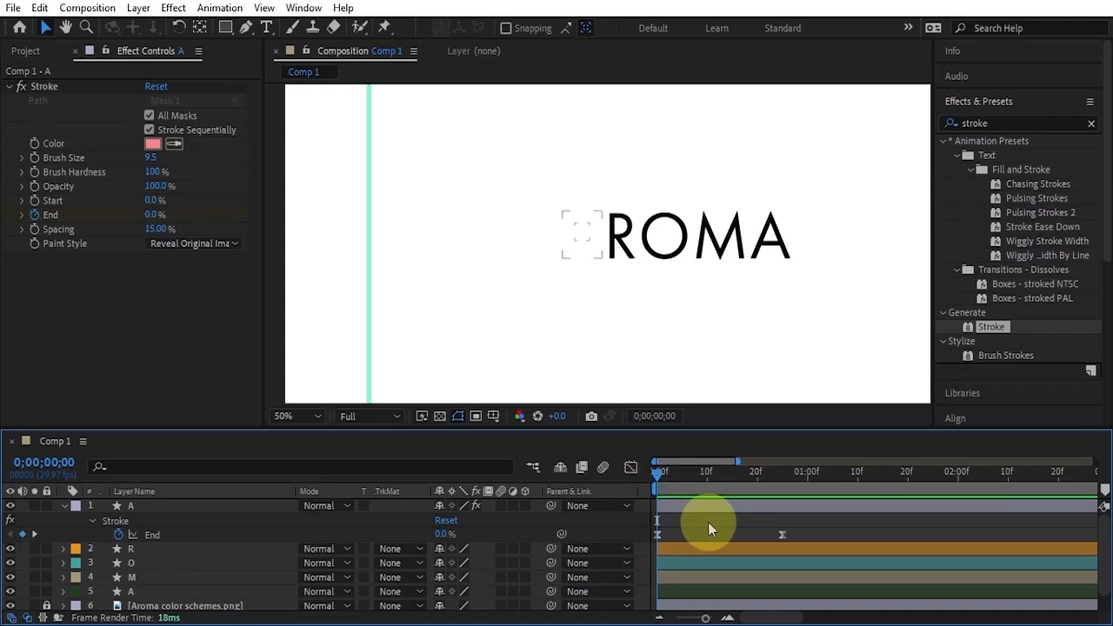
Draw an open Pen mask on the R layer running up the stem, around the bowl and down the diagonal leg.
click(697, 548)
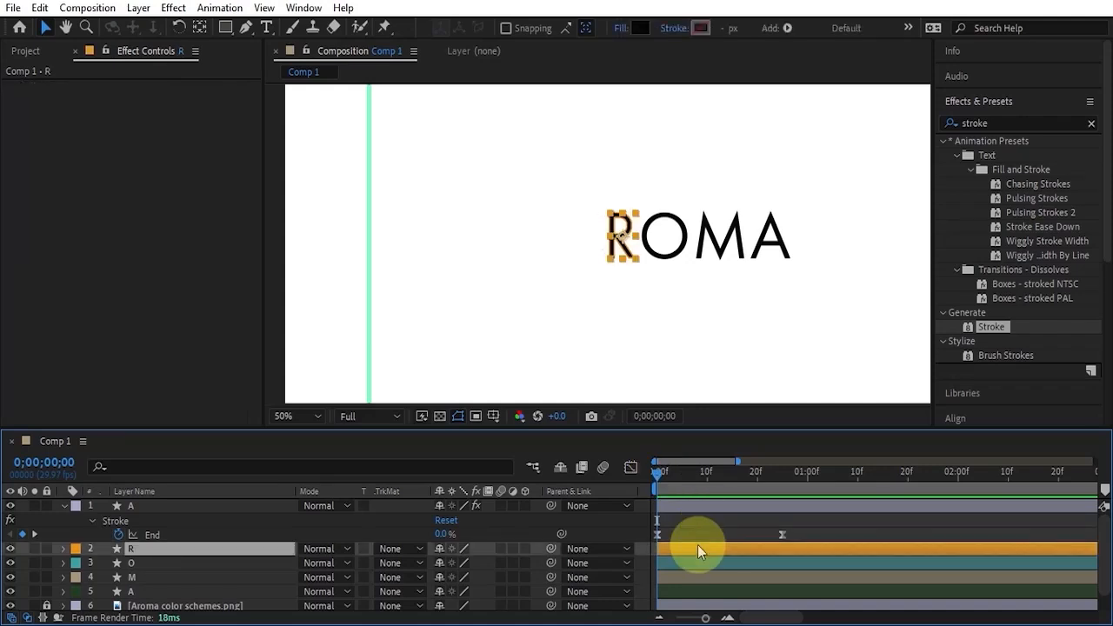
click(246, 27)
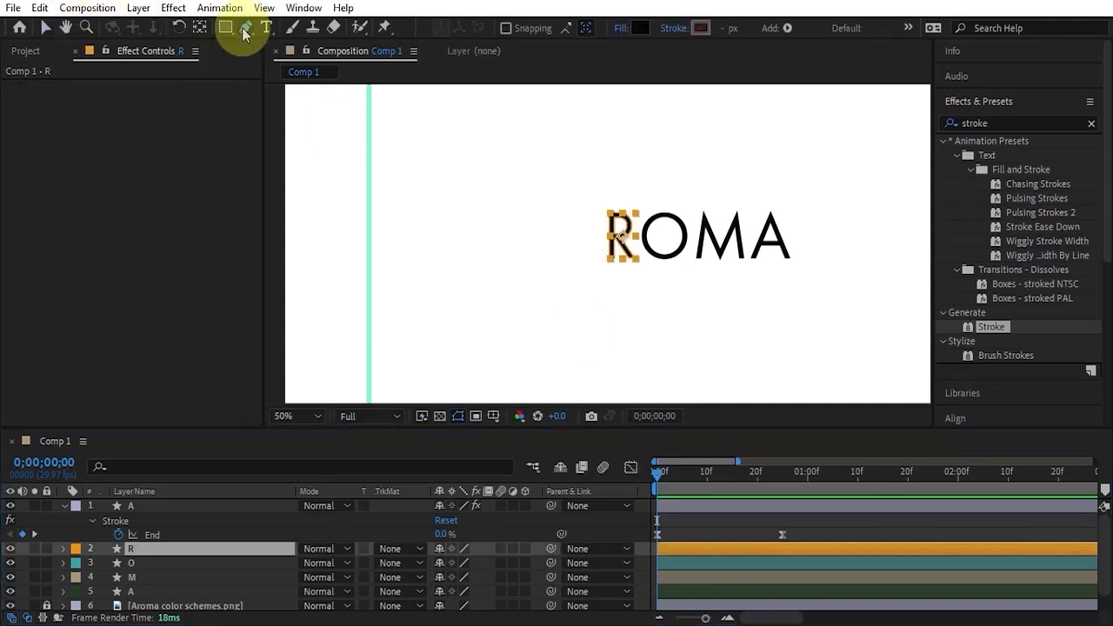
scroll(619, 245, up, 4)
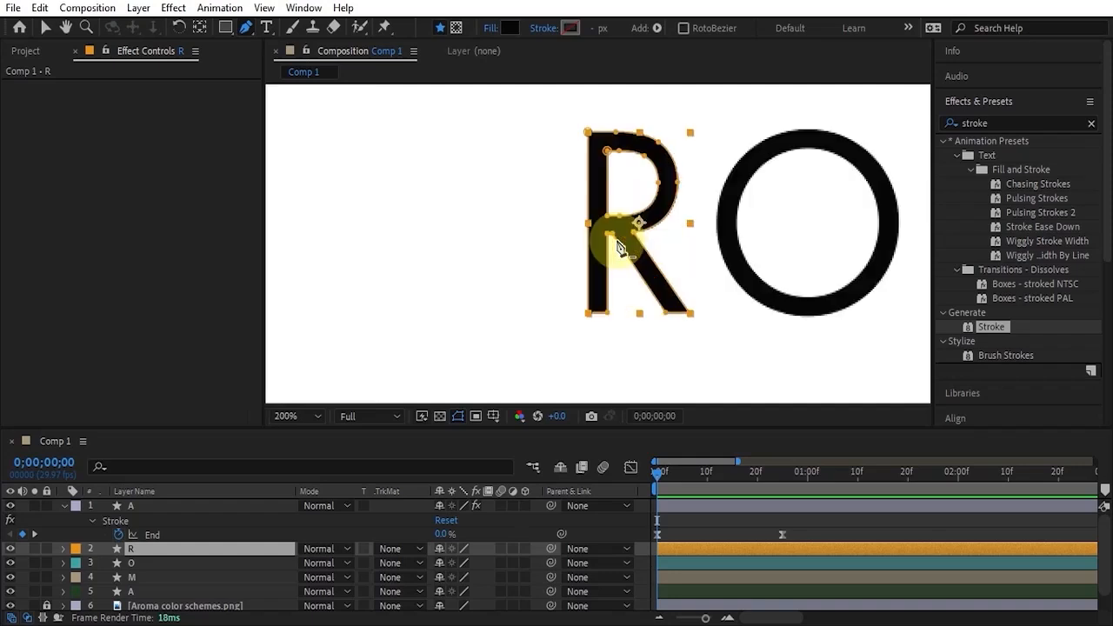
click(456, 28)
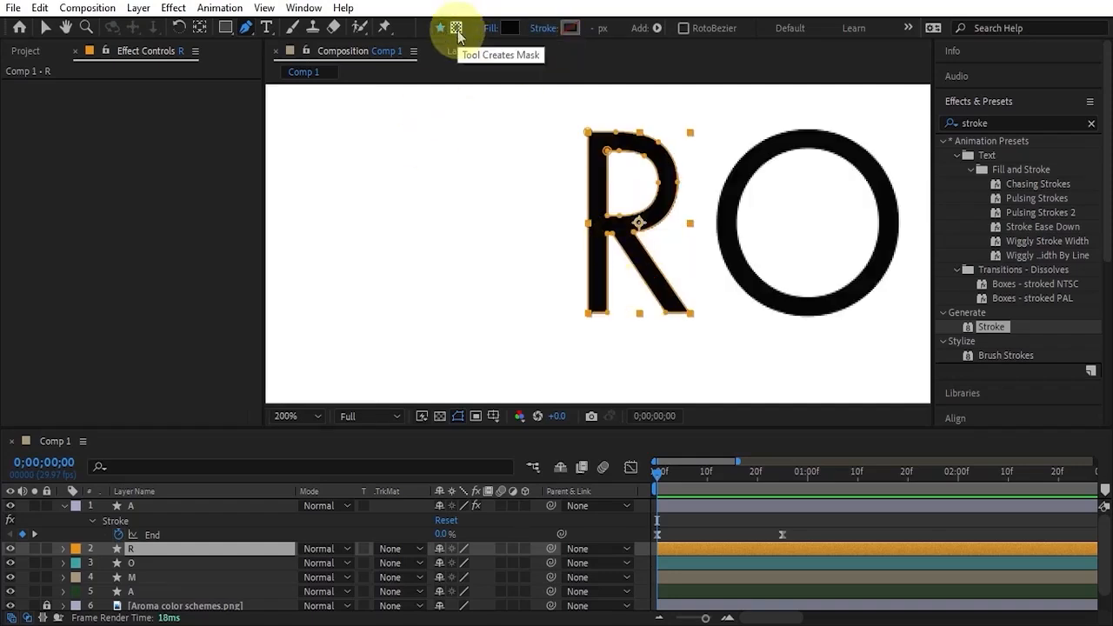
click(594, 322)
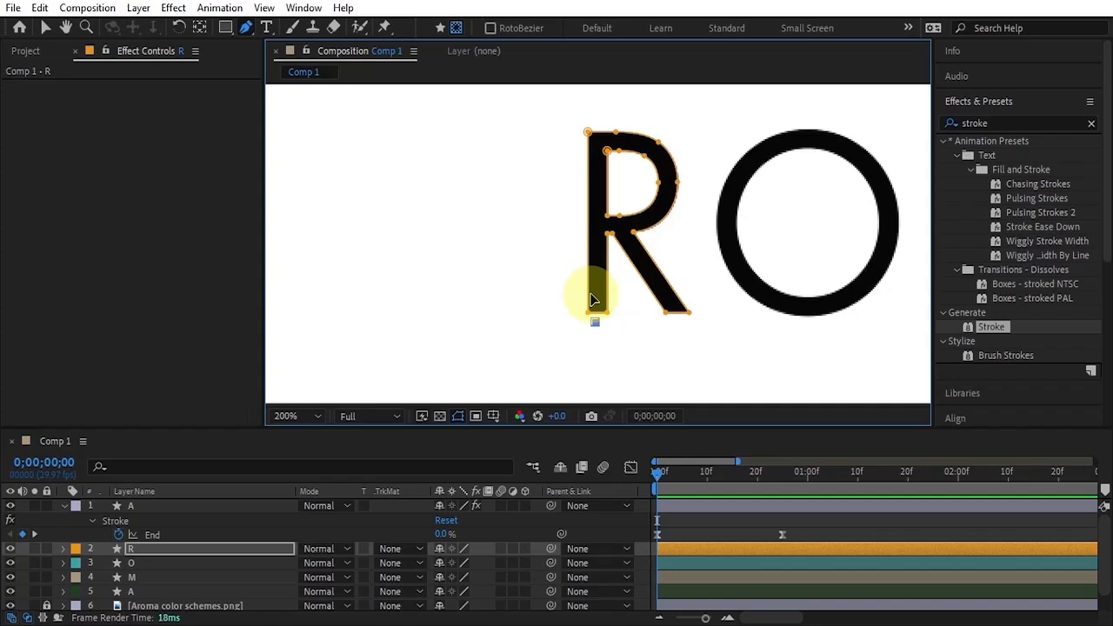
click(595, 141)
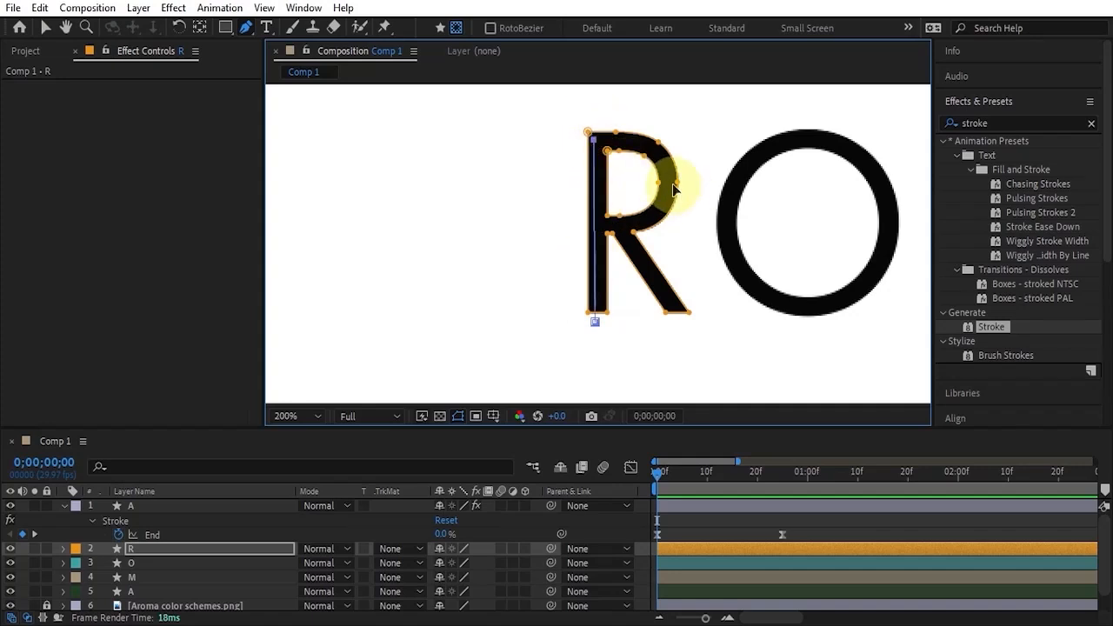
drag(668, 187, 665, 245)
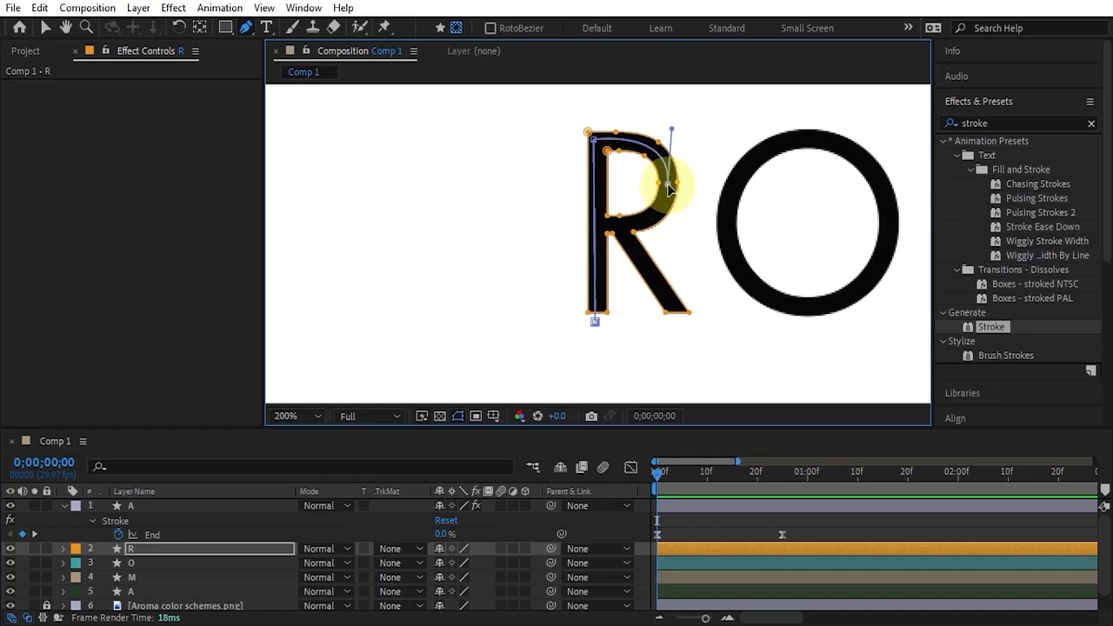
mouse_move(618, 226)
mouse_down()
mouse_move(566, 227)
mouse_move(591, 222)
mouse_move(620, 235)
mouse_up()
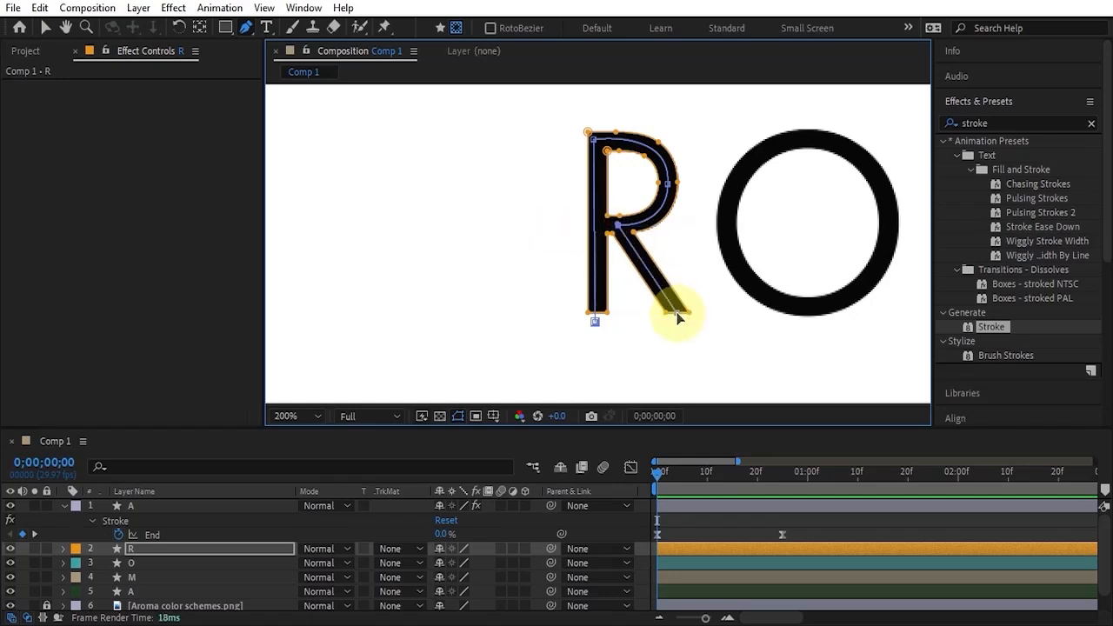
click(697, 527)
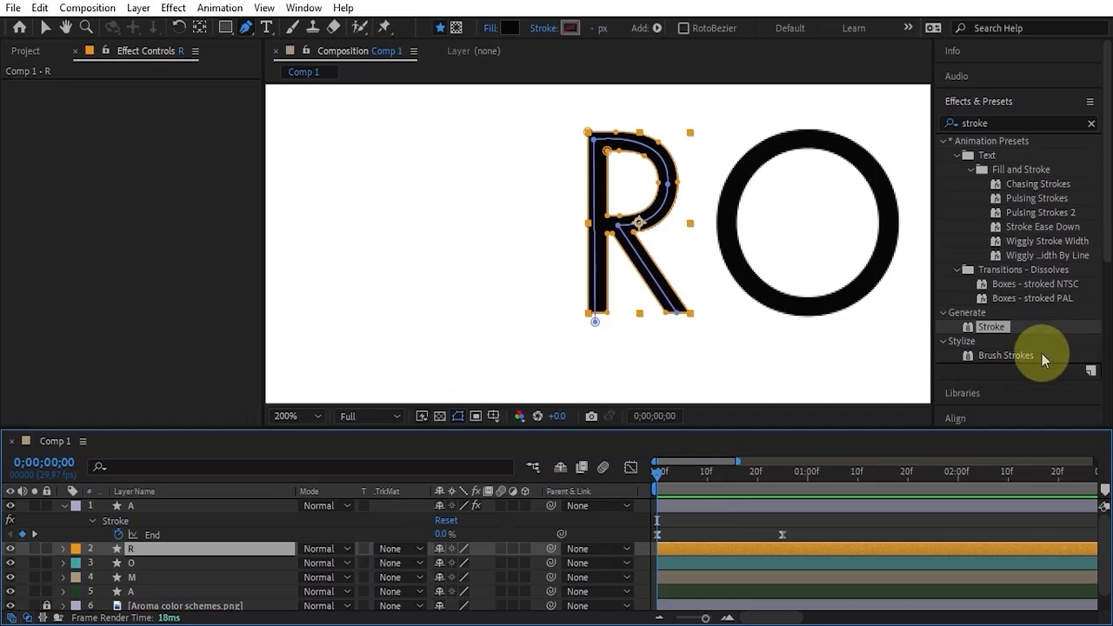
Copy the first A's animated Stroke effect onto the R layer and reveal the R layer's keyframes.
click(675, 509)
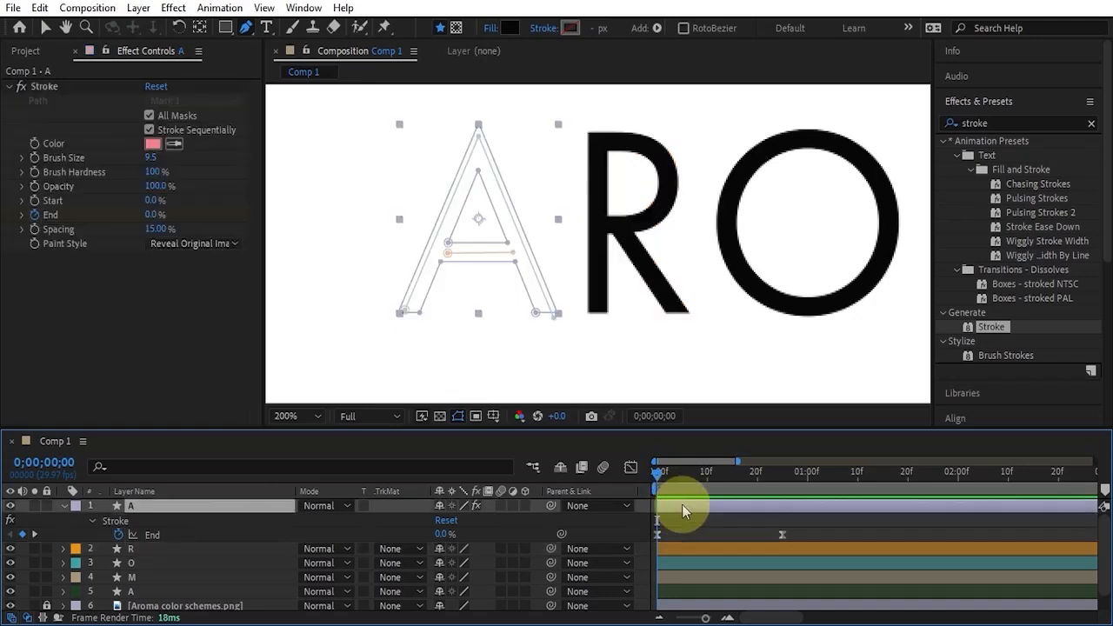
click(44, 86)
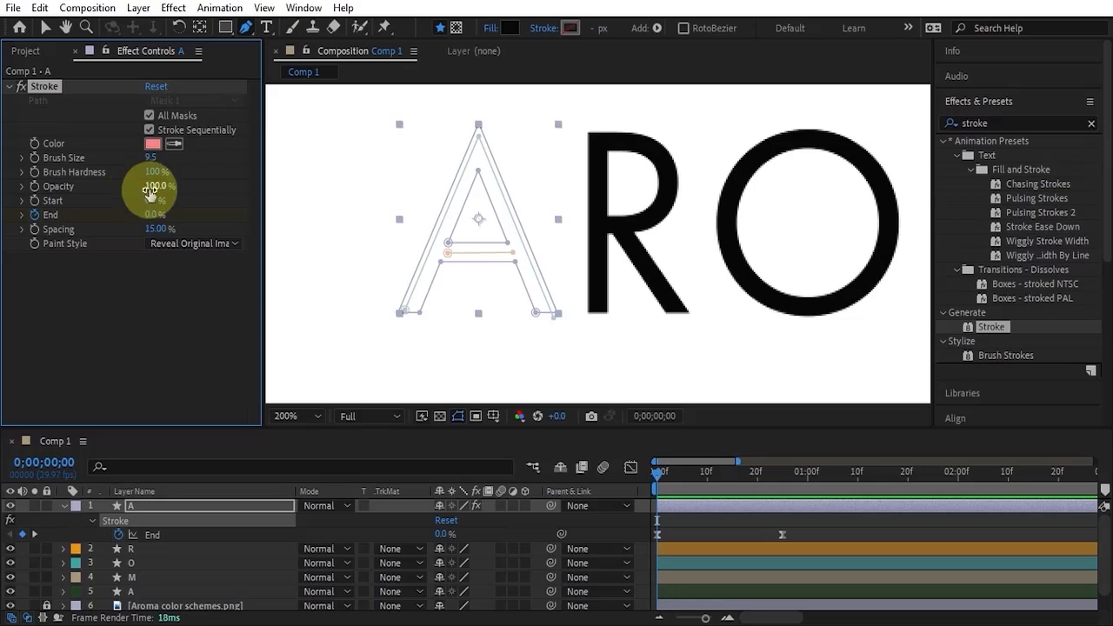
click(669, 549)
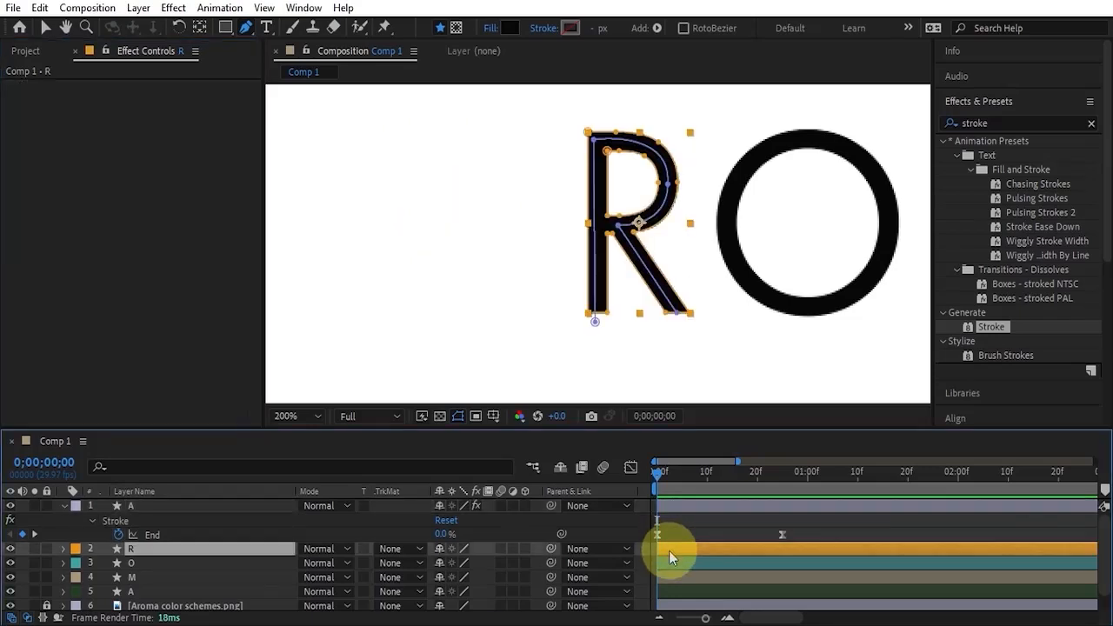
key(ctrl+v)
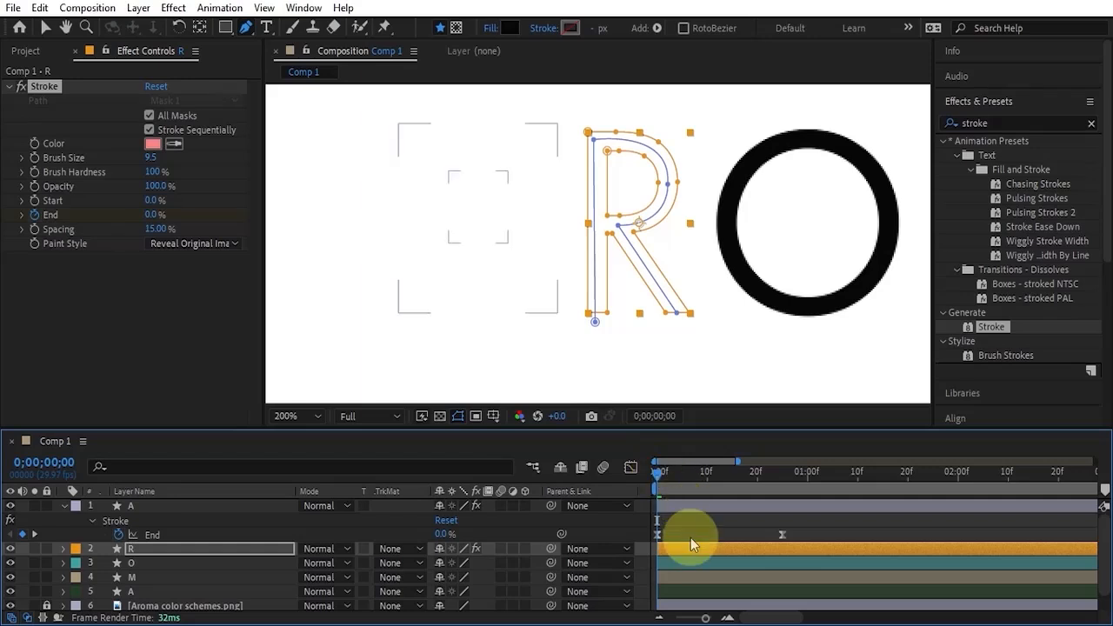
key(u)
Move the R mask's starting point up to the inside foot of the stem, and scrub through the reveal to check it.
mouse_move(658, 476)
mouse_down()
mouse_move(695, 491)
mouse_move(635, 496)
mouse_move(703, 491)
mouse_up()
click(712, 526)
click(736, 548)
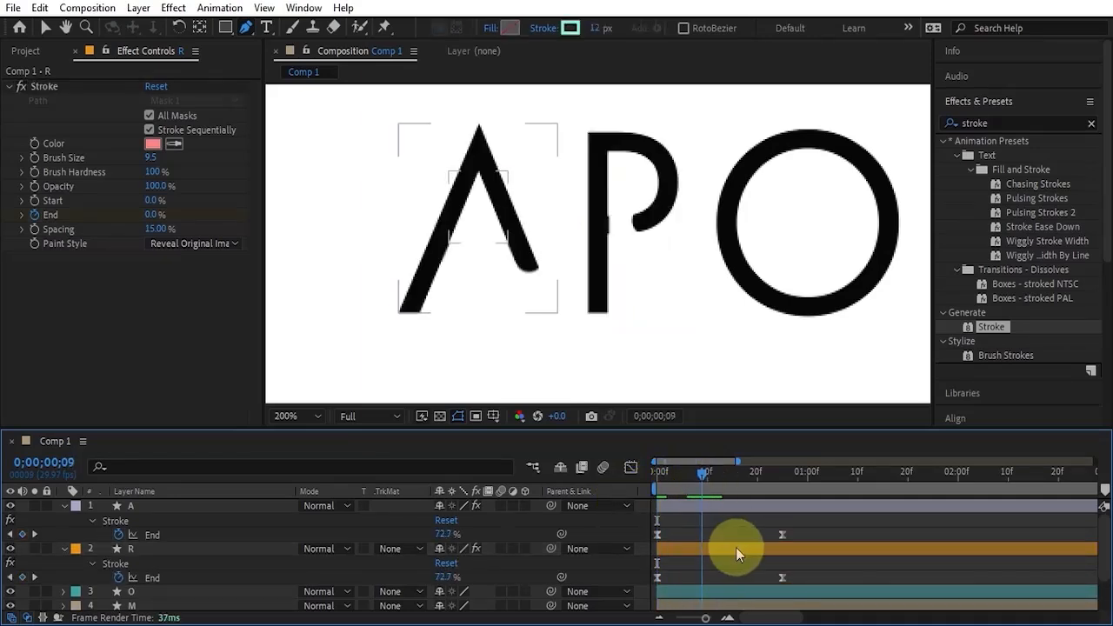
scroll(597, 223, up, 2)
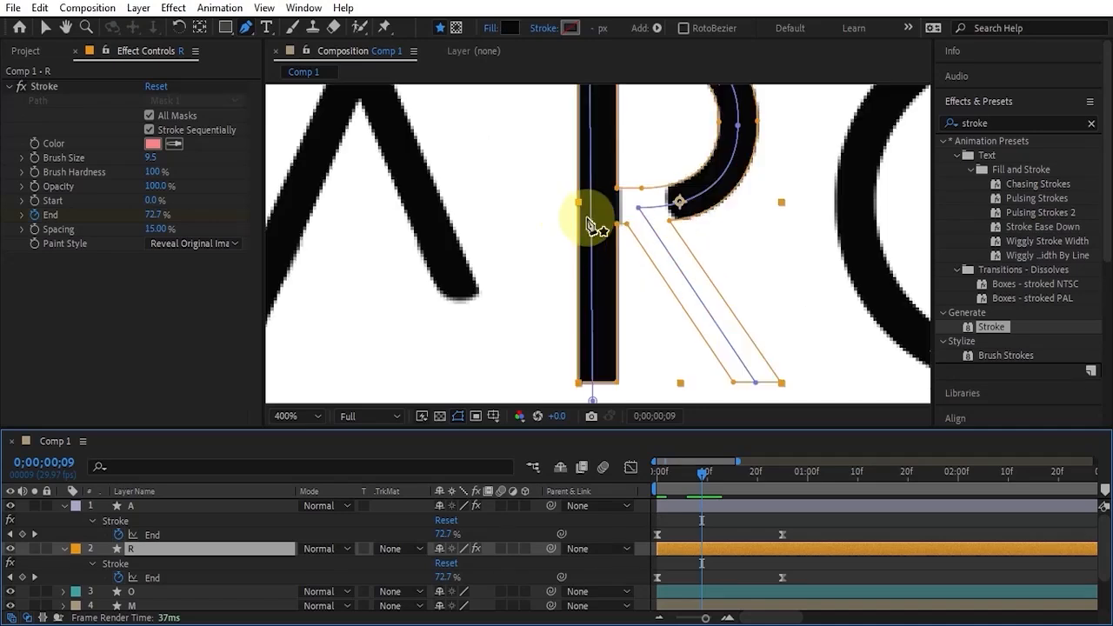
click(45, 27)
scroll(589, 350, down, 1)
drag(589, 344, 588, 337)
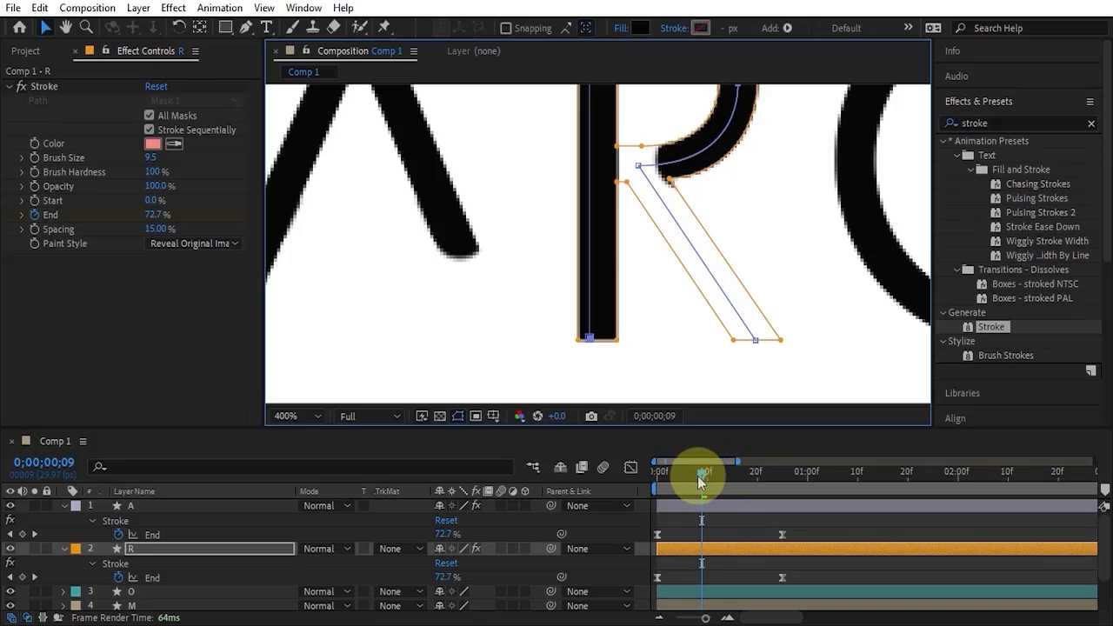
drag(699, 477, 733, 491)
scroll(755, 191, down, 4)
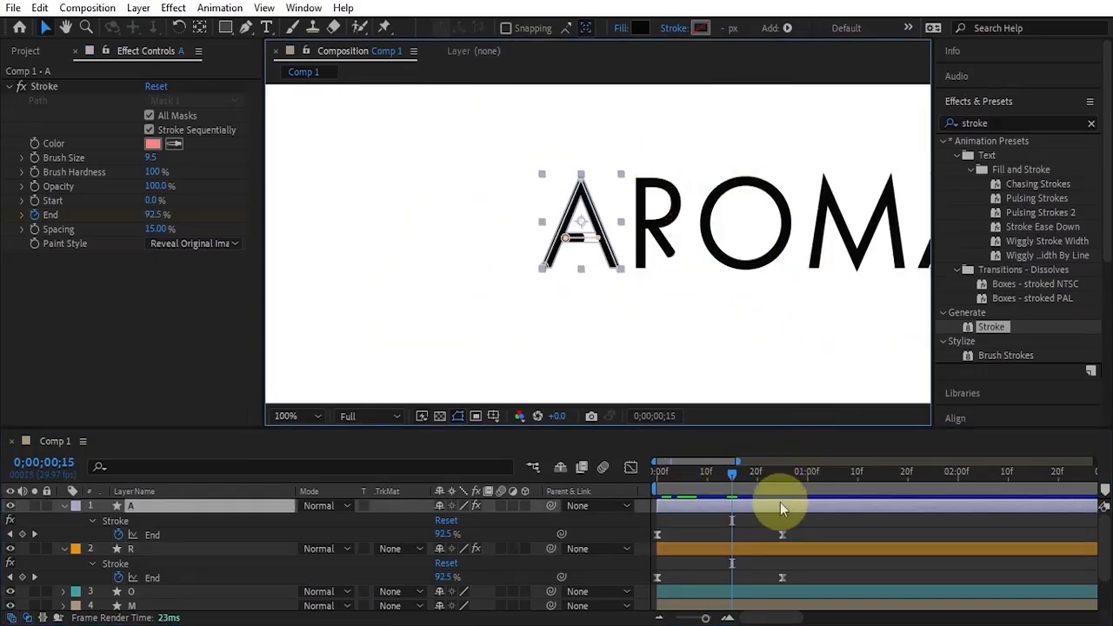
Draw an open circular Pen mask on the O layer at 0;00;00;00, running clockwise along the ring and ending just below its starting point.
scroll(748, 566, down, 1)
click(681, 551)
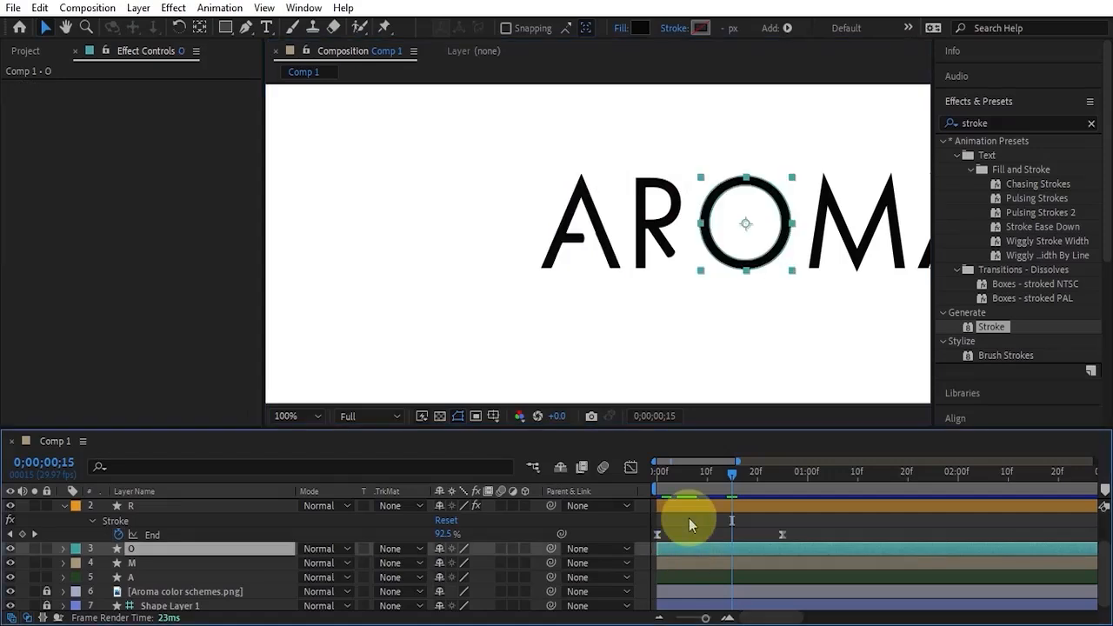
drag(732, 470, 651, 496)
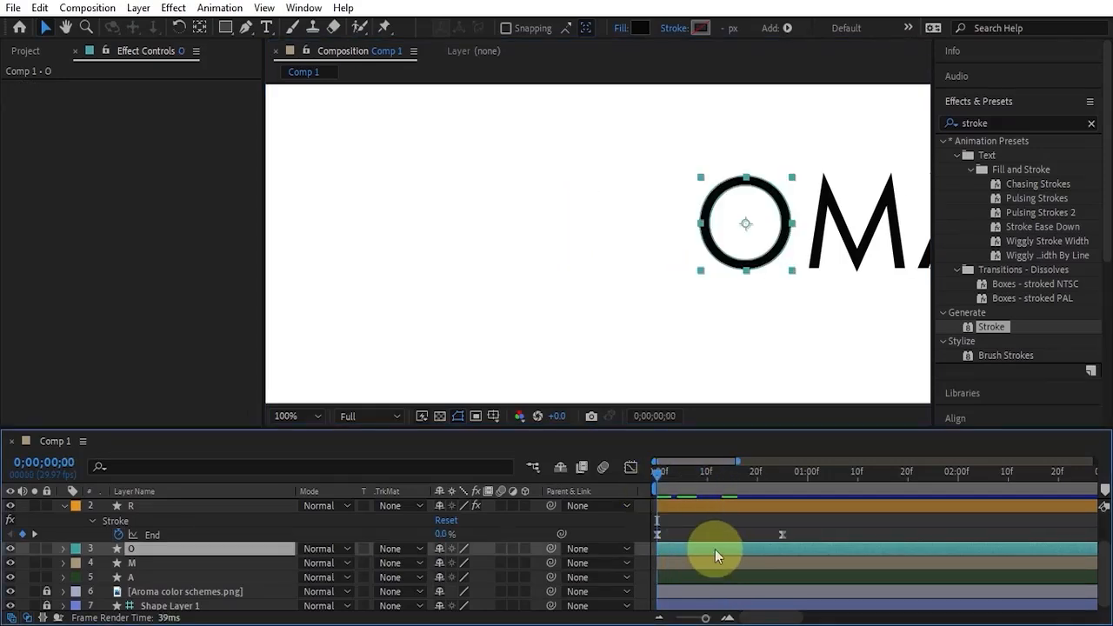
key(period)
key(h)
drag(837, 199, 634, 199)
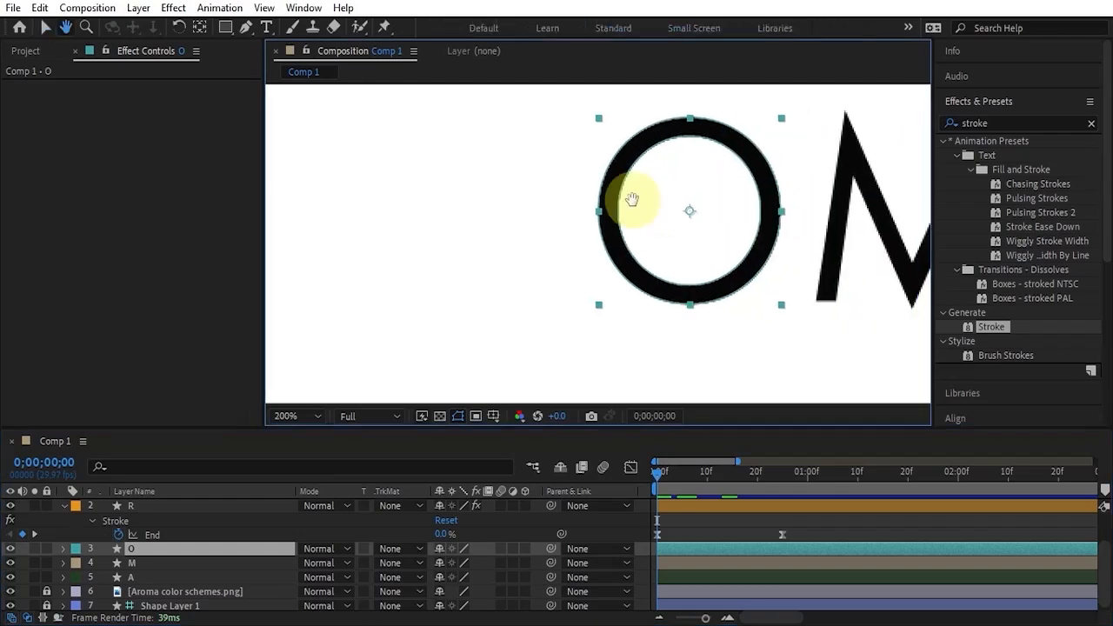
key(v)
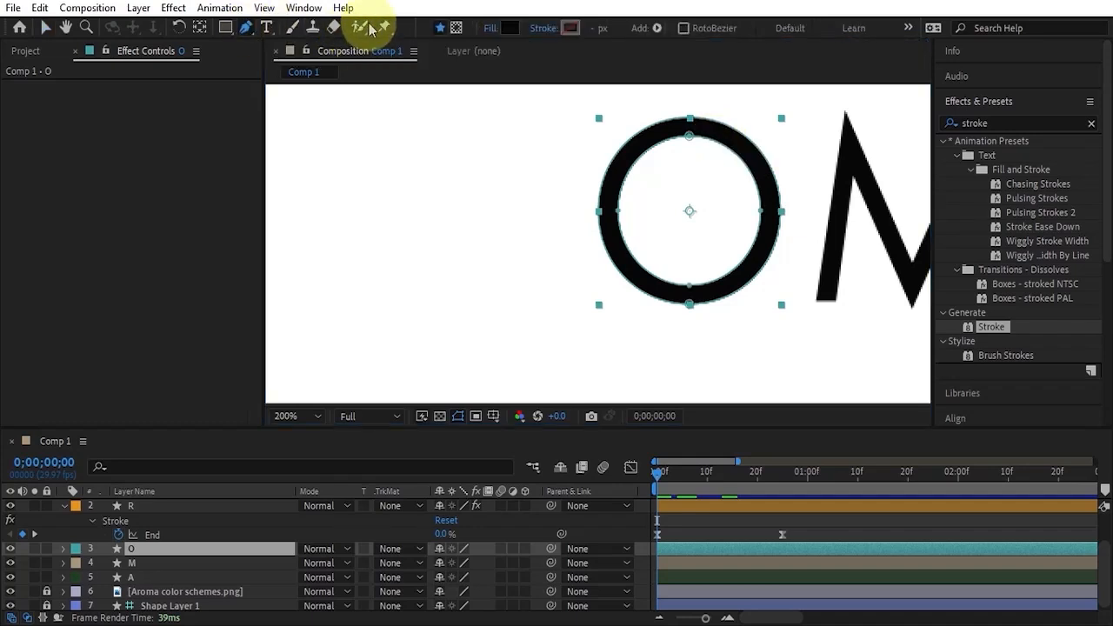
click(456, 27)
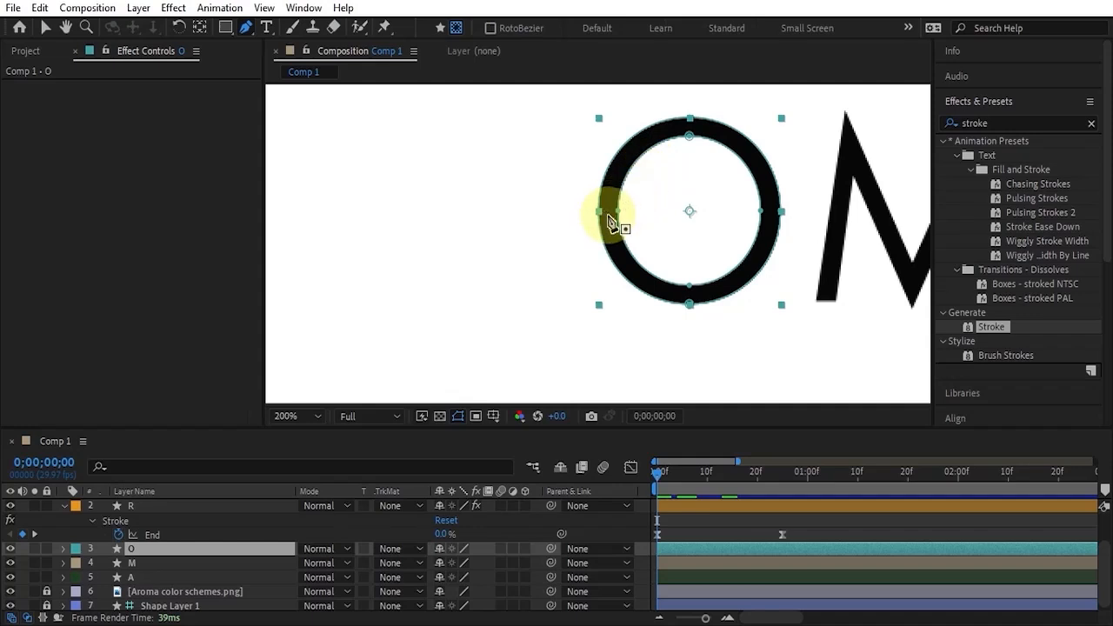
click(609, 216)
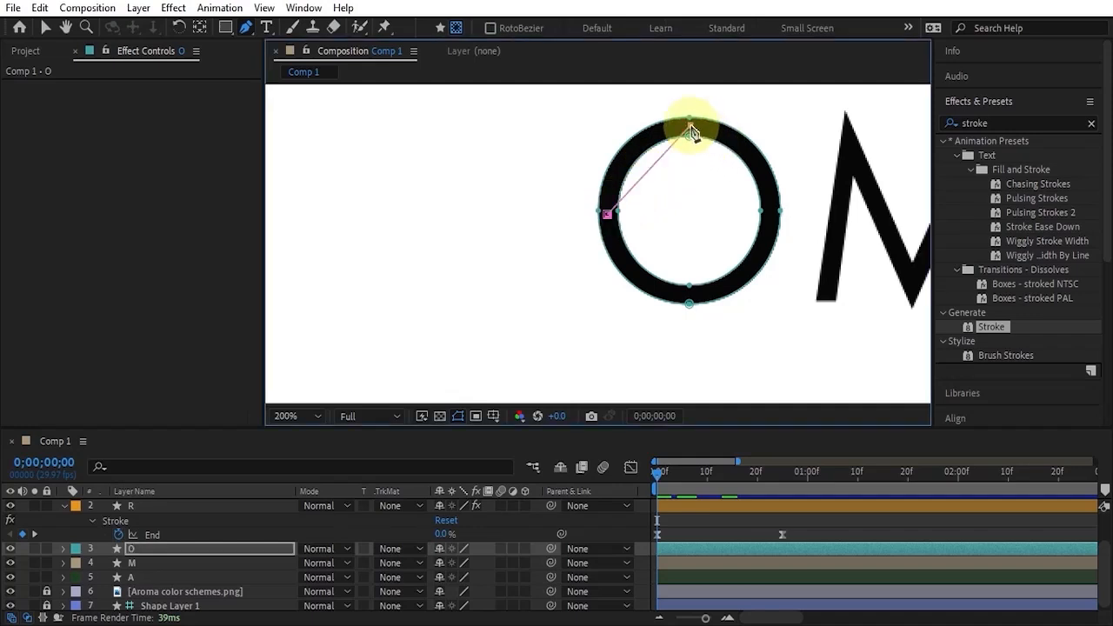
mouse_move(690, 126)
mouse_down()
mouse_move(753, 115)
mouse_move(770, 130)
mouse_move(691, 128)
mouse_up()
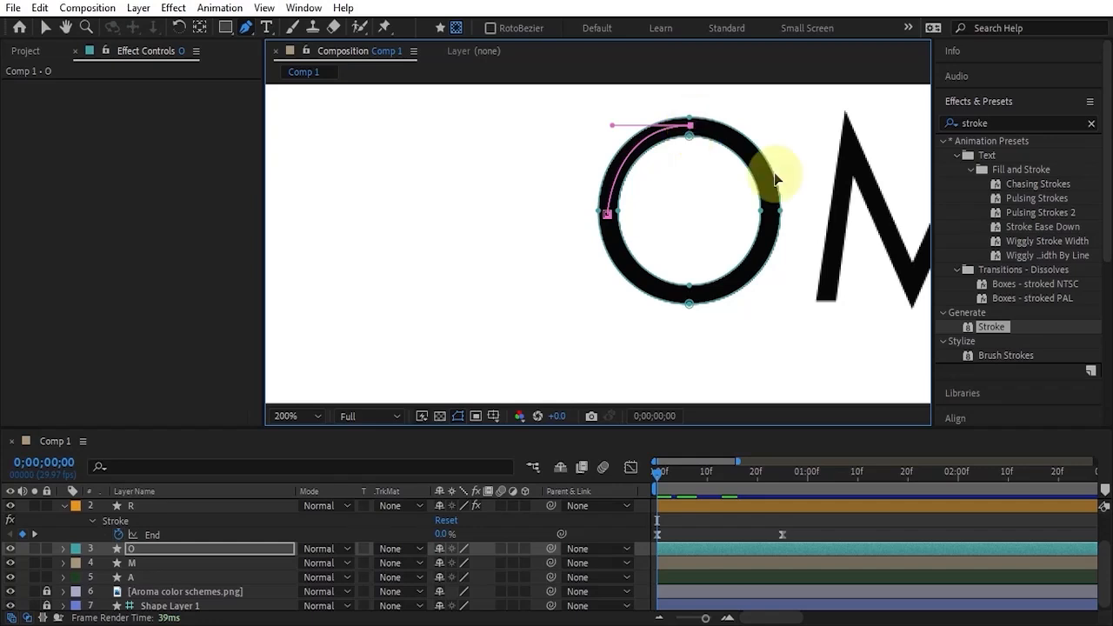
mouse_move(770, 212)
mouse_down()
mouse_move(769, 303)
mouse_move(770, 213)
mouse_up()
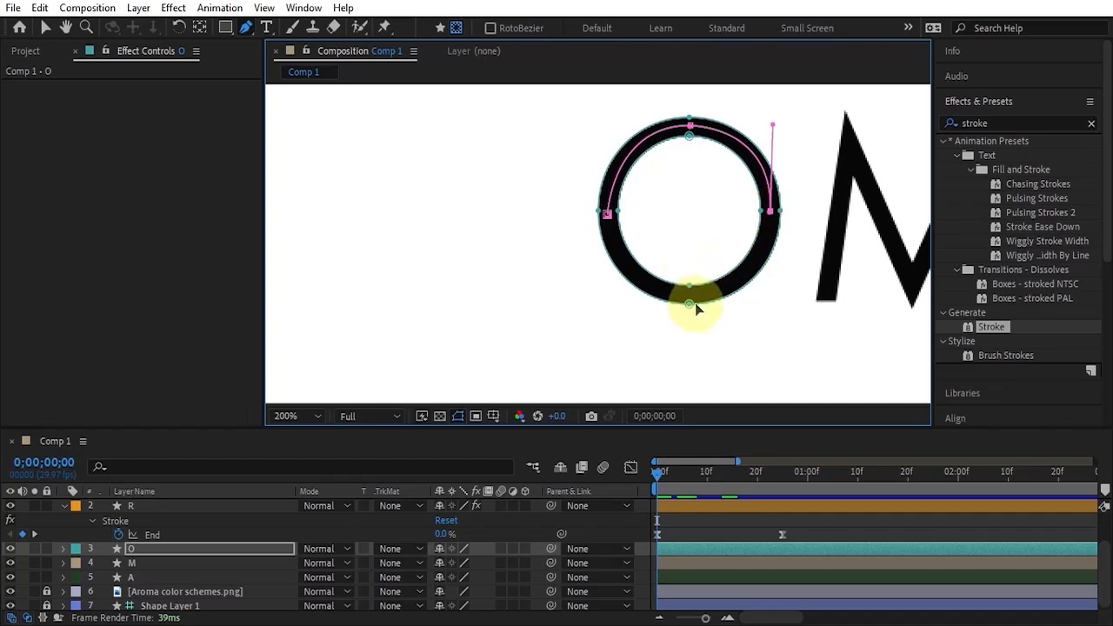
drag(688, 293, 604, 293)
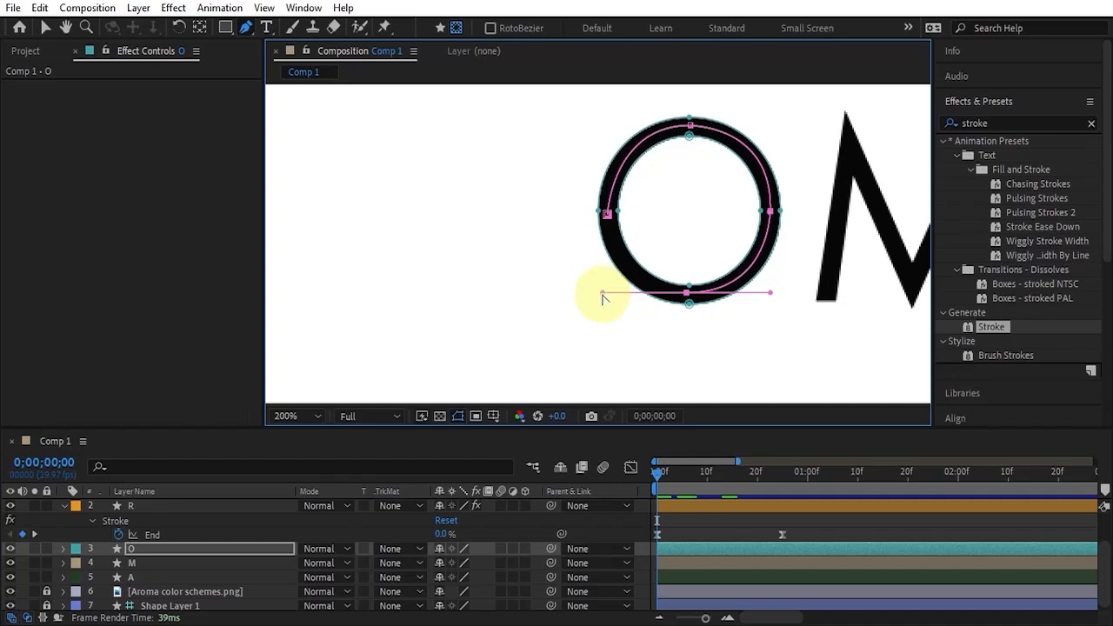
drag(604, 298, 683, 293)
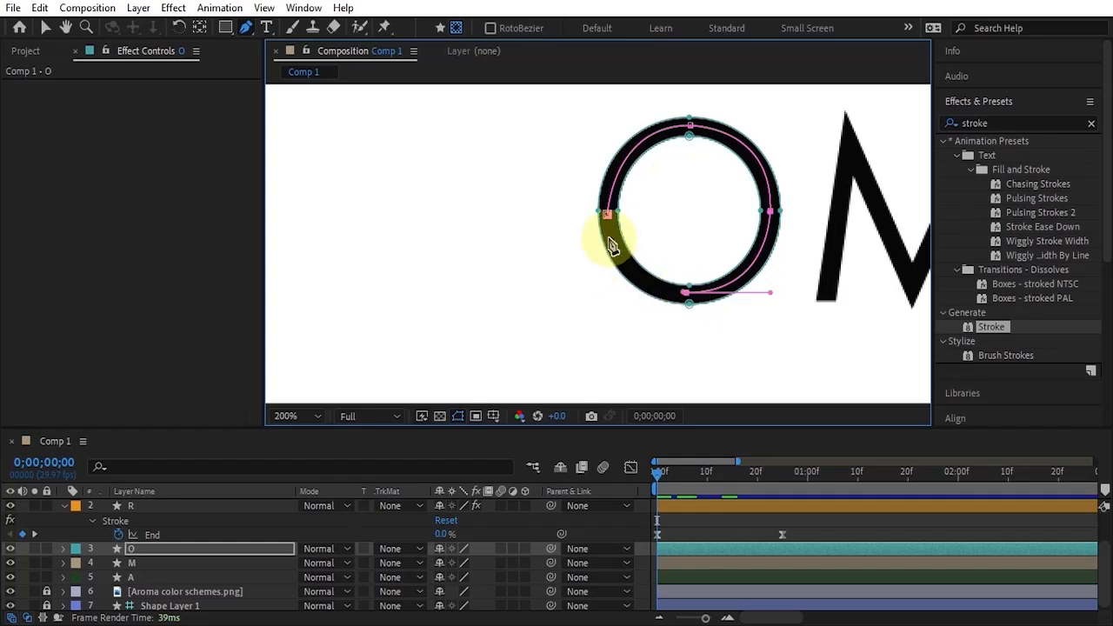
drag(609, 237, 600, 174)
Paste the animated Stroke effect onto the O layer and preview its reveal.
click(690, 550)
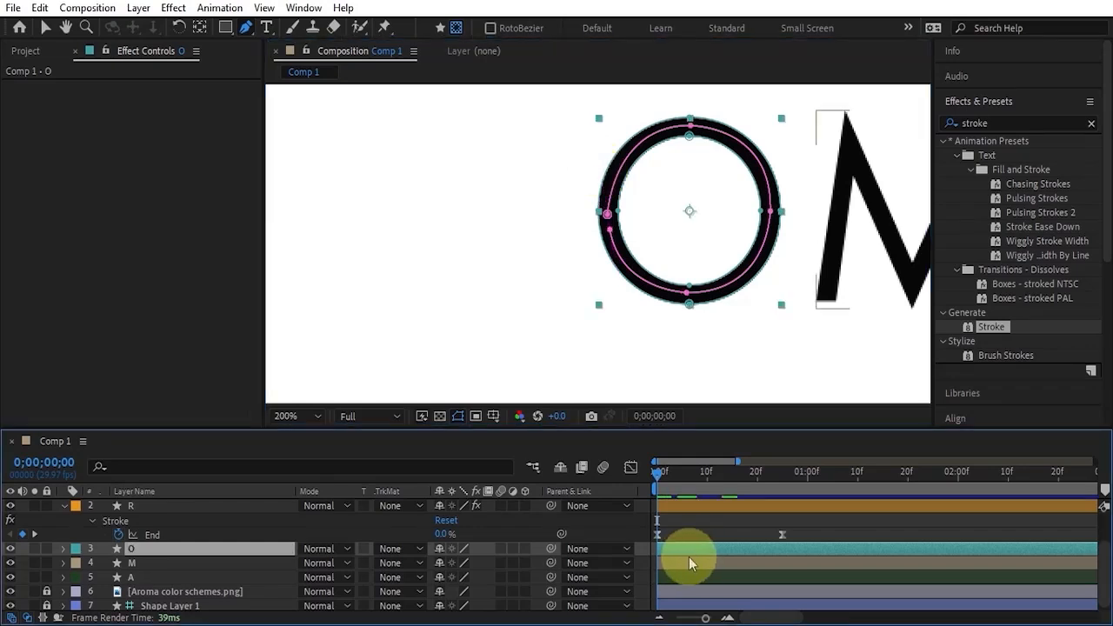
key(ctrl+v)
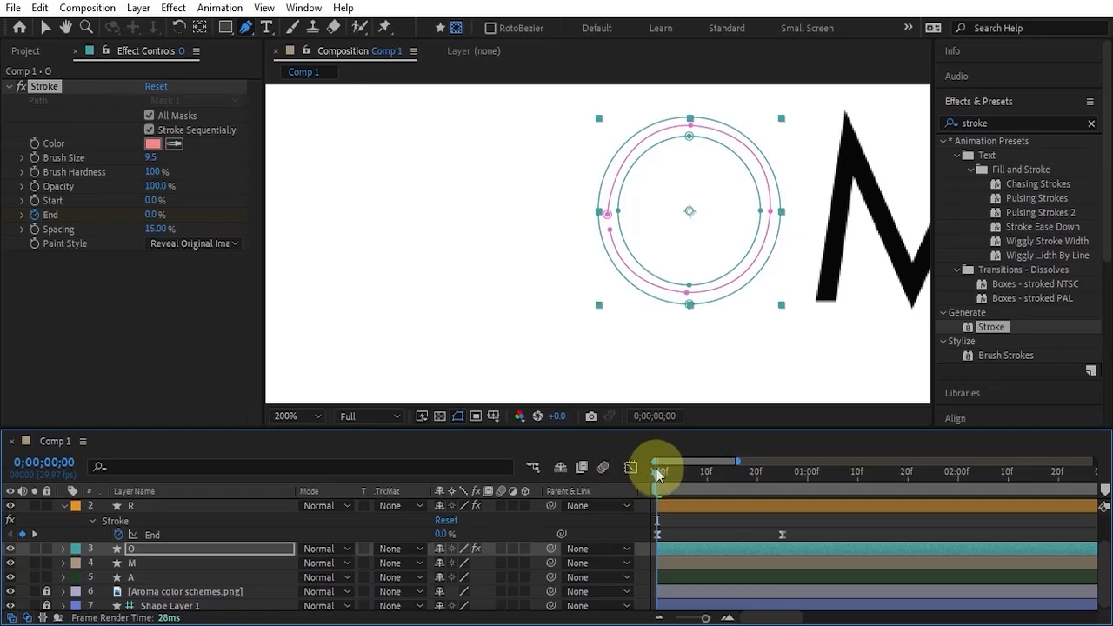
drag(658, 474, 688, 480)
key(space)
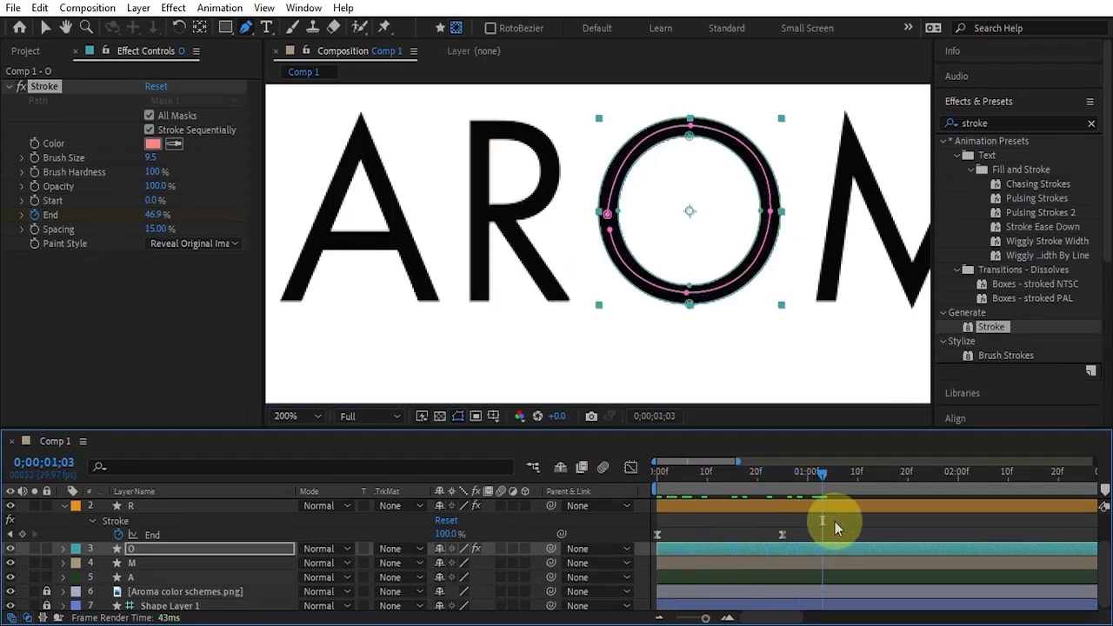
click(885, 535)
mouse_move(699, 484)
mouse_down()
mouse_move(721, 473)
mouse_move(857, 489)
mouse_move(796, 493)
mouse_up()
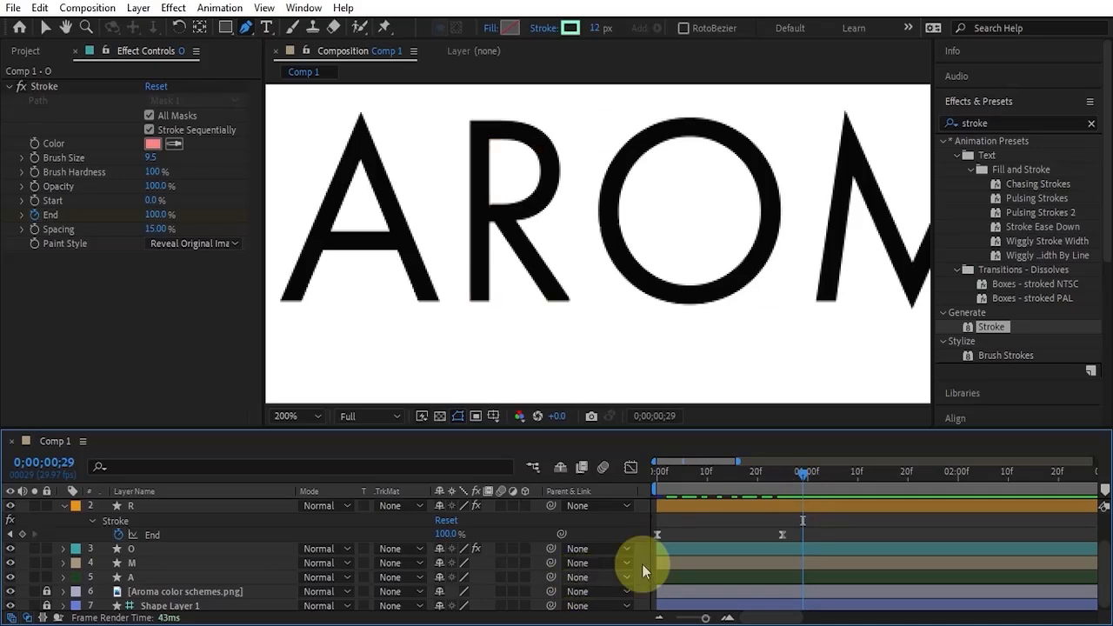
Set the Stroke brush size on the O layer to 11 so the stroke covers the whole ring.
click(743, 506)
click(776, 547)
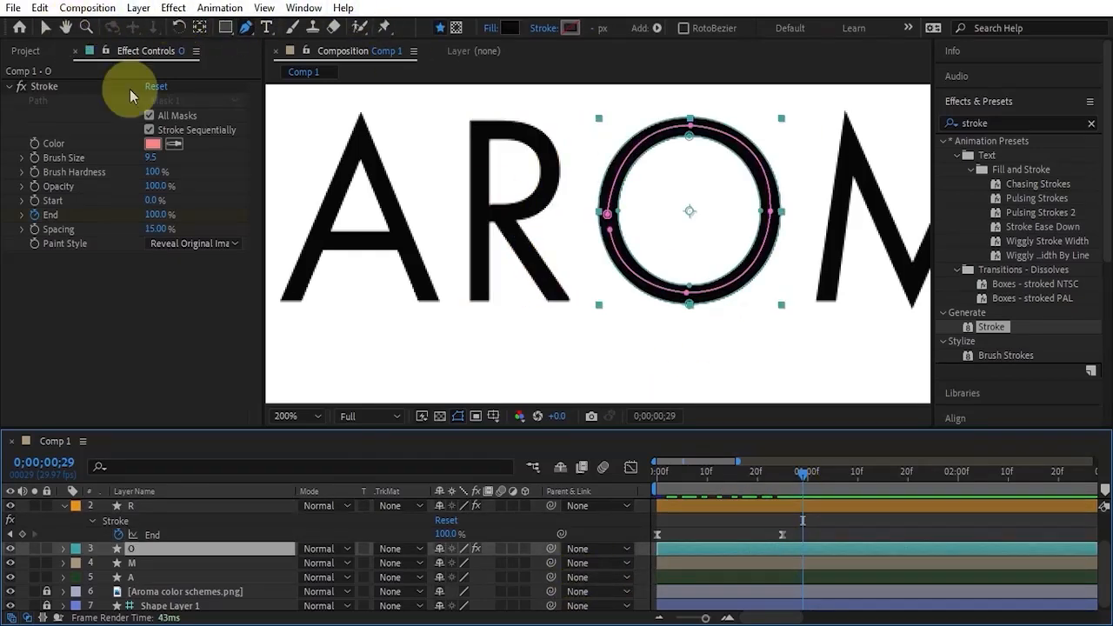
drag(150, 157, 163, 155)
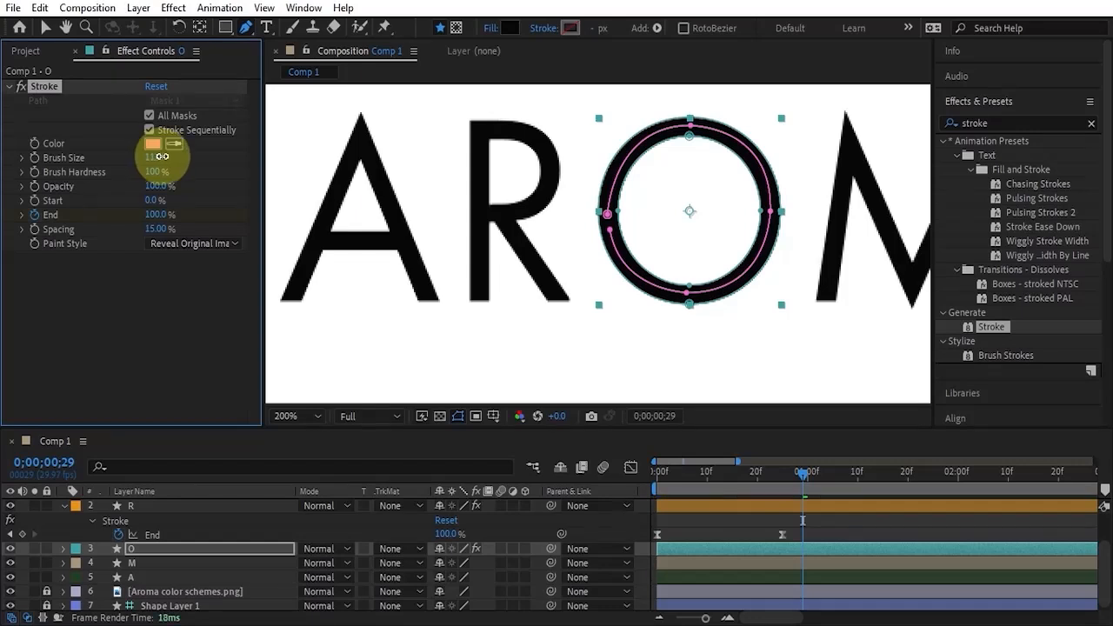
click(853, 532)
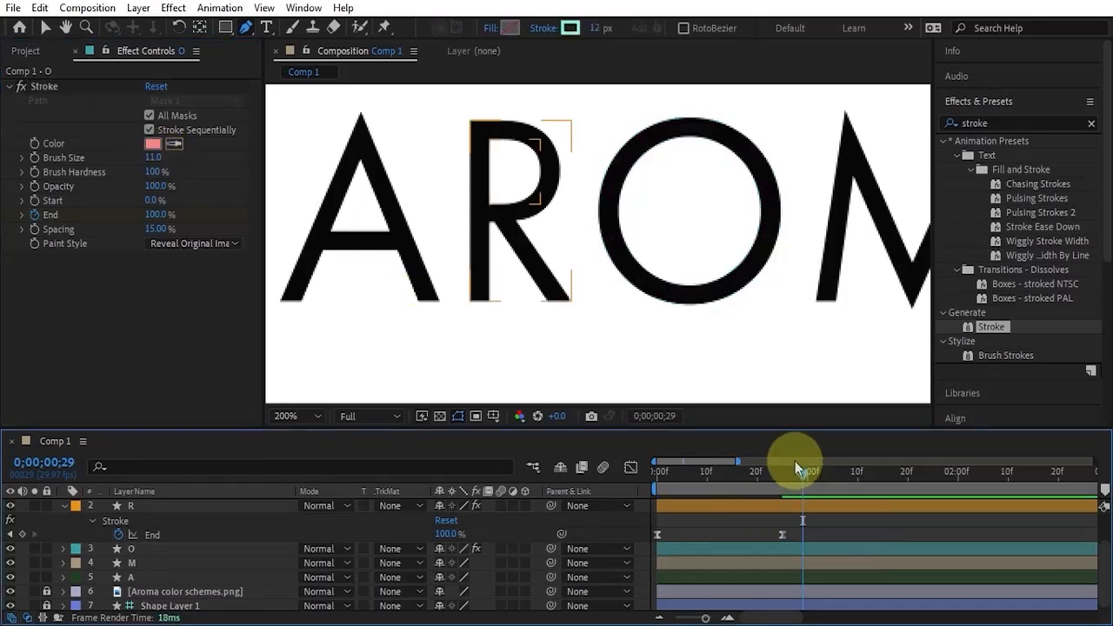
mouse_move(795, 470)
mouse_down()
mouse_move(745, 472)
mouse_move(812, 472)
mouse_up()
Draw an open Pen mask on the M layer at 0;00;00;00, tracing its zigzag from the first leg's foot to the last leg's foot.
scroll(808, 261, down, 1)
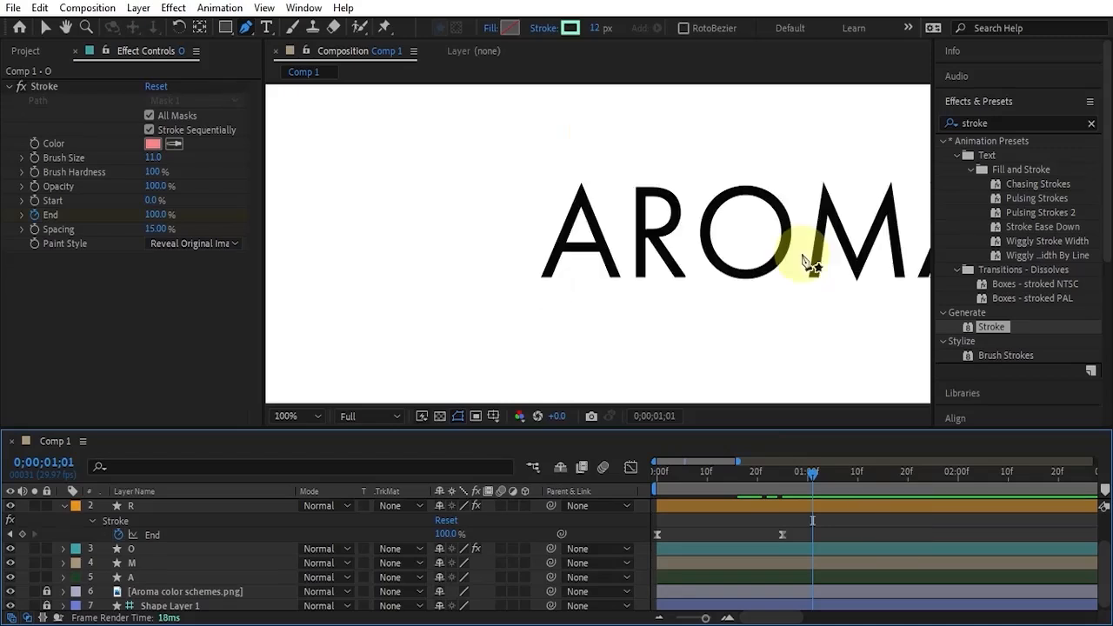
scroll(837, 244, down, 1)
drag(840, 227, 748, 229)
scroll(784, 260, up, 1)
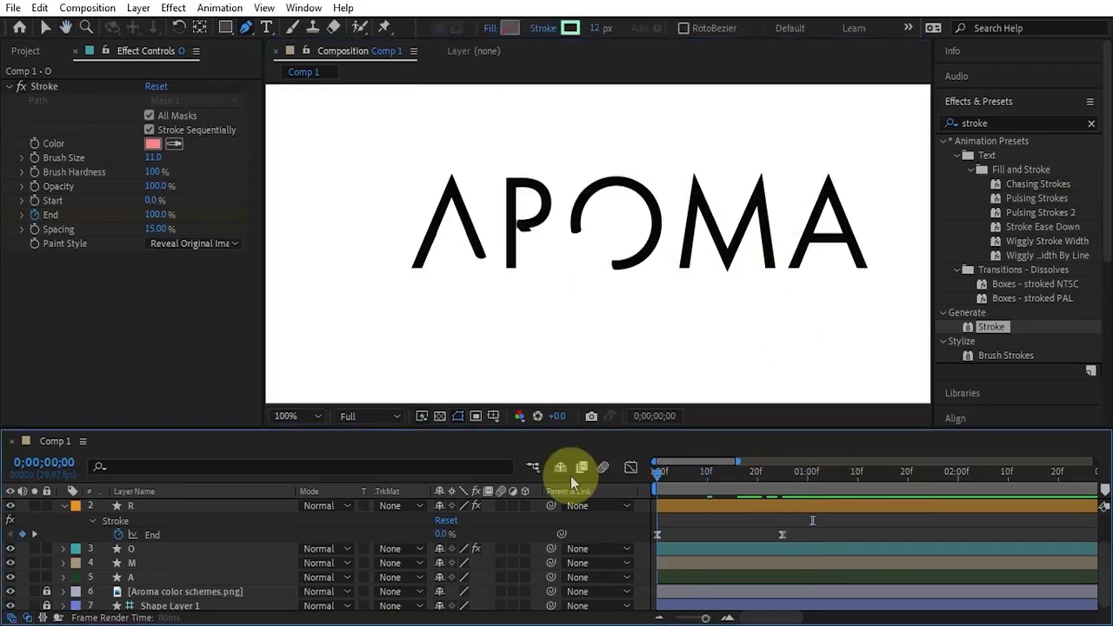
click(746, 549)
click(696, 311)
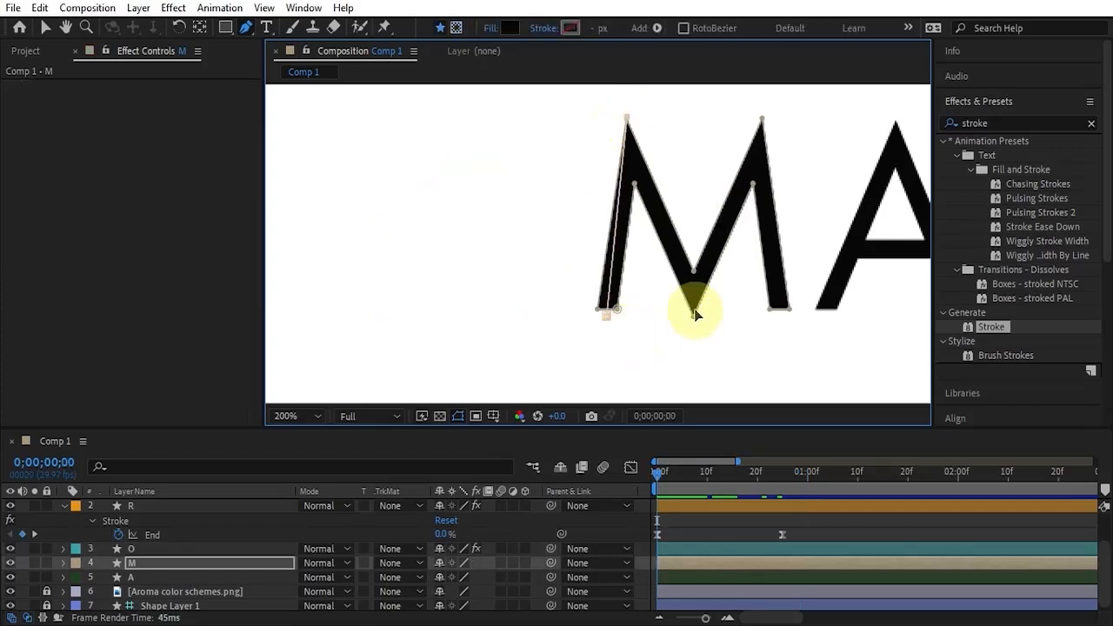
click(762, 116)
click(777, 311)
Paste the animated Stroke effect onto the M layer and return to the Selection tool.
click(721, 559)
key(ctrl+v)
key(v)
scroll(773, 301, down, 1)
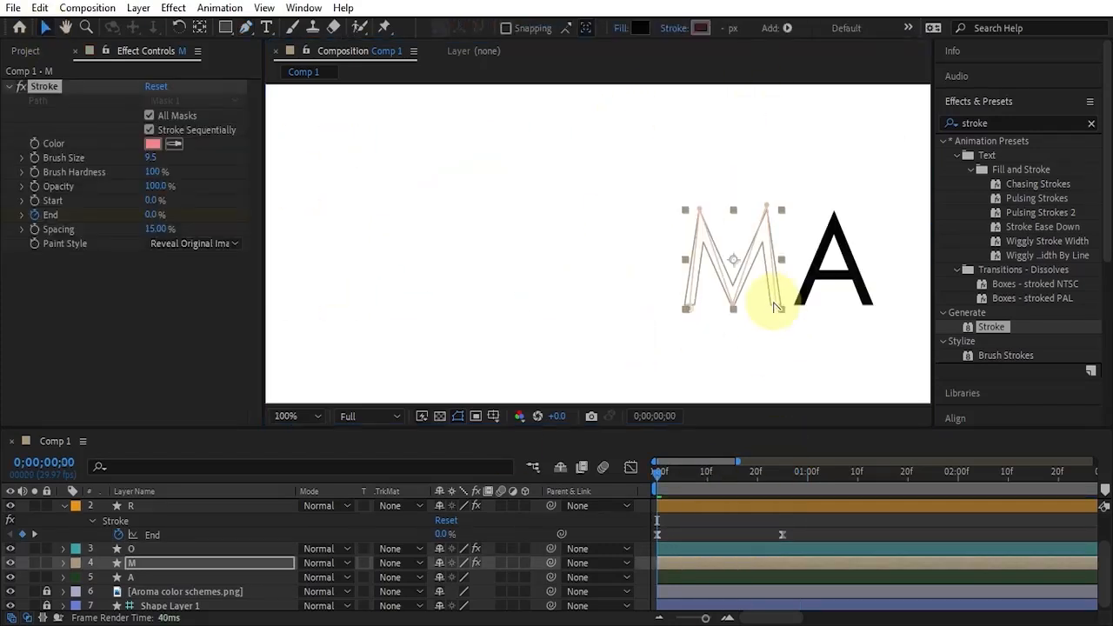
scroll(739, 525, up, 1)
Move to 0;00;01;01 and duplicate the first A layer with its masks and Stroke effect.
click(700, 505)
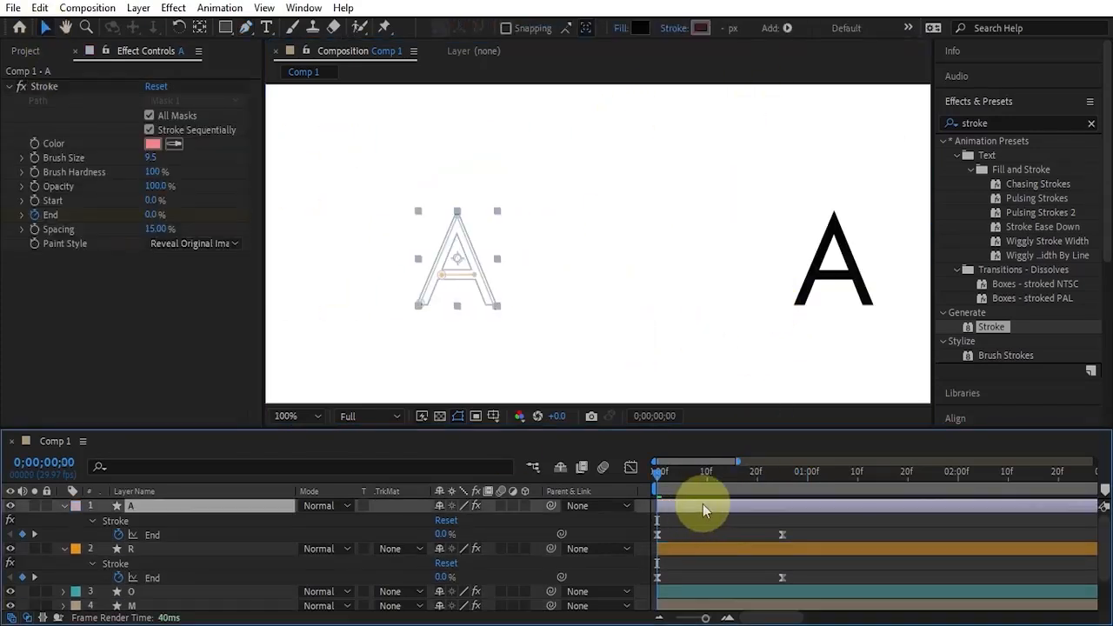
click(811, 477)
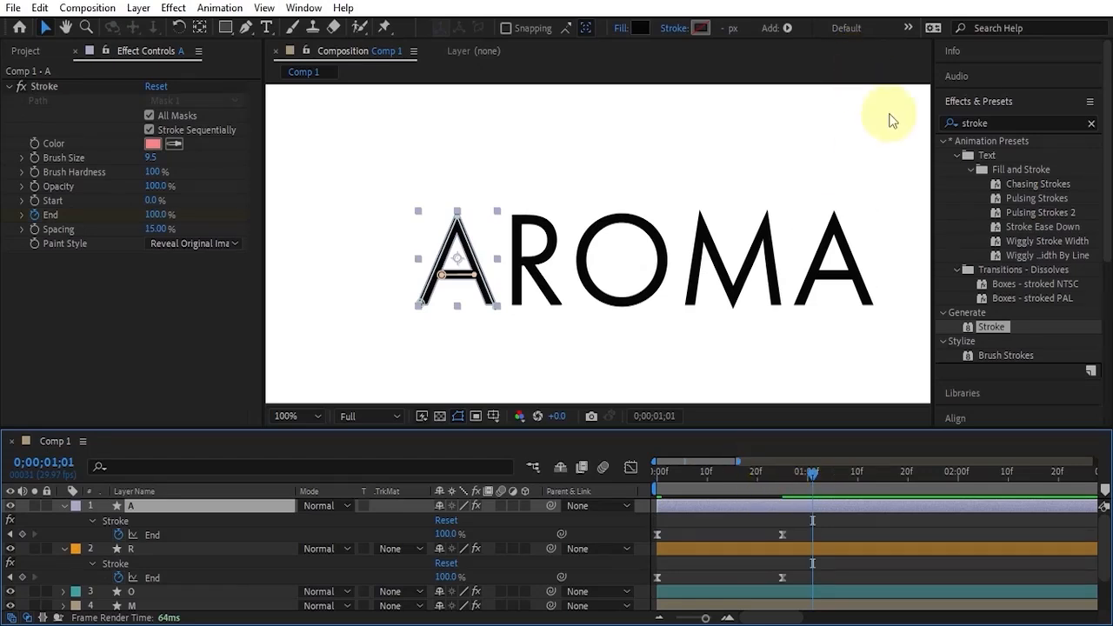
key(ctrl+backslash)
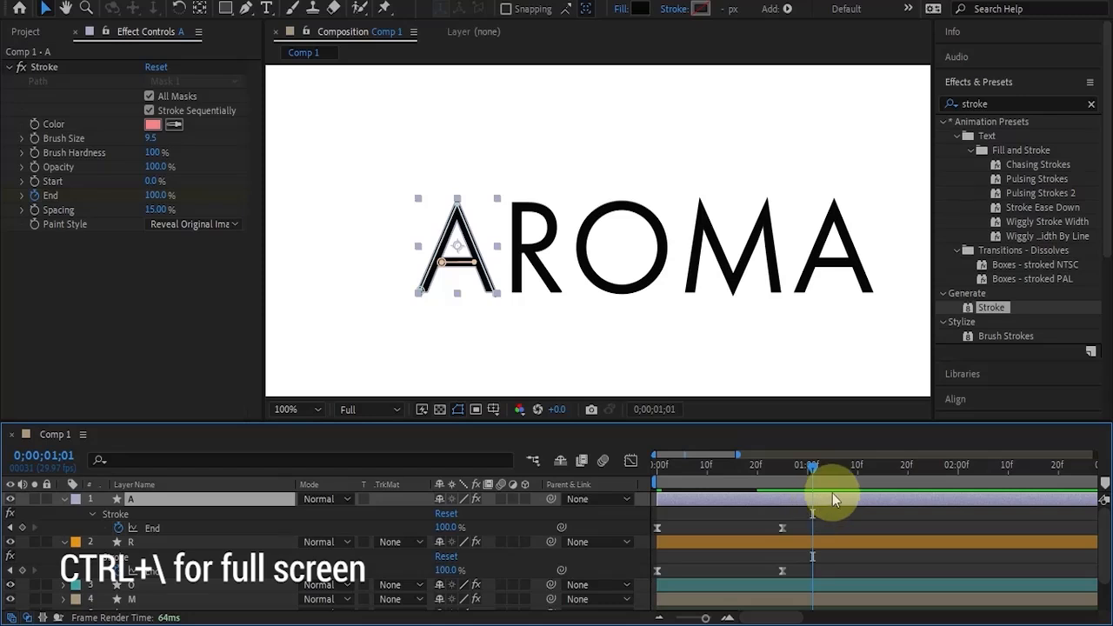
key(ctrl+d)
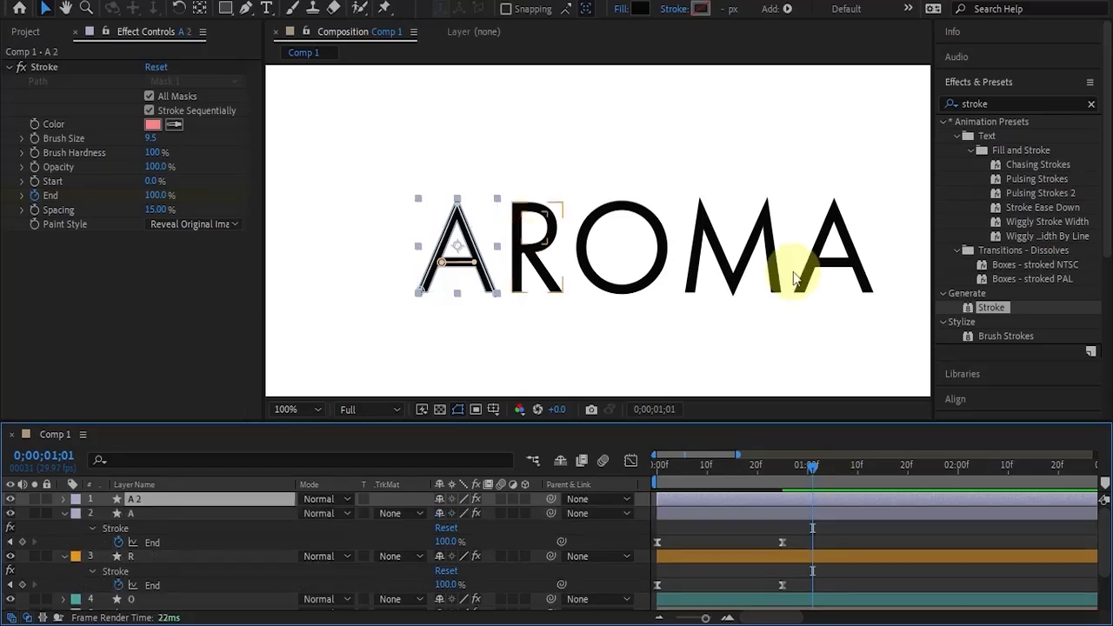
Move the duplicated A horizontally until it sits exactly over the last A of AROMA.
key(shift+Right)
key(shift+Right)
key(shift+Right)
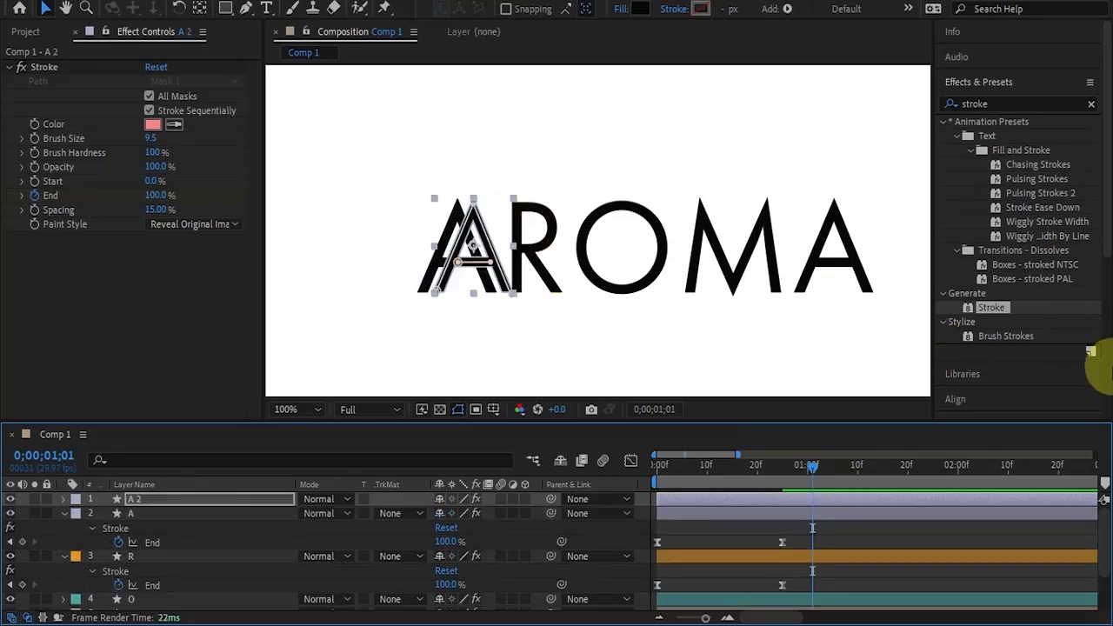
key(shift+Right)
key(shift+Right)
key(shift+Right)
key(shift+Right)
key(shift+Right)
key(shift+Right)
key(shift+Right)
key(shift+Right)
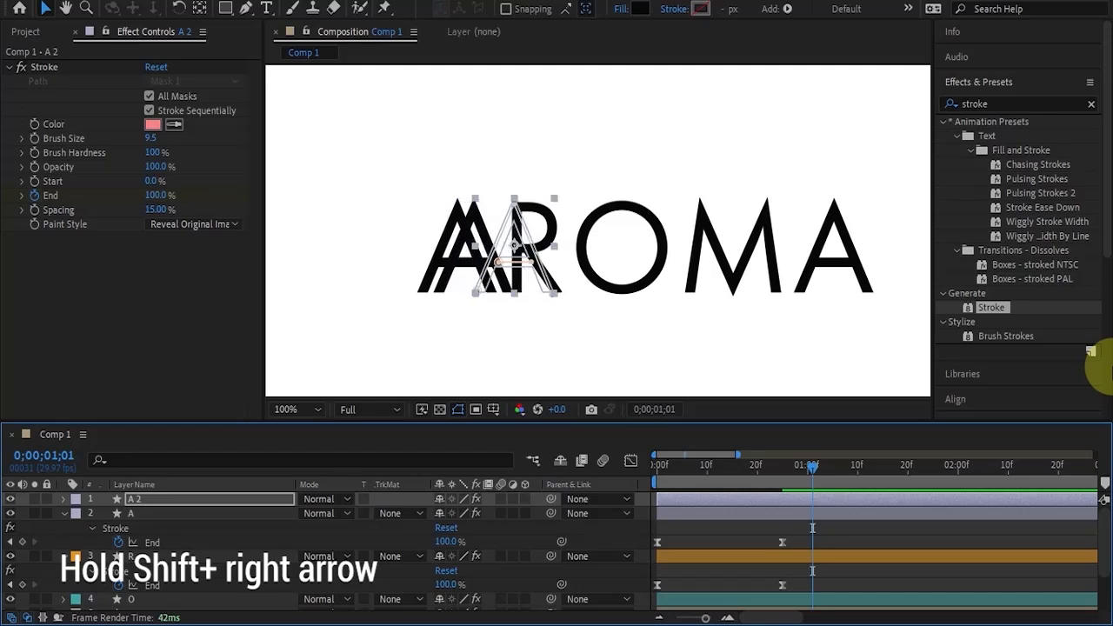
key(shift+Right)
key(shift+Right)
key(shift+Right)
key(shift+Right)
key(shift+Right)
key(shift+Right)
key(shift+Right)
key(shift+Right)
key(shift+Right)
key(shift+Right)
key(shift+Right)
key(shift+Right)
key(shift+Right)
key(shift+Right)
key(shift+Right)
key(shift+Right)
key(shift+Right)
key(shift+Right)
key(shift+Right)
key(shift+Right)
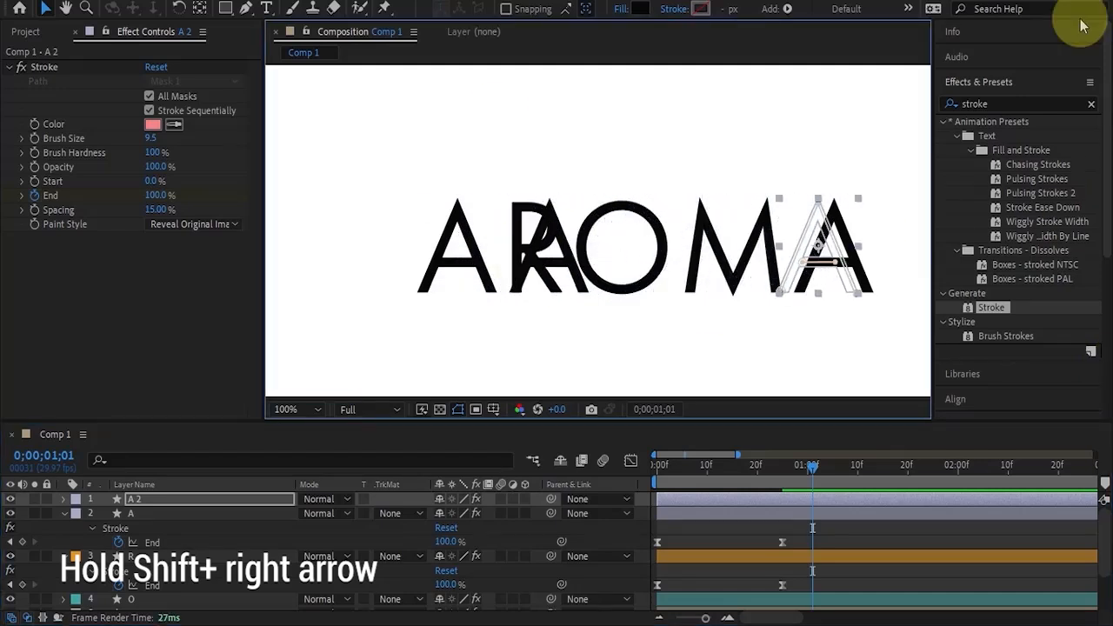
scroll(845, 249, up, 2)
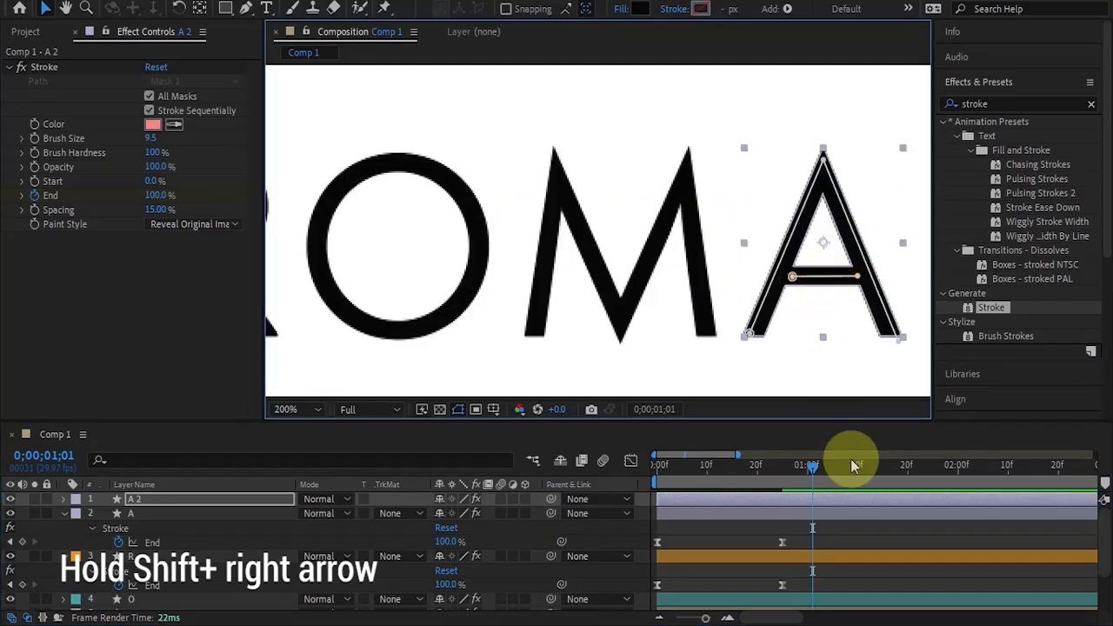
Hide the original last A layer at 0;00;00;00 and scrub to 0;00;00;27 to check the copy's reveal.
drag(816, 472, 656, 472)
scroll(174, 548, down, 2)
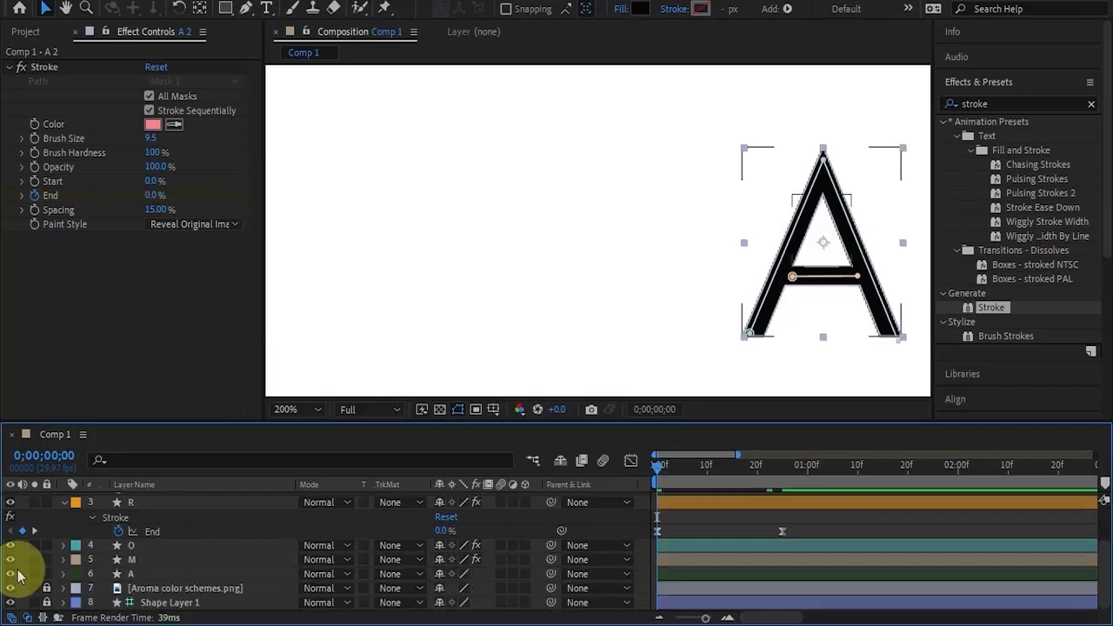
click(11, 574)
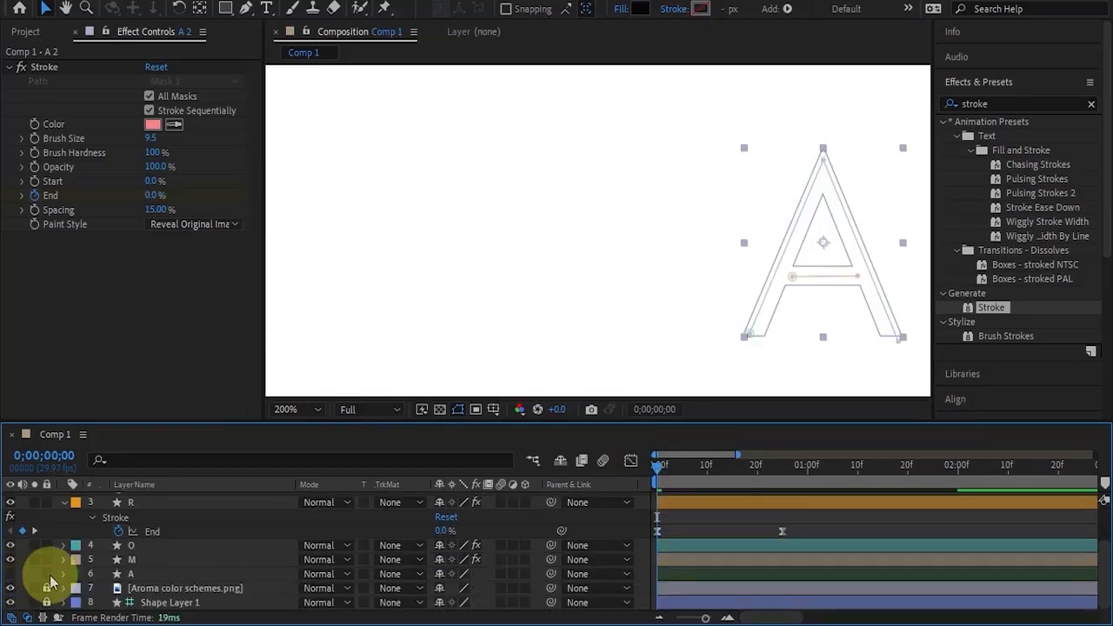
drag(661, 471, 793, 483)
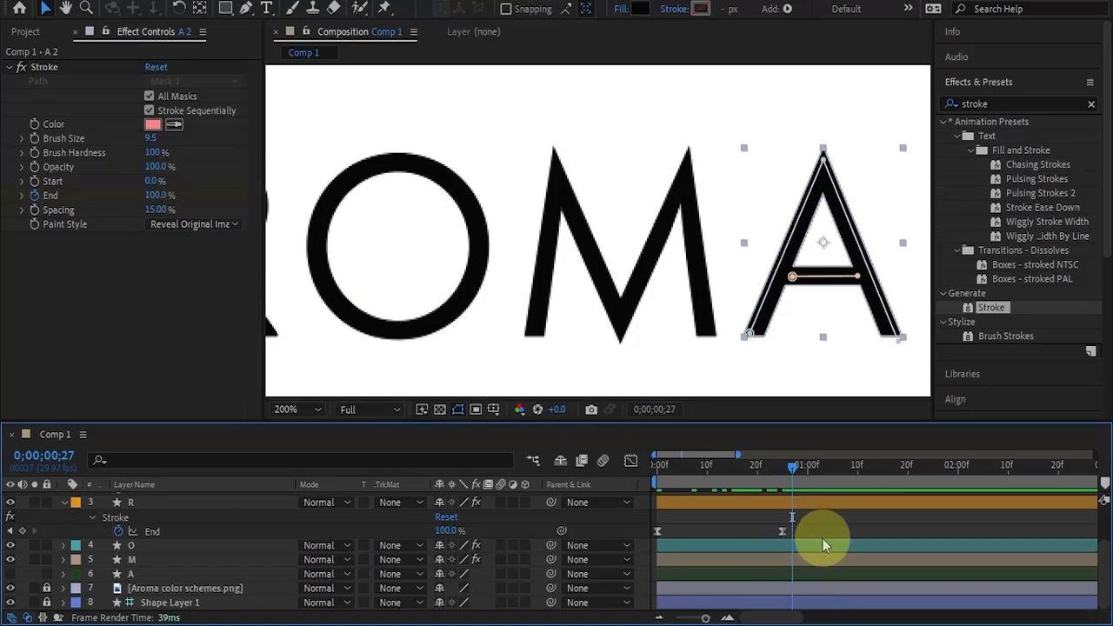
Delete the hidden original last A layer beneath the M layer.
scroll(840, 534, up, 3)
key(comma)
key(comma)
scroll(174, 565, down, 3)
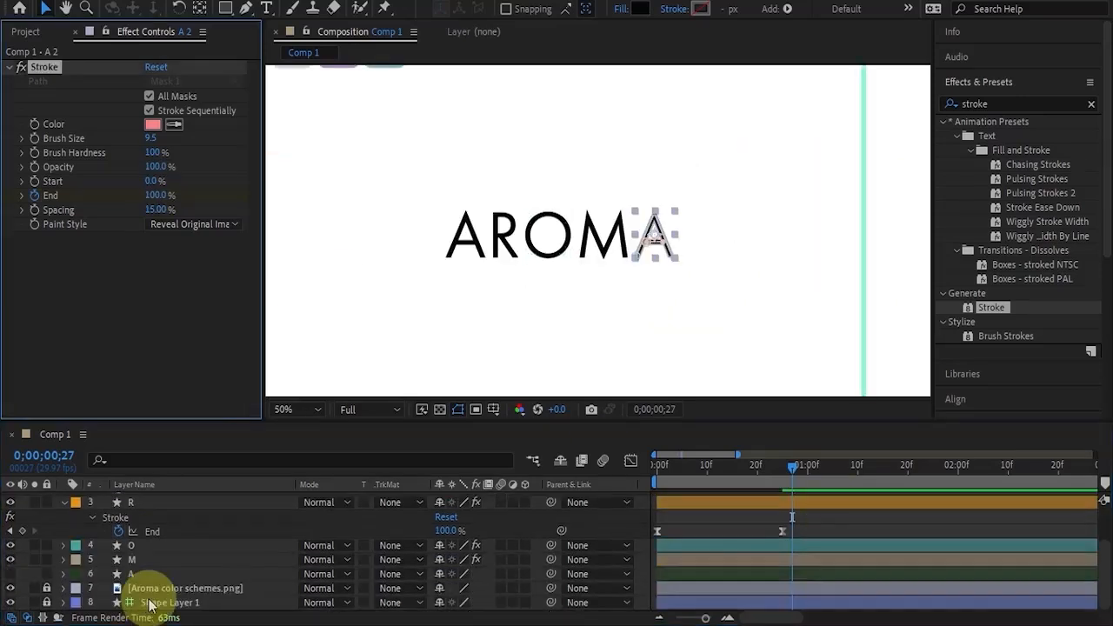
click(136, 577)
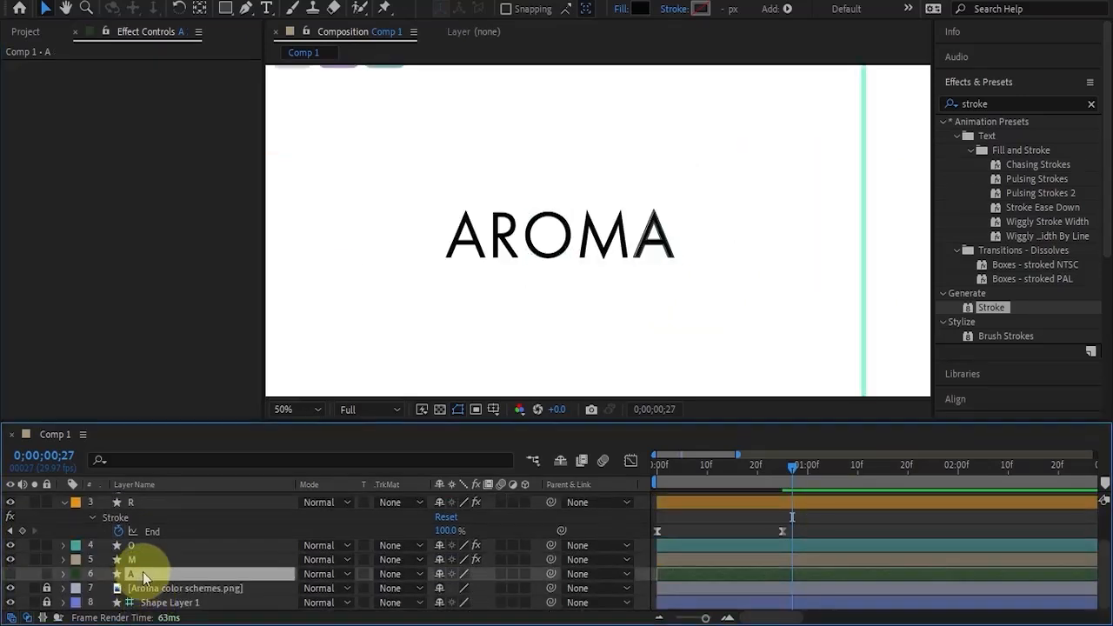
key(Delete)
Reorder the A 2 layer to directly below the M layer so the stack follows AROMA's letter order.
scroll(175, 536, up, 2)
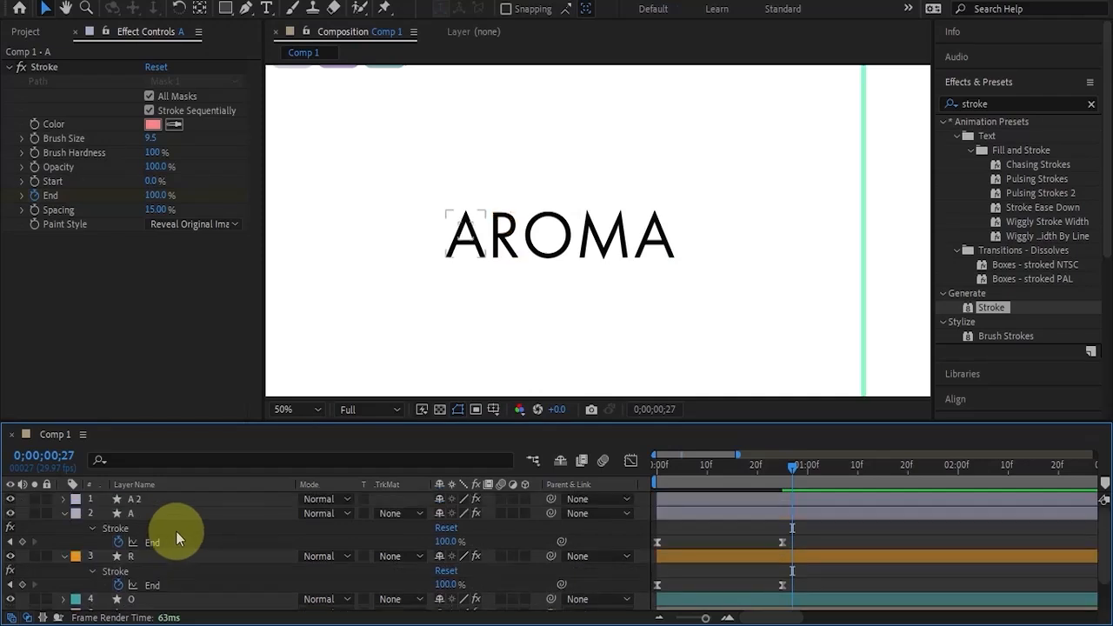
click(158, 504)
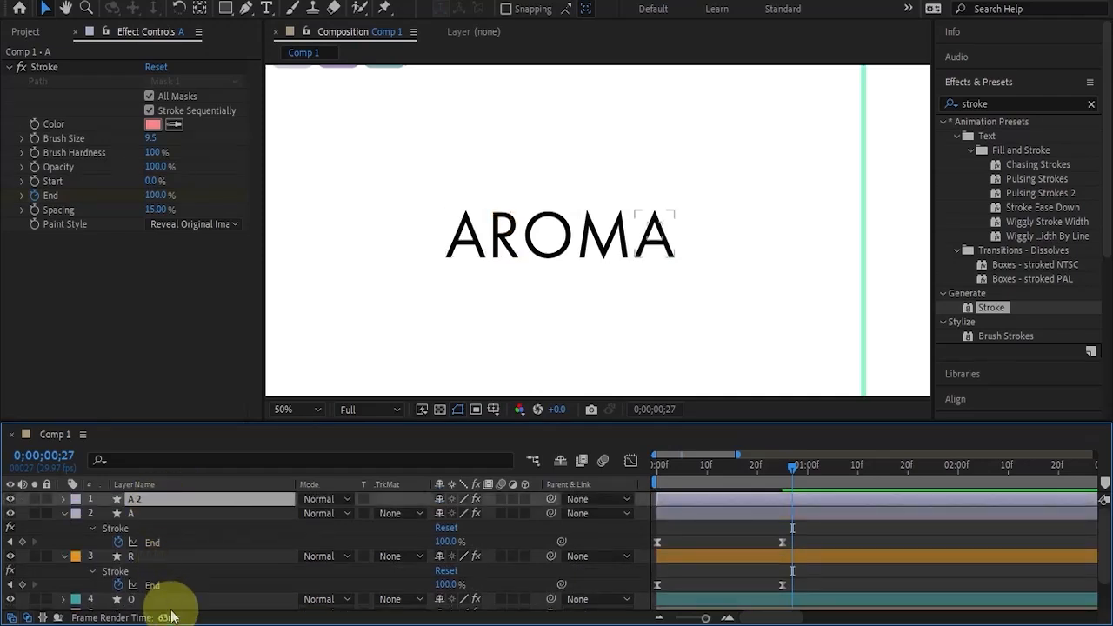
drag(155, 543, 206, 598)
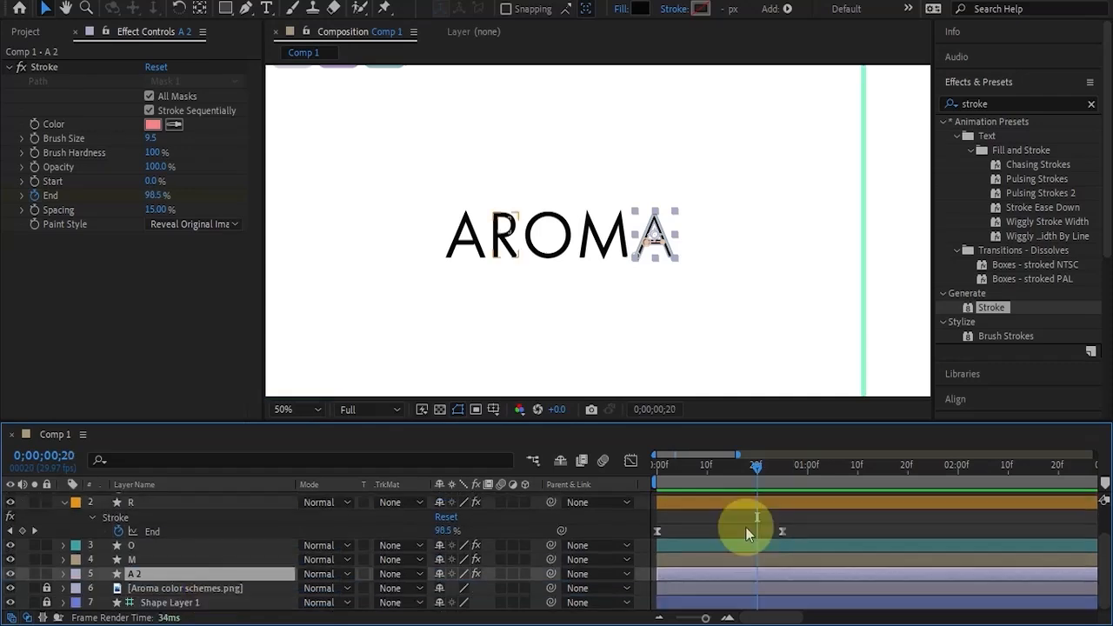
scroll(753, 514, up, 2)
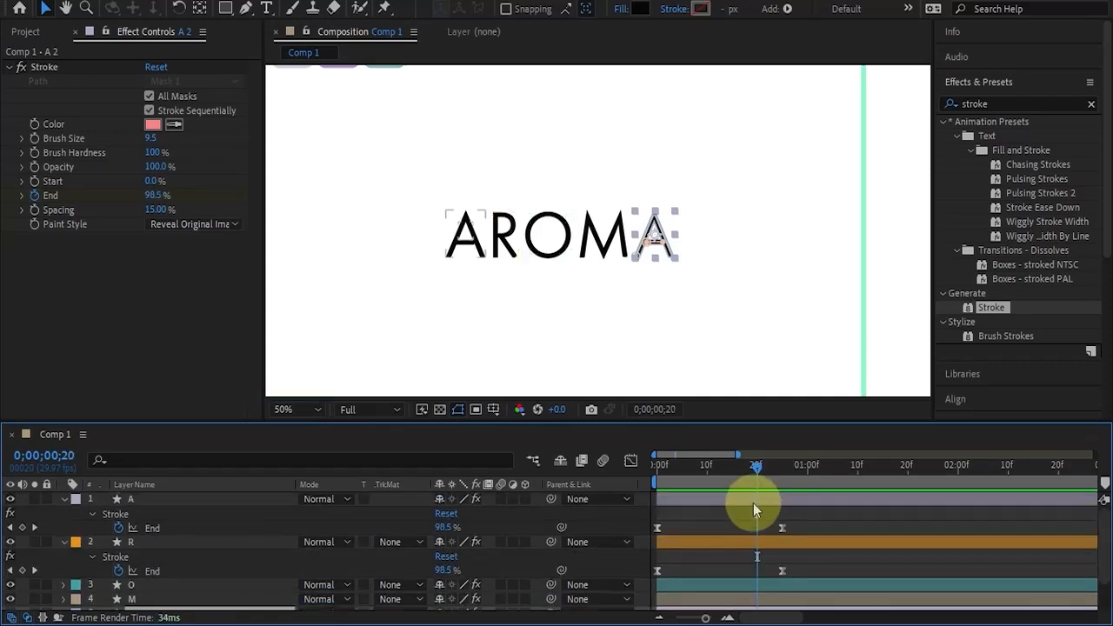
Reveal the keyframed properties of all letter layers and return to 0;00;00;00.
key(ctrl+a)
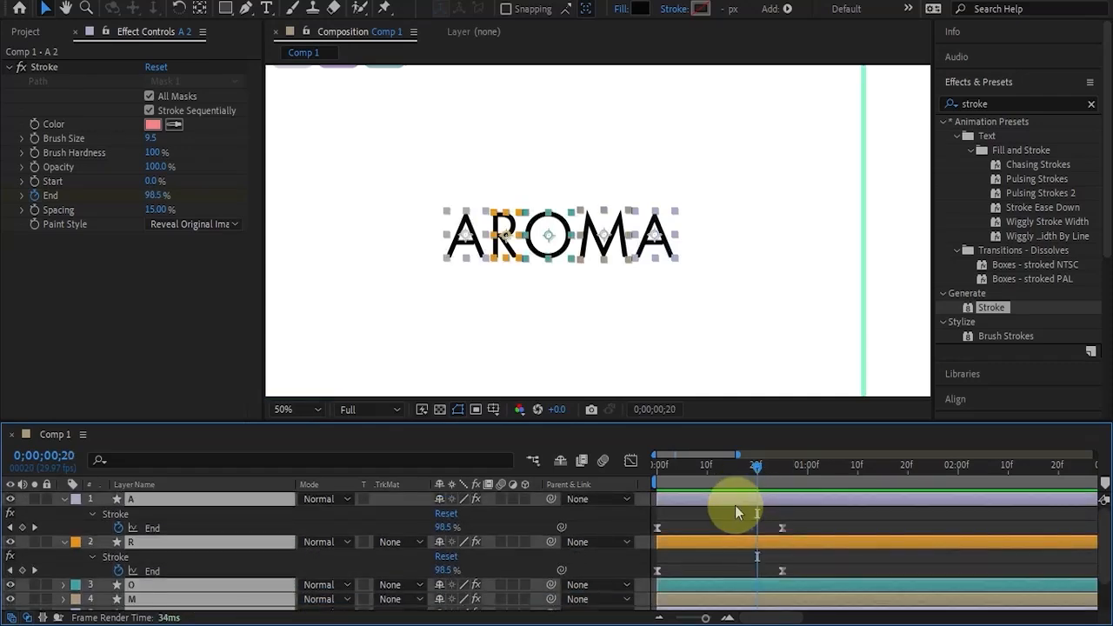
key(u)
scroll(727, 515, down, 3)
scroll(792, 532, up, 3)
key(Home)
click(809, 537)
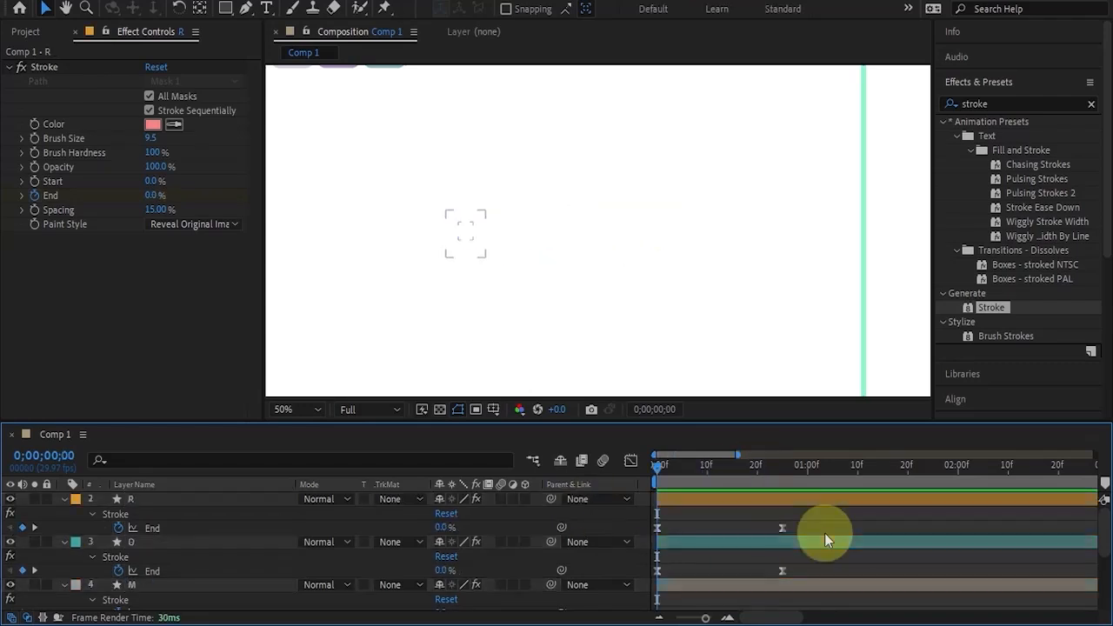
Examine the speed curve of the M layer's Stroke End keyframes in the Graph Editor, then close it.
scroll(826, 532, down, 3)
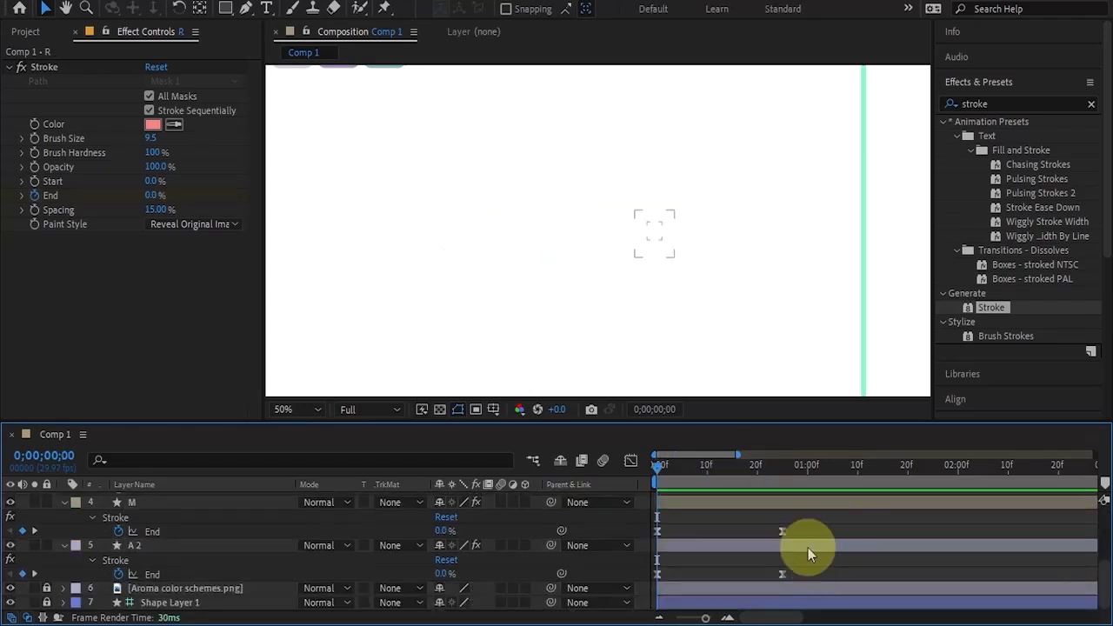
drag(818, 525, 631, 530)
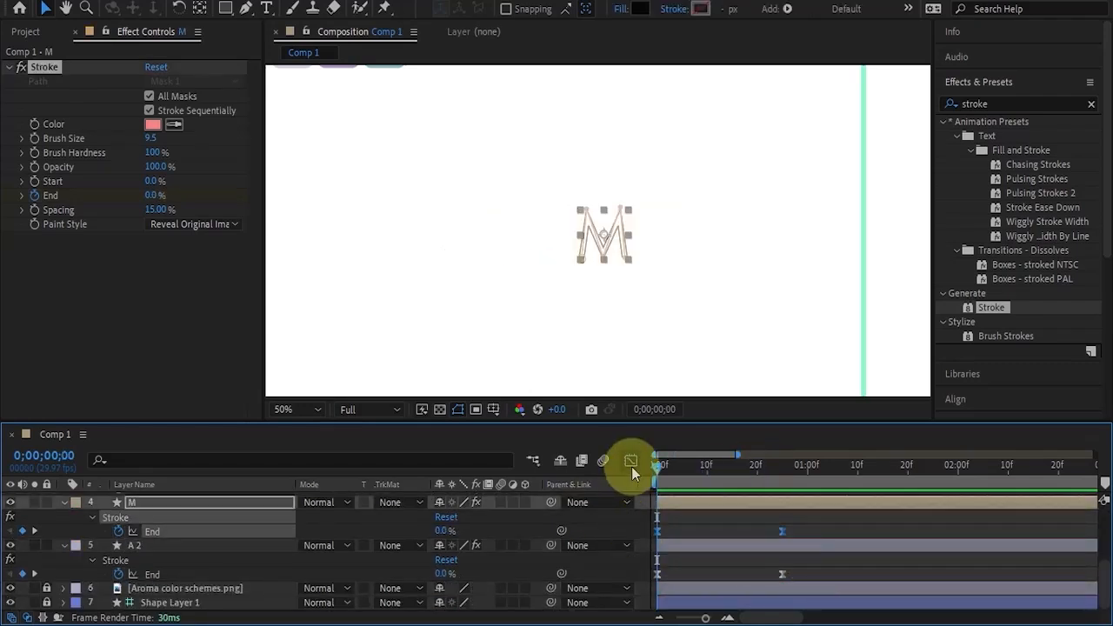
click(630, 460)
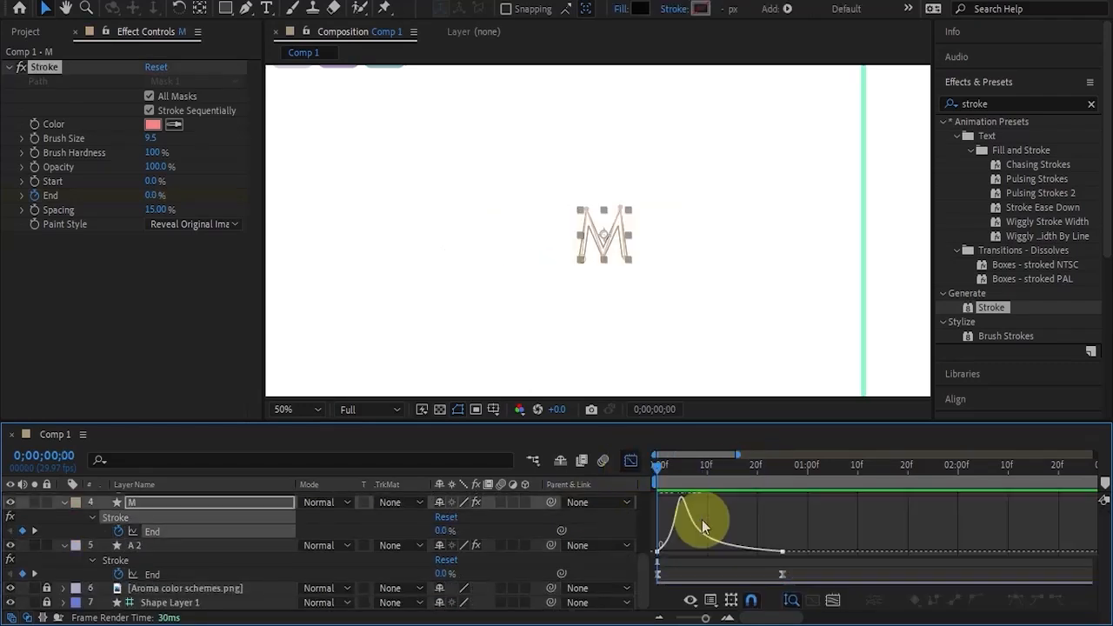
click(631, 463)
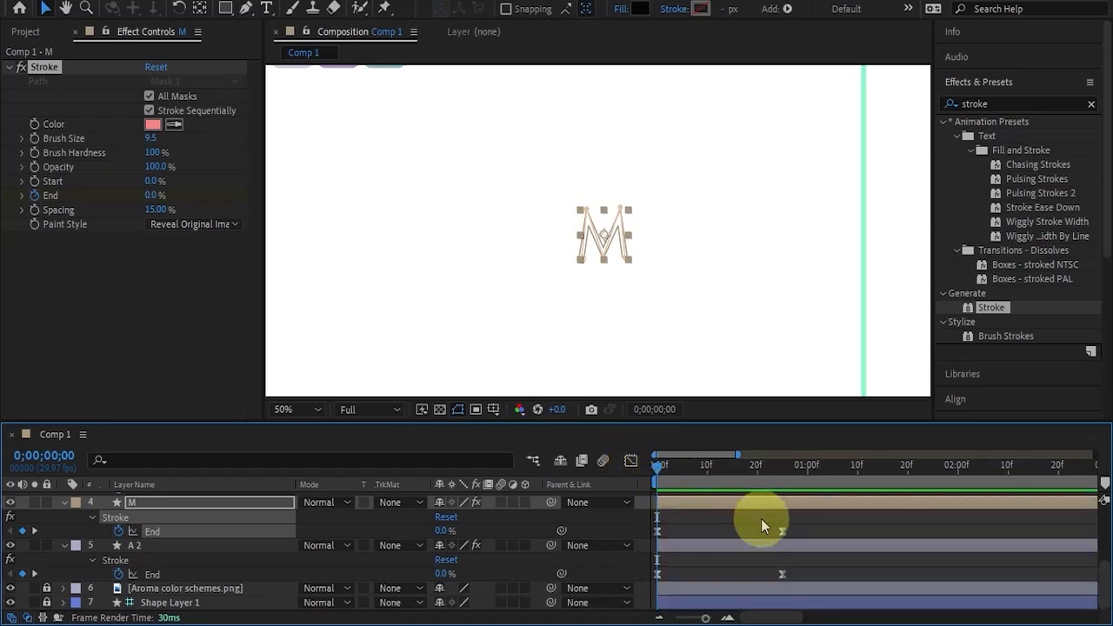
Collapse the properties of all five letter layers and pre-compose them into a composition named Aroma 1.
click(702, 553)
scroll(736, 555, up, 3)
key(ctrl+a)
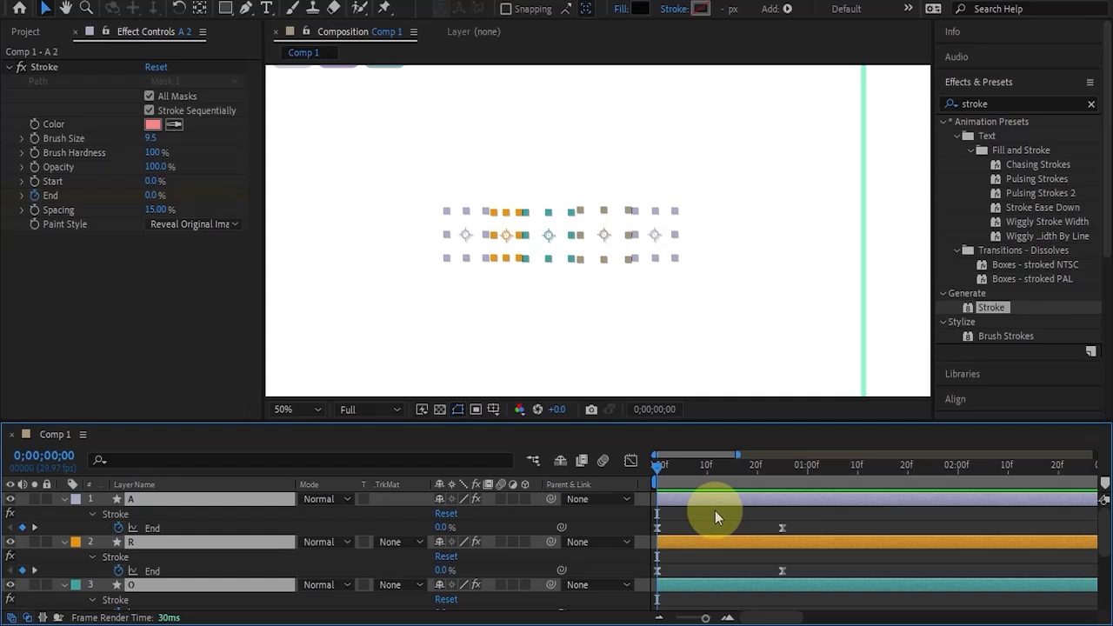
key(u)
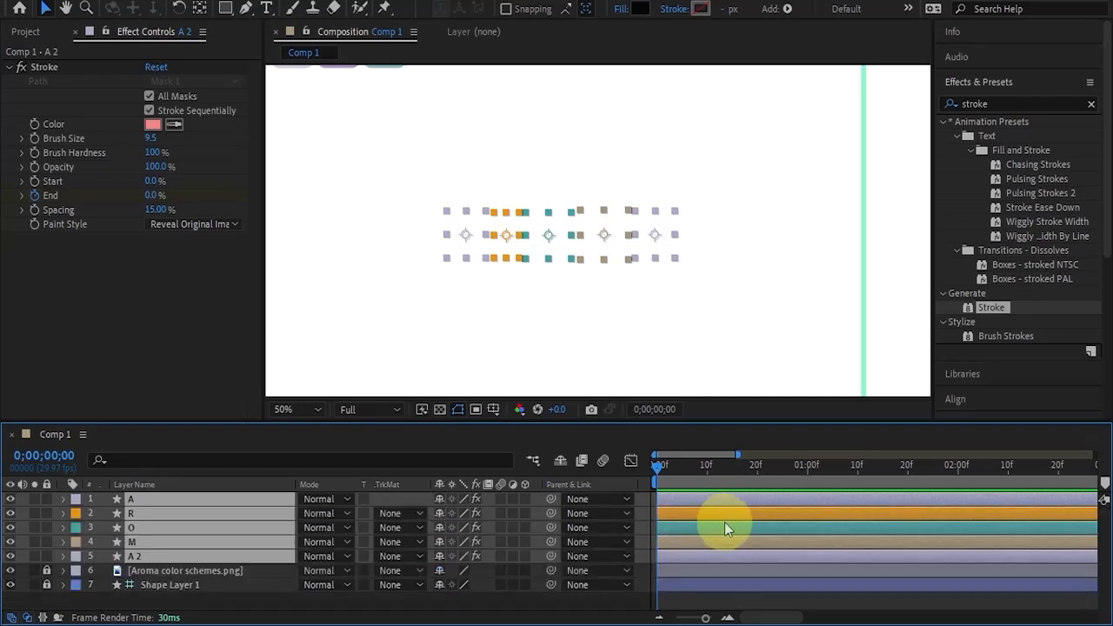
right_click(201, 513)
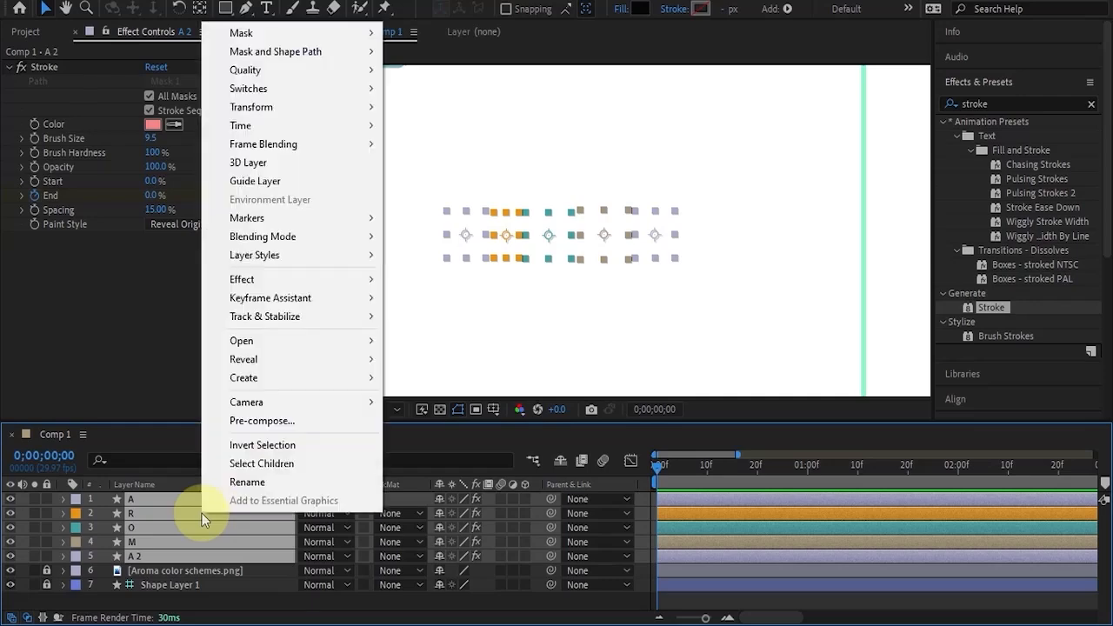
click(265, 421)
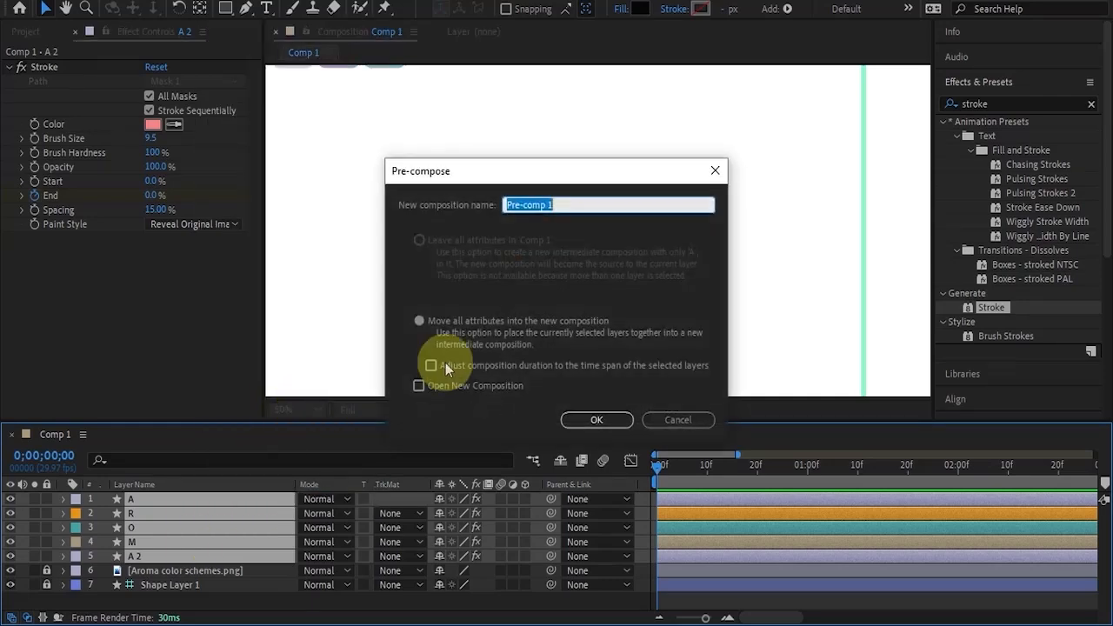
text(A)
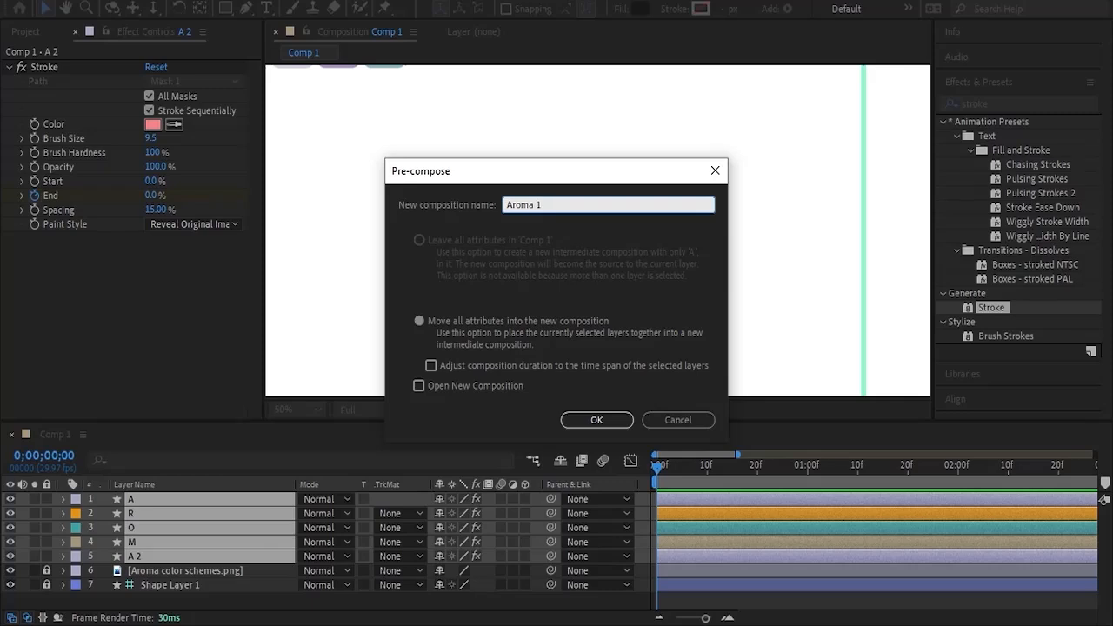
key(Return)
Preview the Aroma 1 layer at 0;00;00;19, open its composition and return to 0;00;00;00.
click(752, 466)
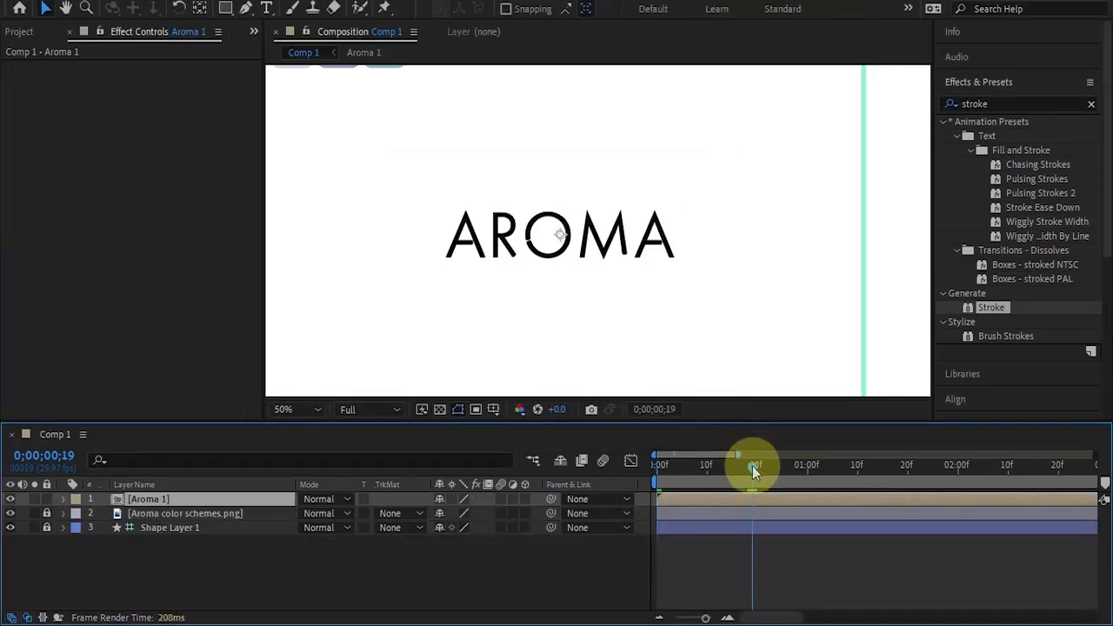
double_click(120, 500)
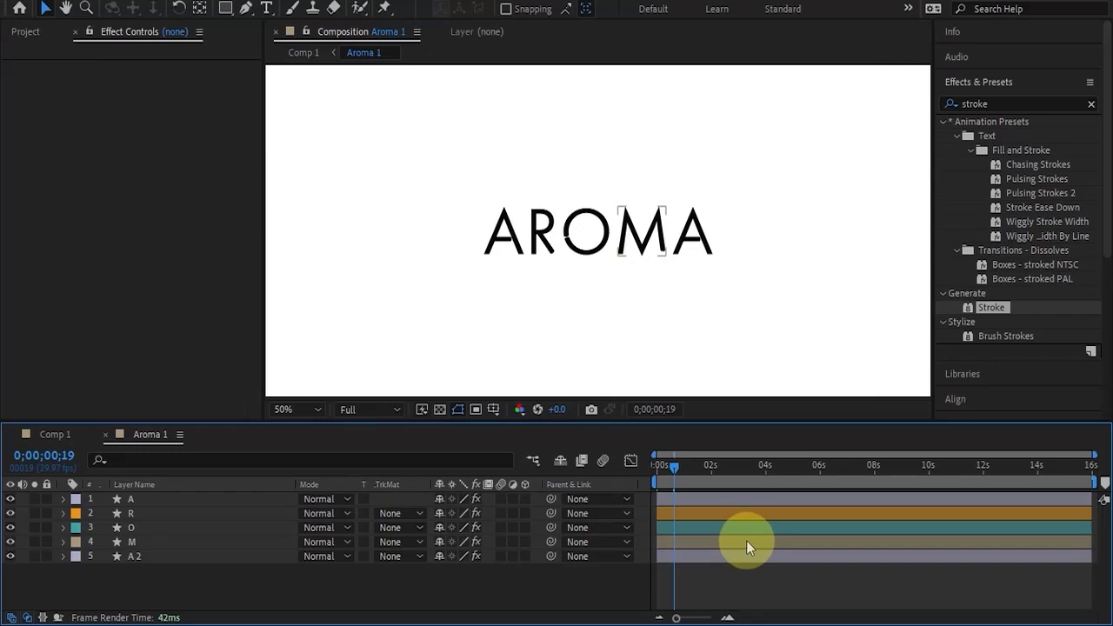
drag(674, 465, 654, 477)
Select the five letter layers in order from A to A 2, then open the Rift script panel and move it beside the artwork.
click(669, 556)
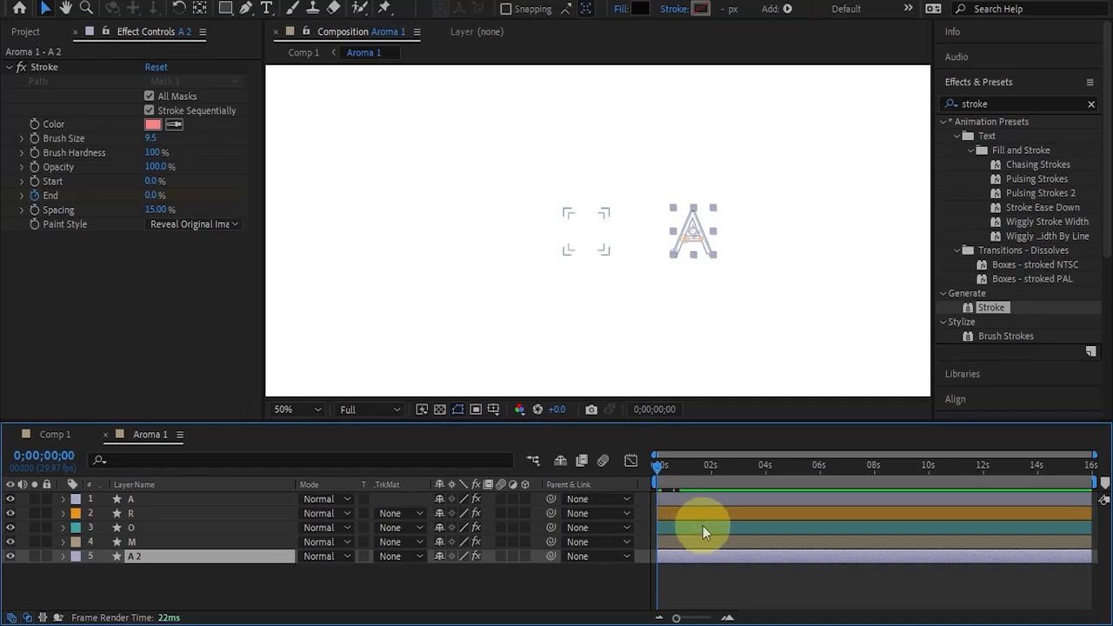
click(705, 500)
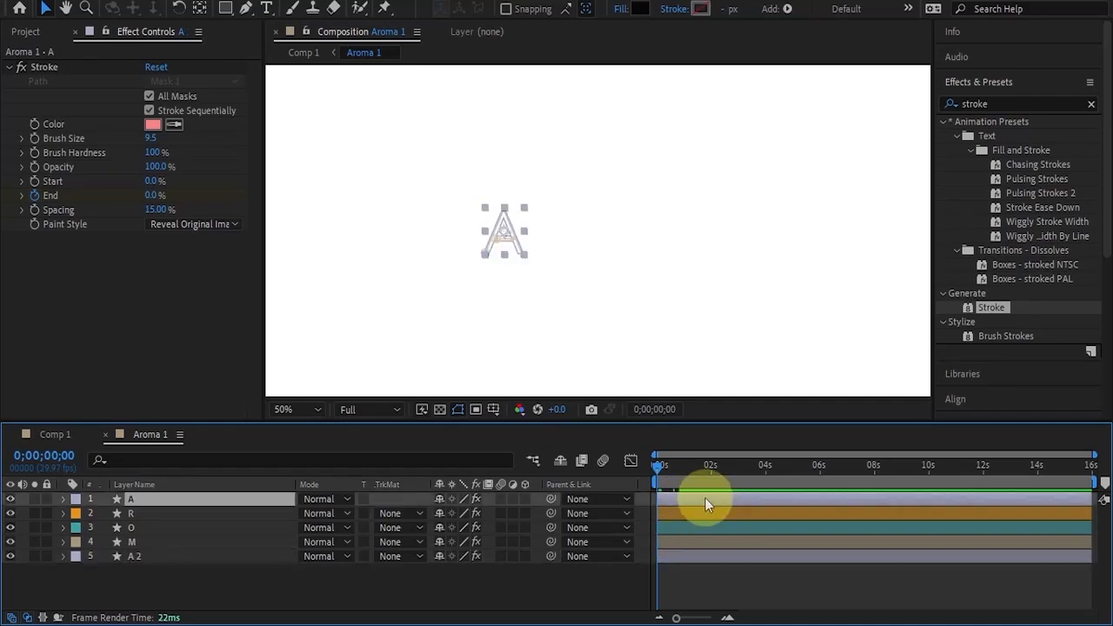
shift+click(682, 558)
click(826, 472)
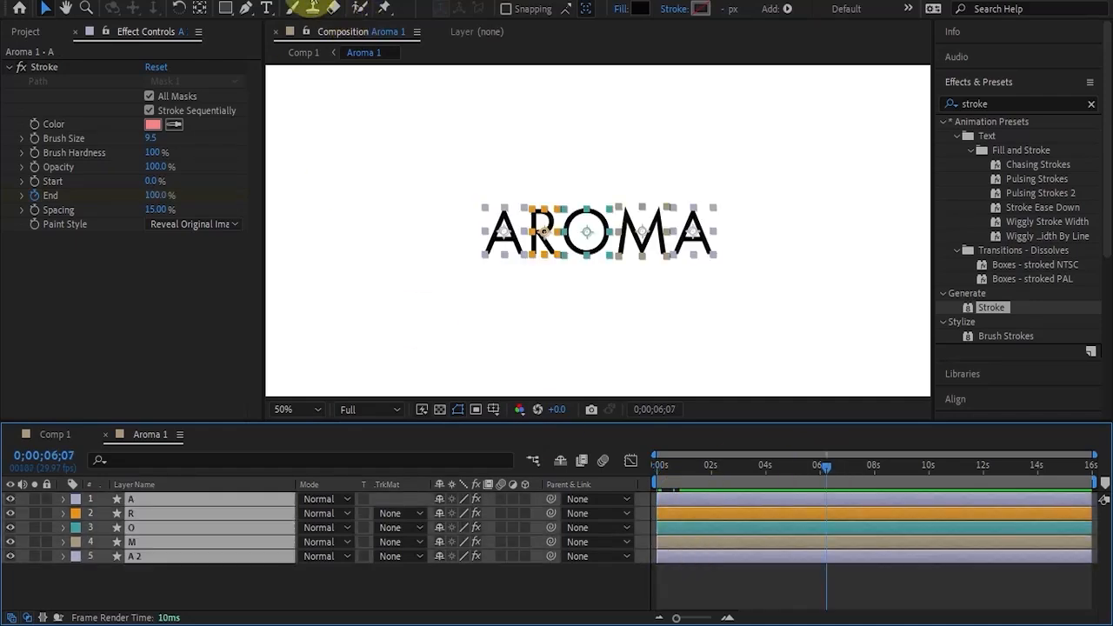
click(305, 1)
mouse_move(299, 617)
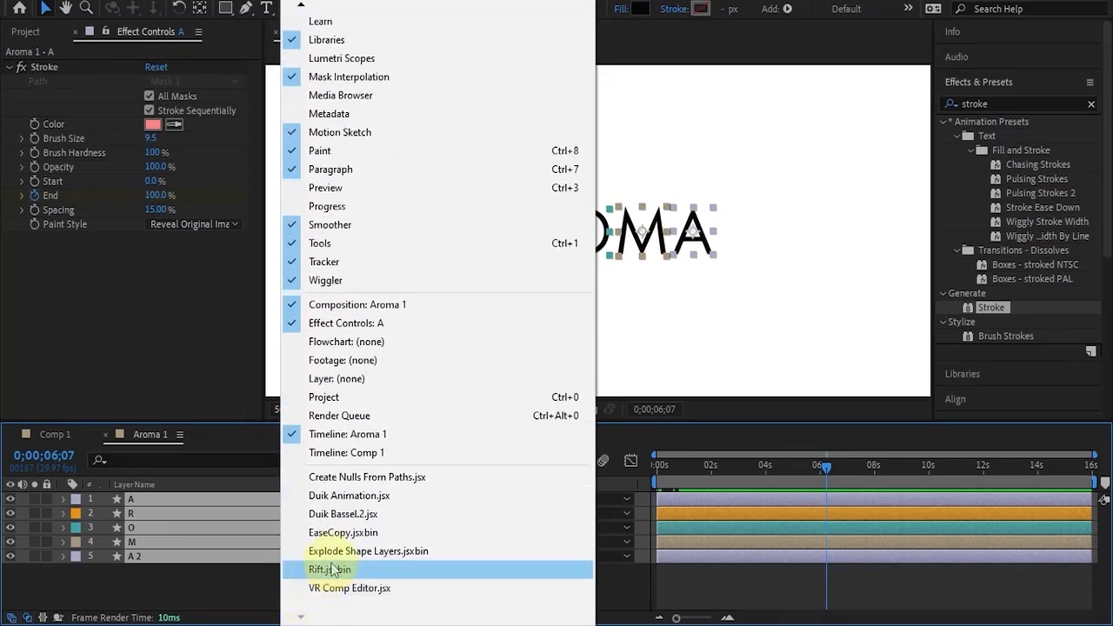
click(330, 565)
drag(305, 96, 1026, 82)
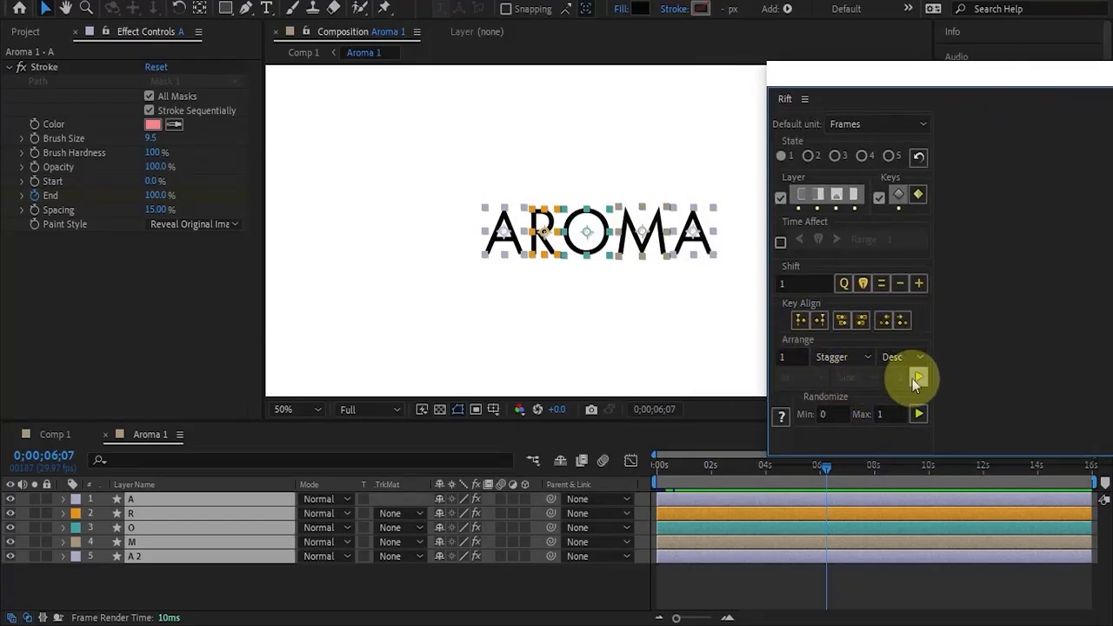
Apply Rift's Stagger of 1 frame in Desc order to the five letter layers repeatedly, and preview the reveal from 0;00;00;00.
click(912, 377)
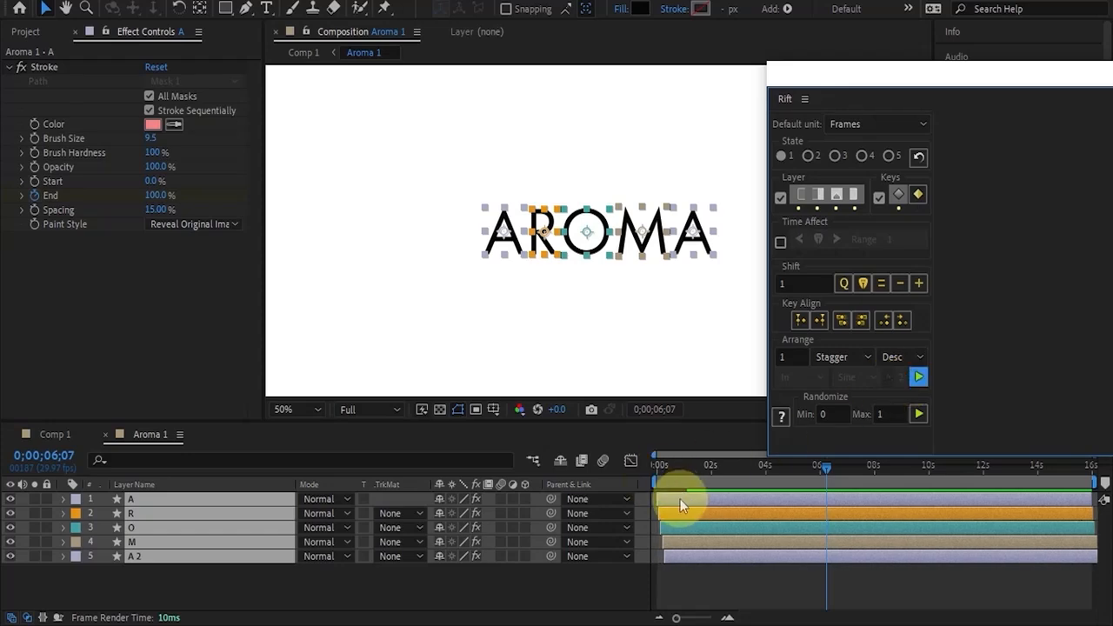
click(922, 379)
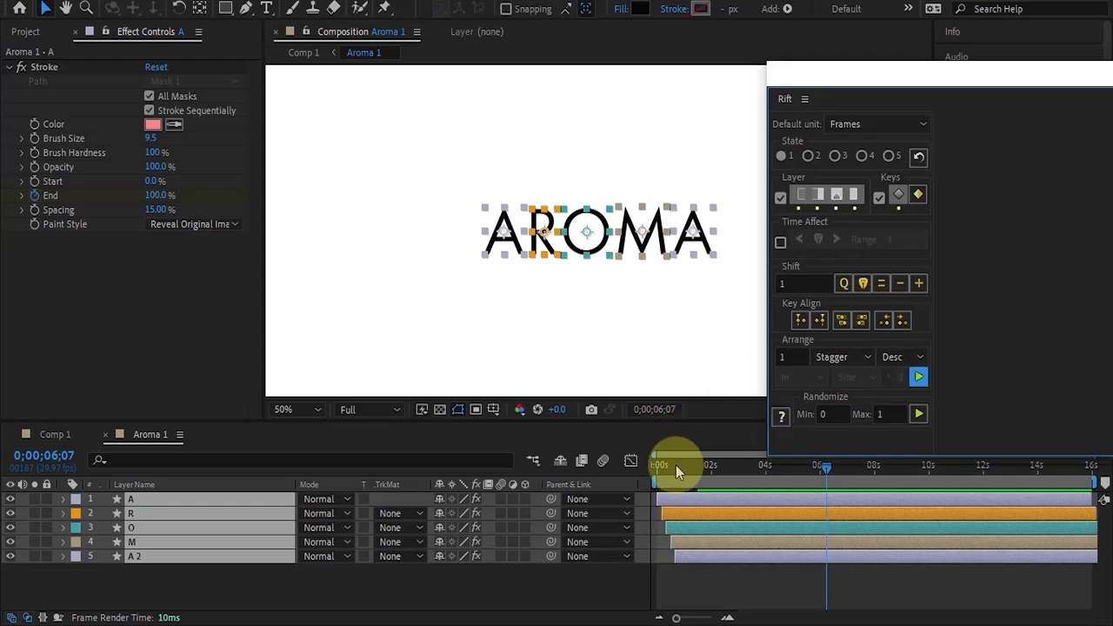
drag(675, 465, 614, 490)
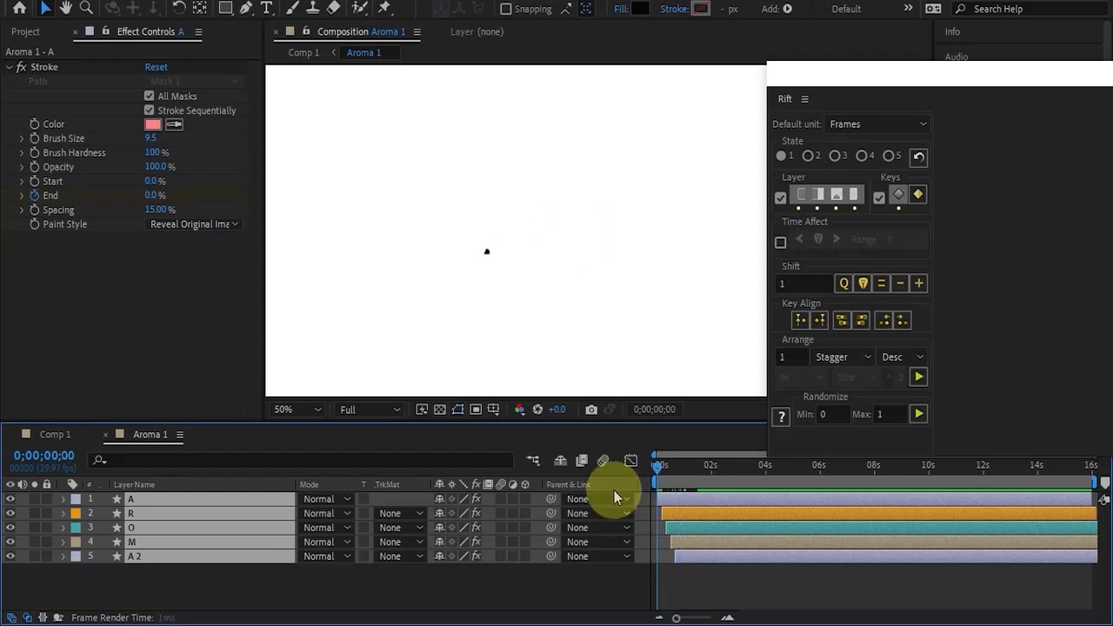
key(space)
key(space)
key(space)
mouse_move(677, 469)
mouse_down()
mouse_move(629, 475)
mouse_move(657, 465)
mouse_up()
key(space)
key(space)
key(space)
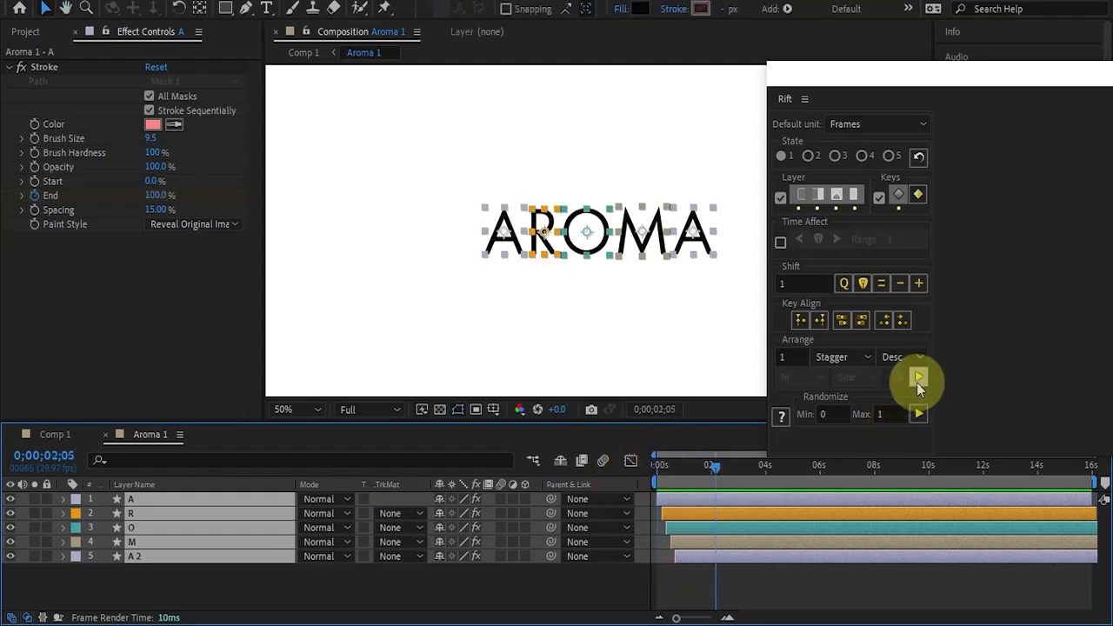
Increase the letter layers' stagger by one more frame and replay the reveal from the beginning.
click(918, 377)
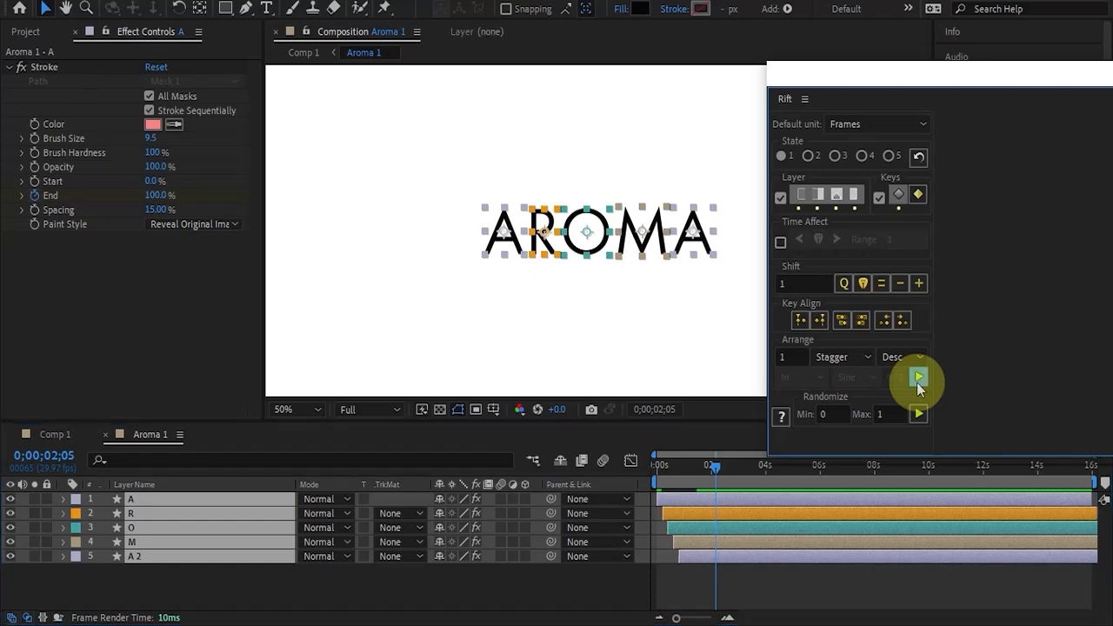
drag(713, 465, 610, 481)
key(space)
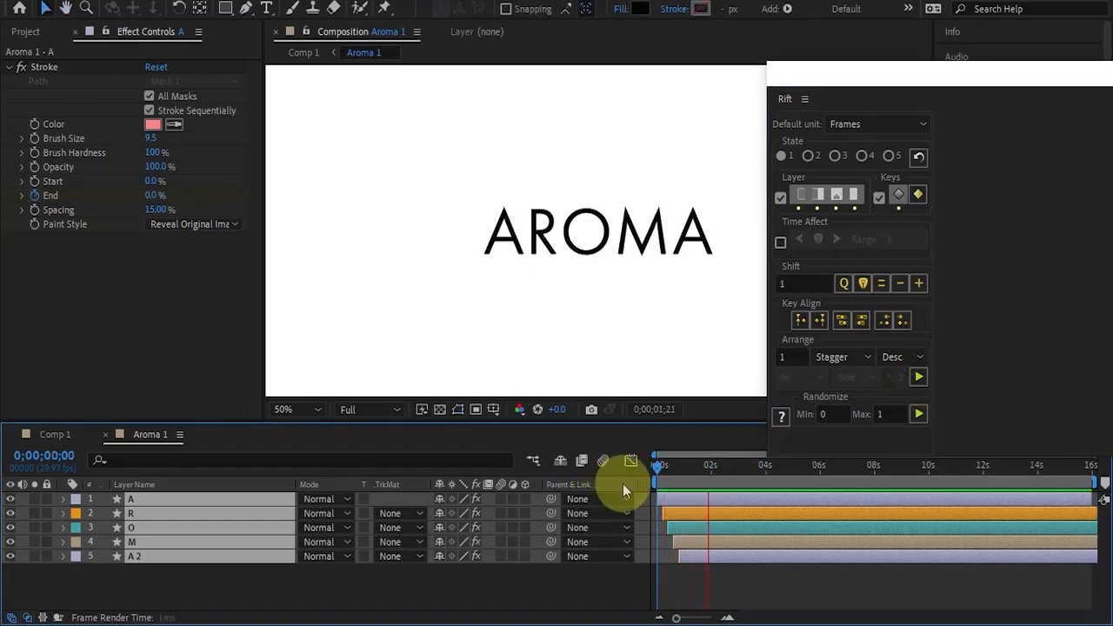
key(space)
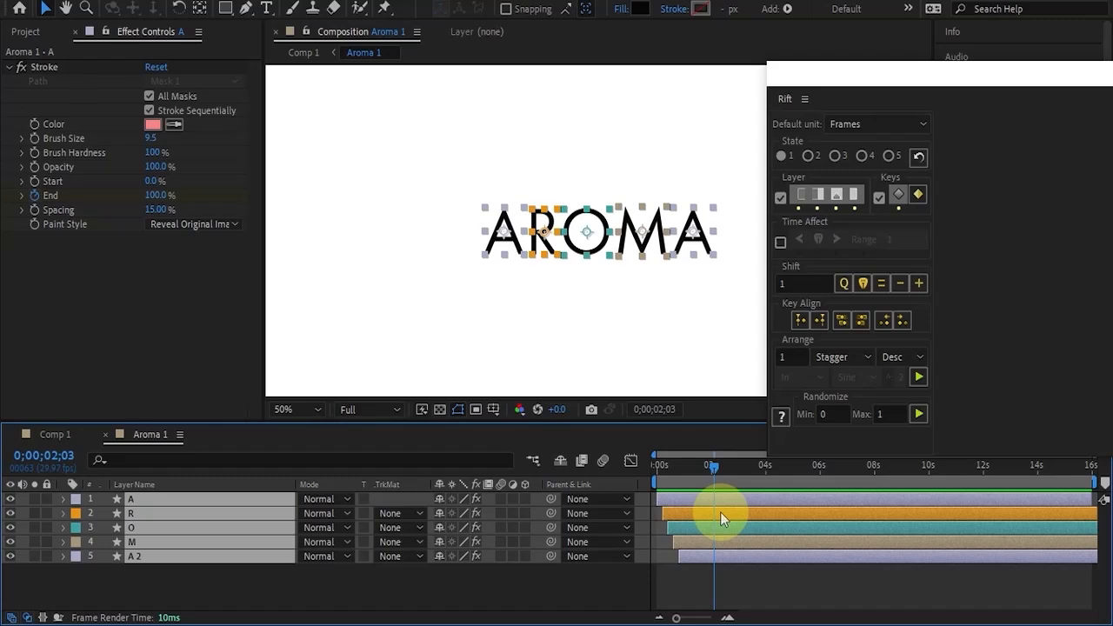
Close the Rift script panel, deselect the letter layers and return to 0;00;00;00.
drag(931, 75, 216, 100)
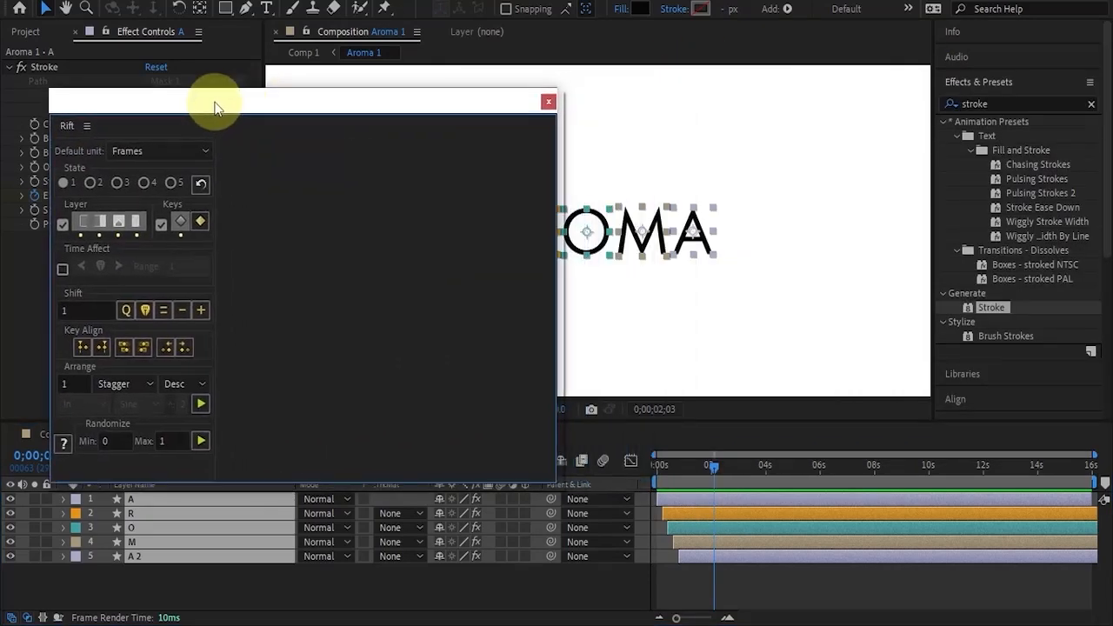
click(551, 102)
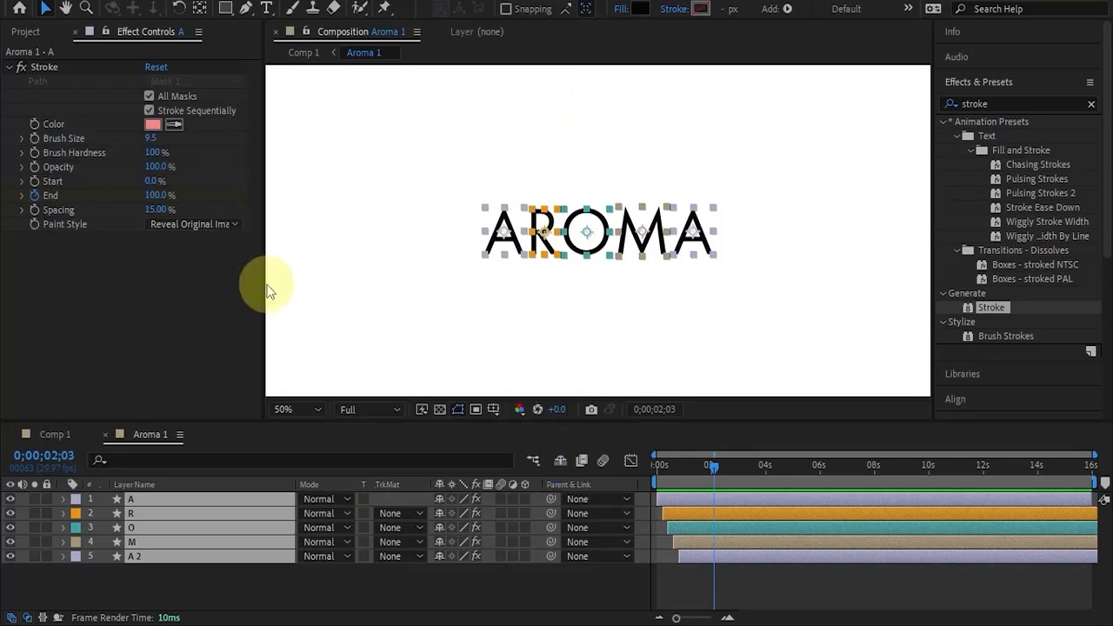
click(777, 605)
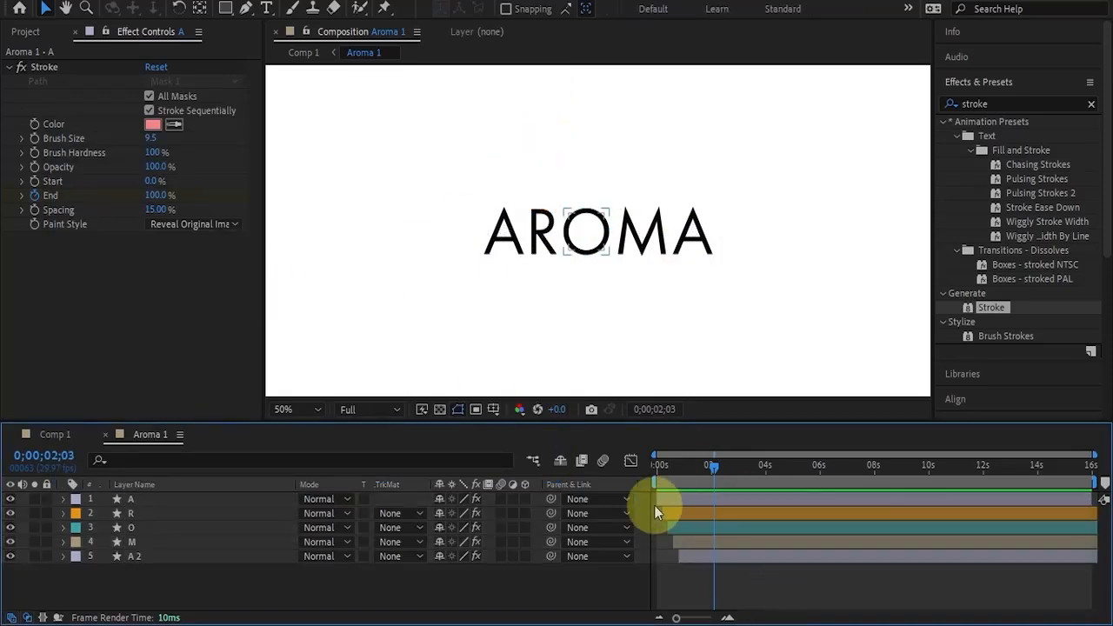
drag(671, 462, 631, 471)
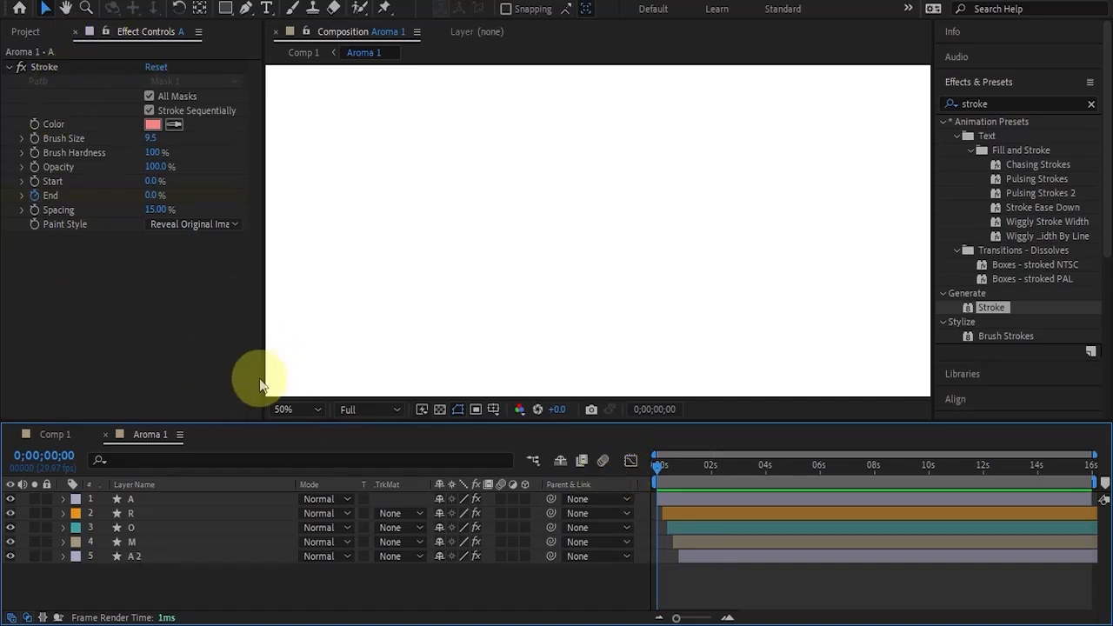
Open Comp 1, fit its whole frame in view and go to 0;00;00;19 in the AROMA reveal.
click(11, 33)
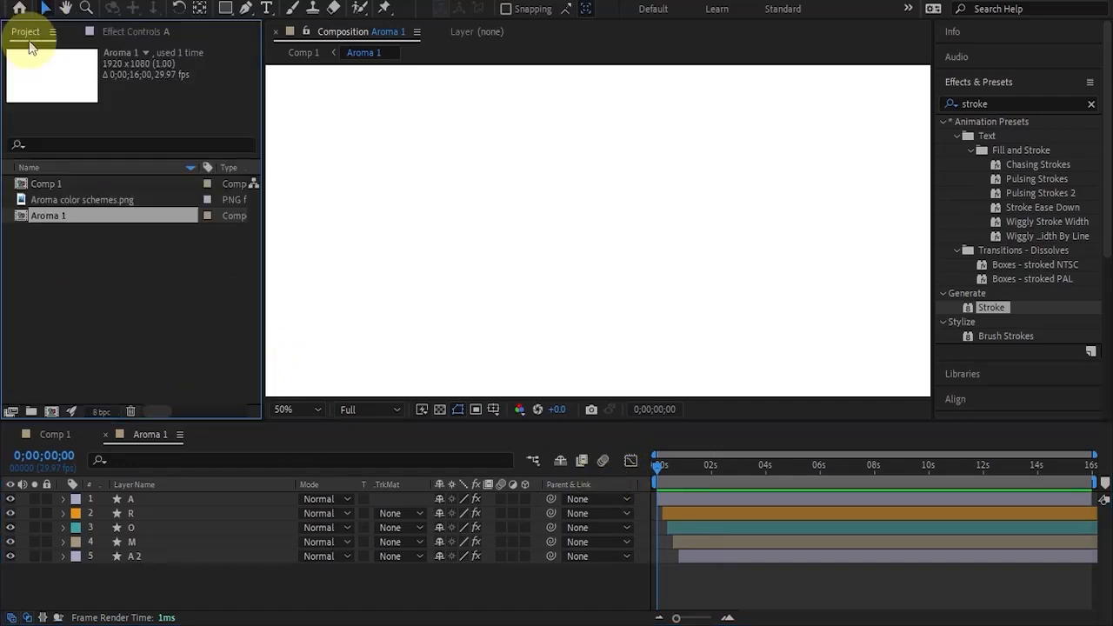
click(59, 186)
double_click(59, 186)
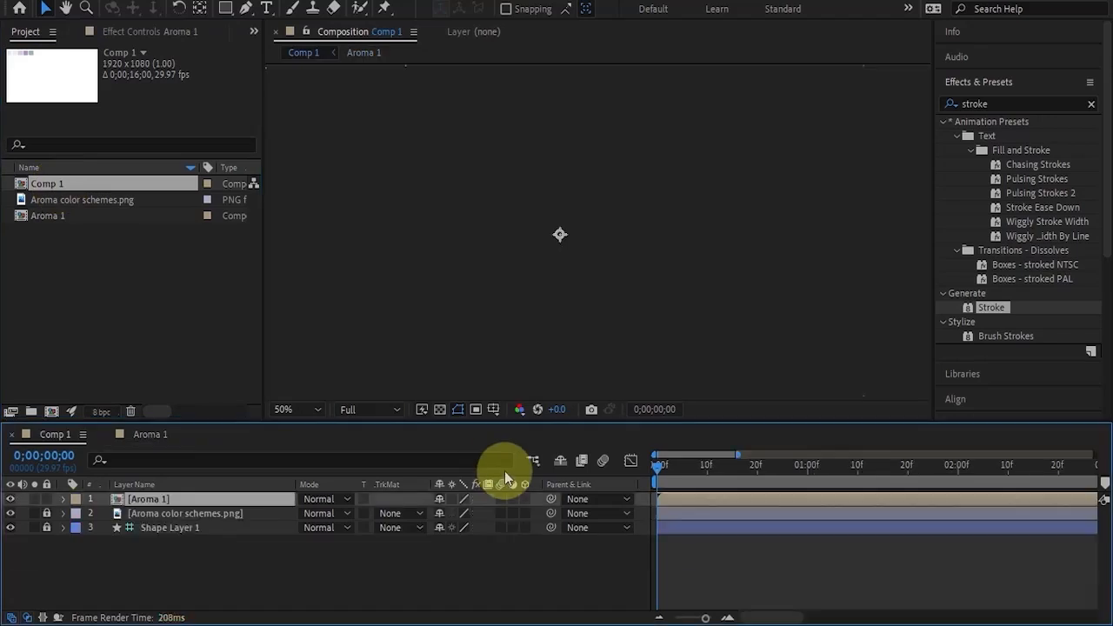
drag(687, 469, 653, 471)
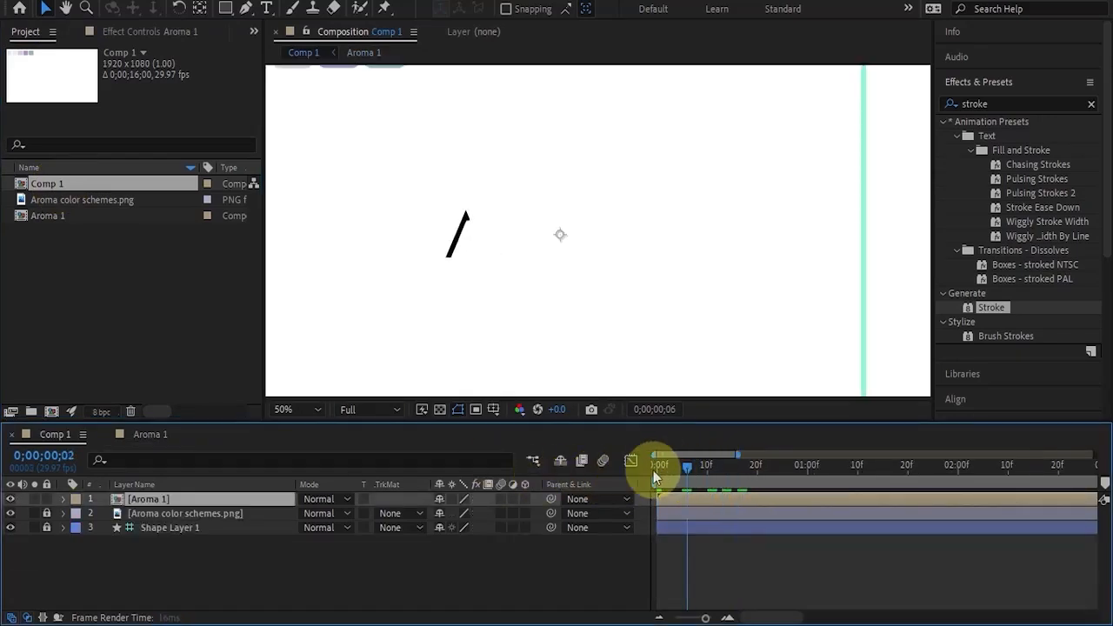
key(comma)
key(comma)
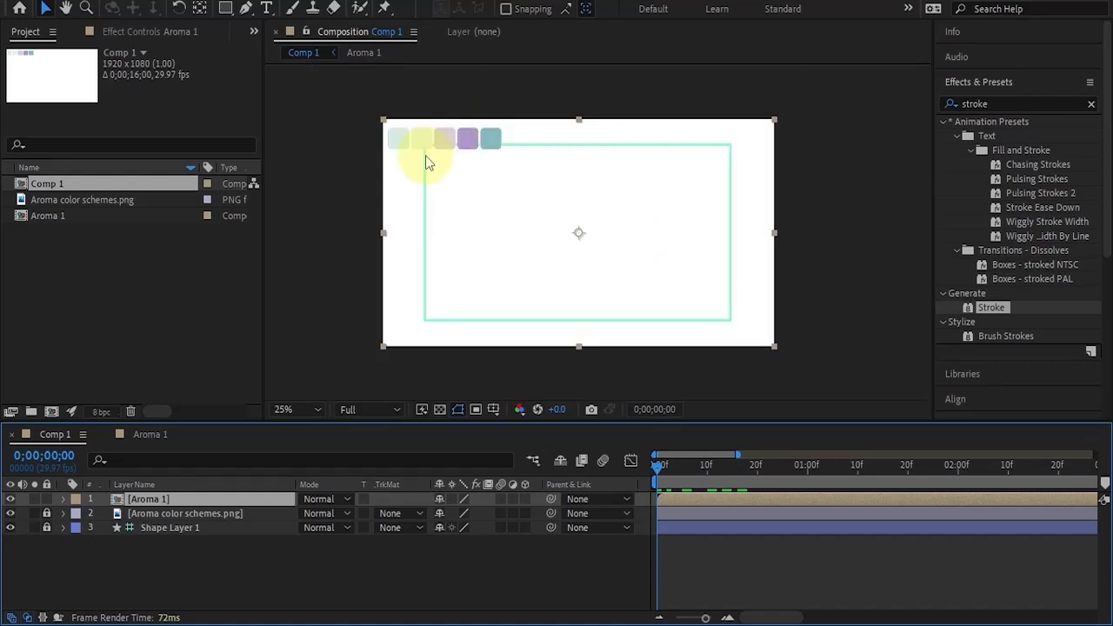
key(period)
key(comma)
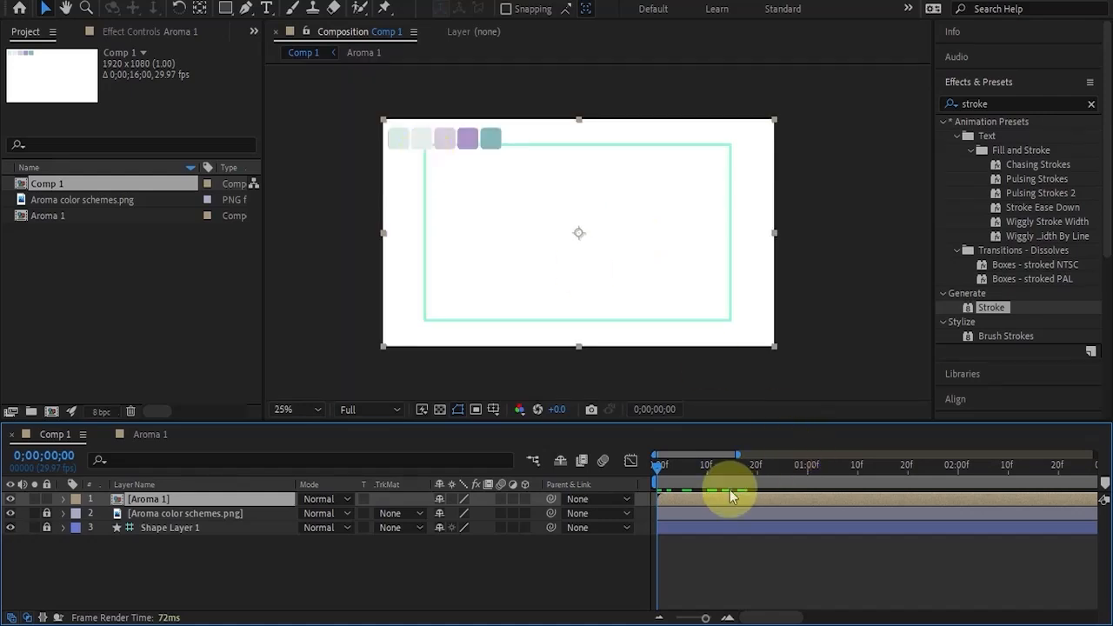
drag(733, 467, 754, 467)
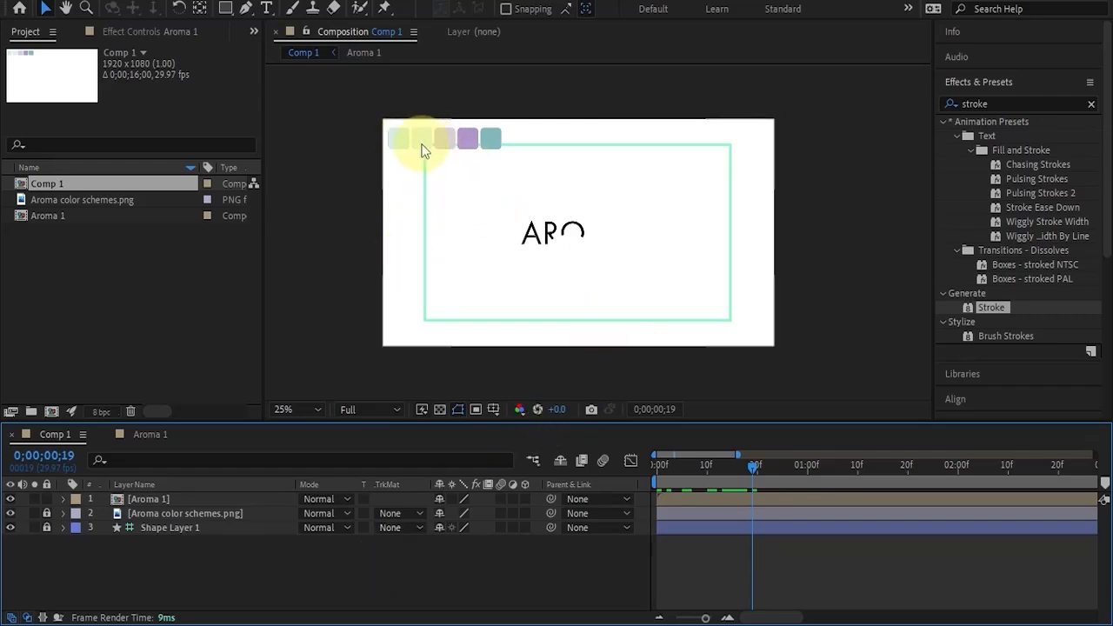
Create a 1920 x 1080 px solid in the pale cyan sampled from the second palette swatch, and lock it beneath all other layers.
click(143, 1)
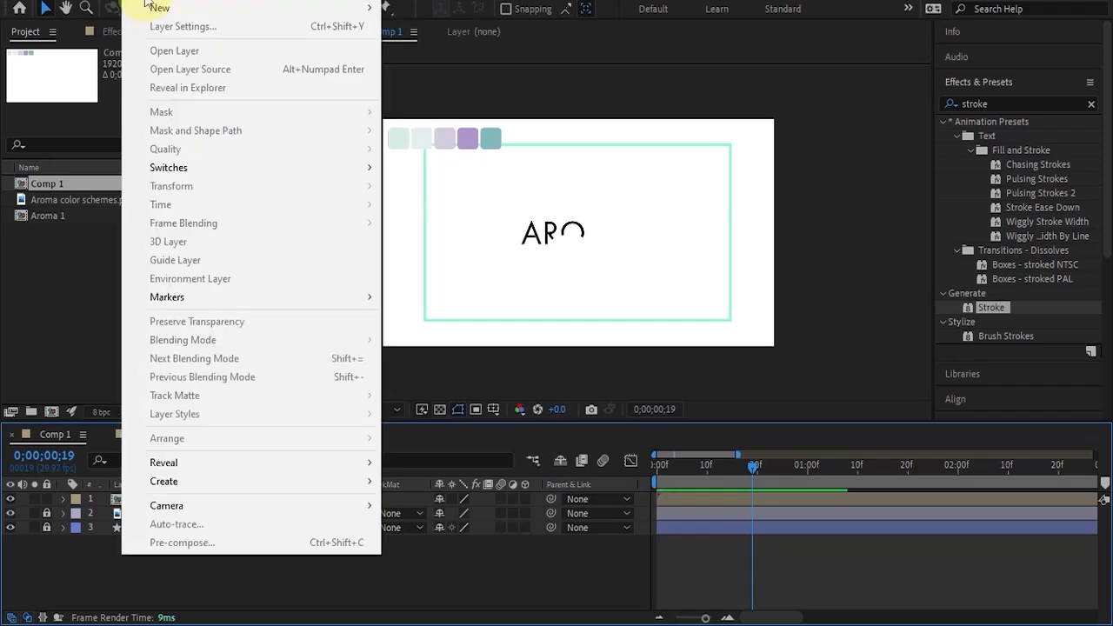
mouse_move(175, 13)
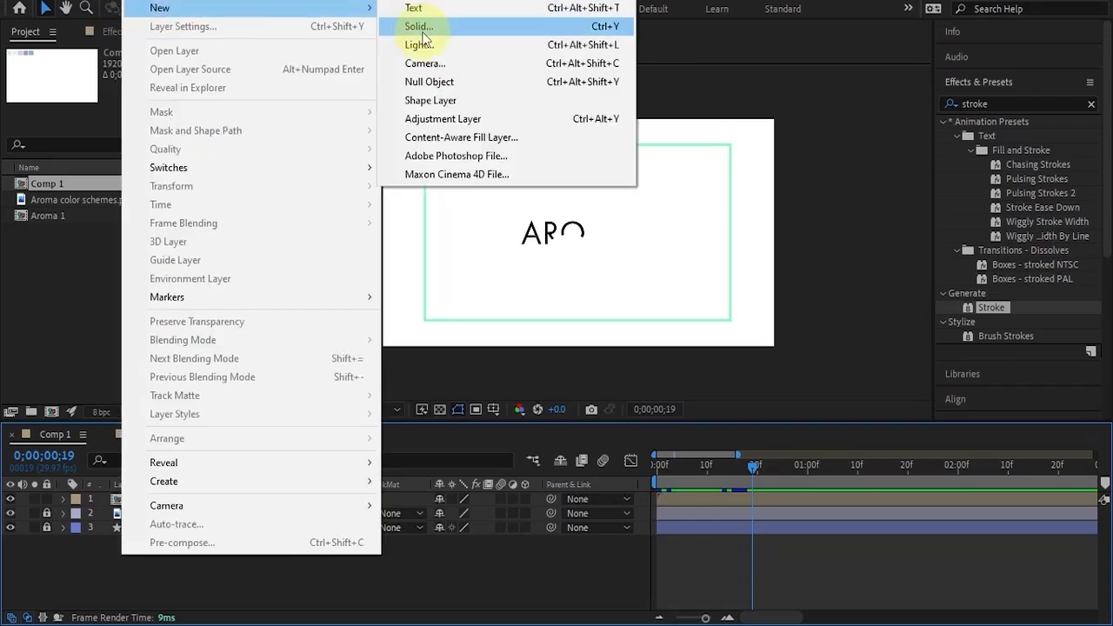
click(421, 29)
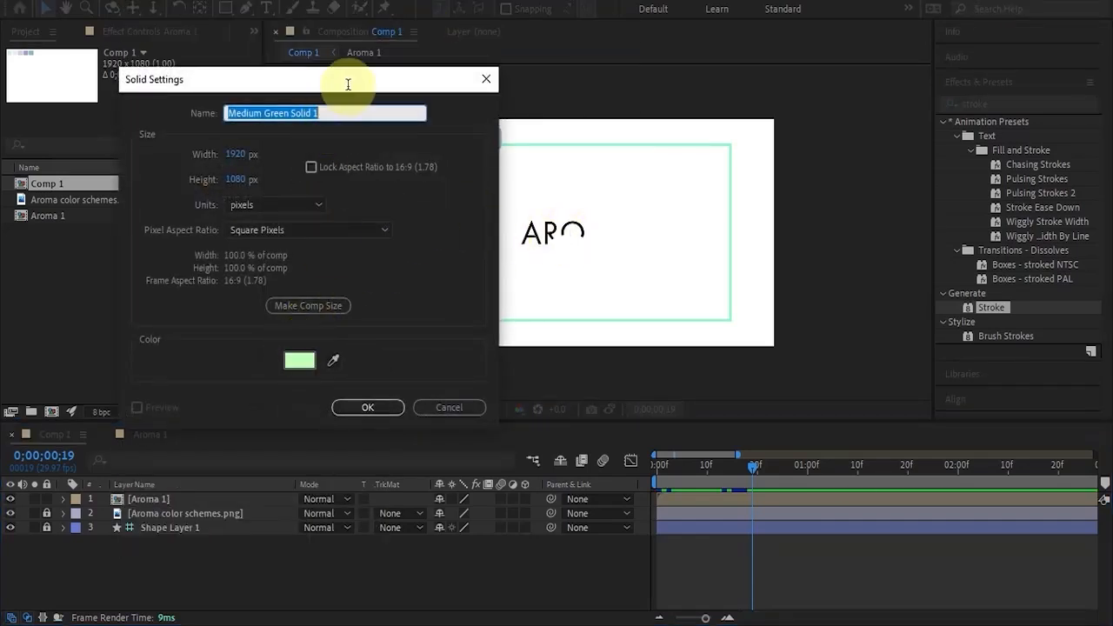
drag(348, 84, 837, 133)
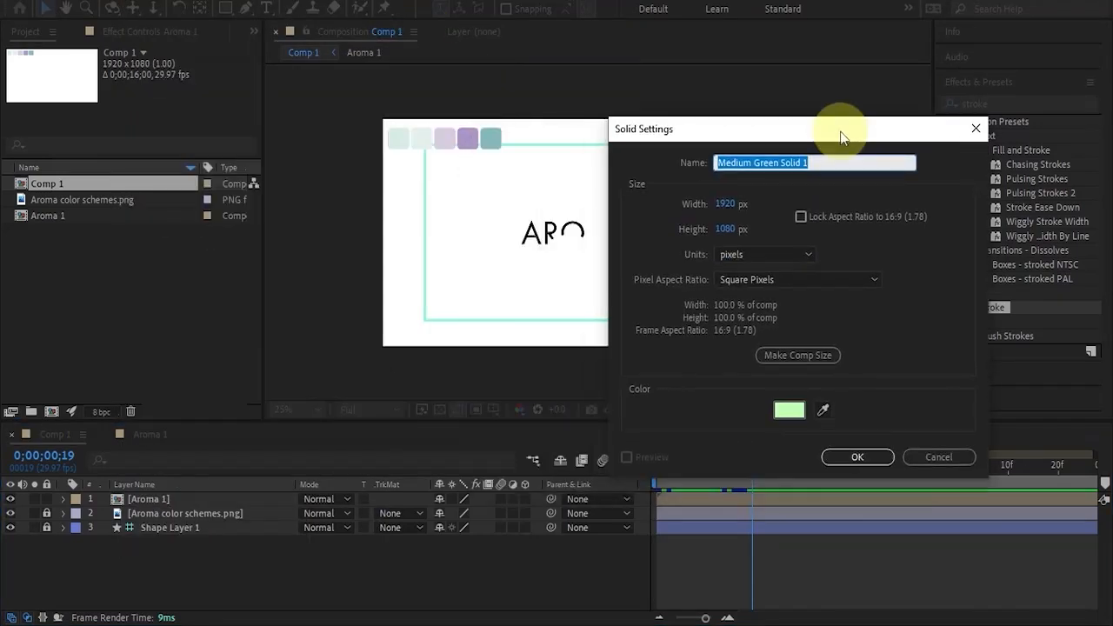
click(823, 414)
click(400, 135)
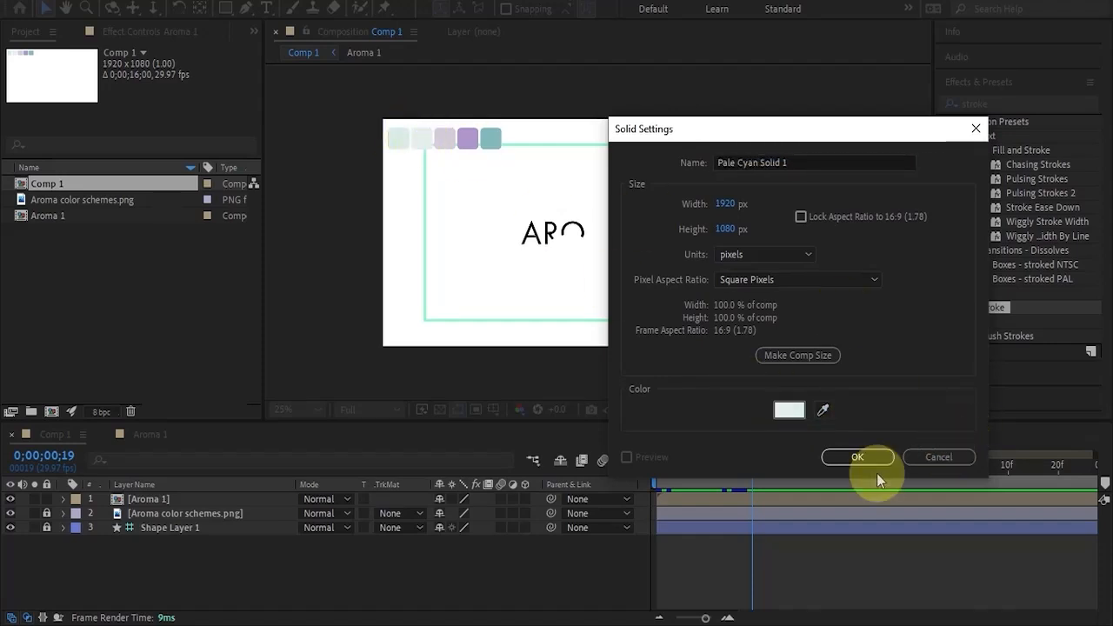
click(835, 459)
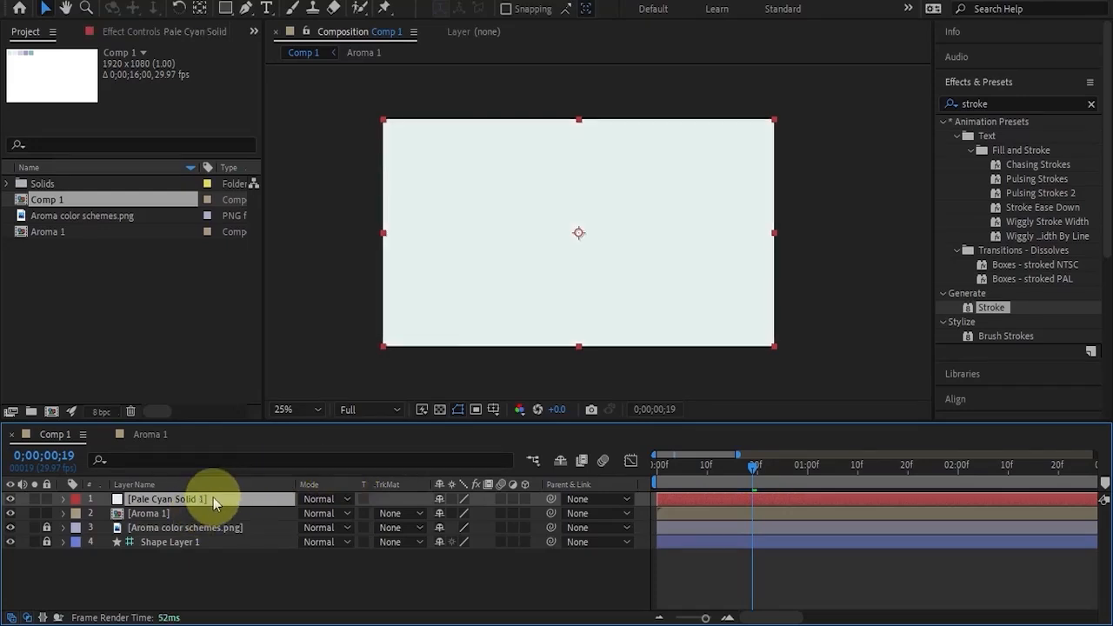
drag(213, 498, 219, 545)
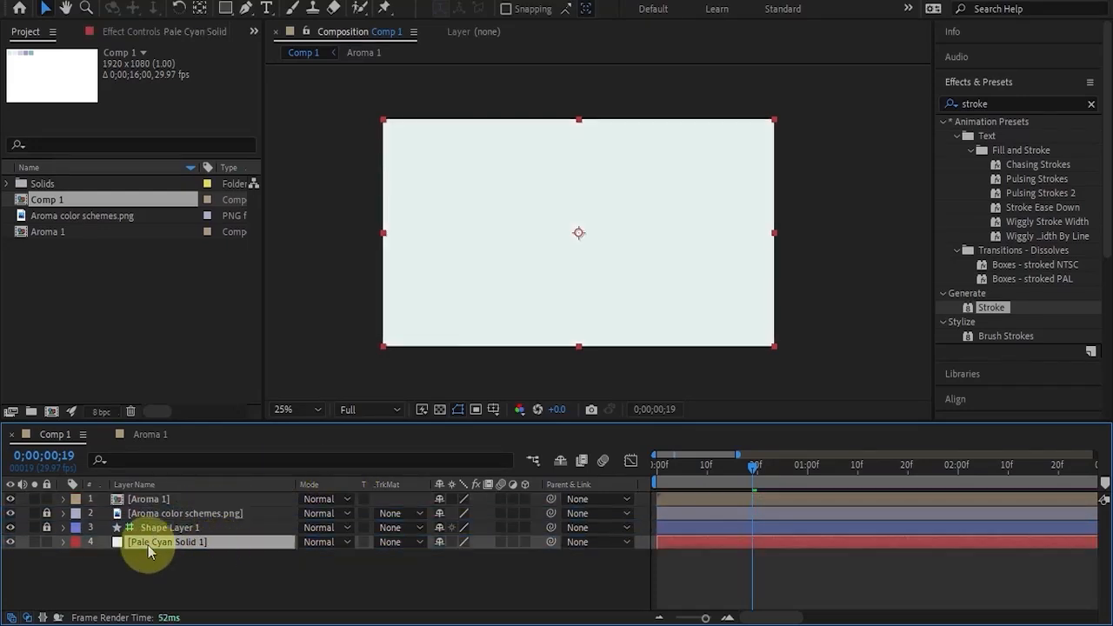
click(47, 542)
Duplicate the Aroma 1 layer in Comp 1 and rename the upper copy Aroma 2.
click(679, 498)
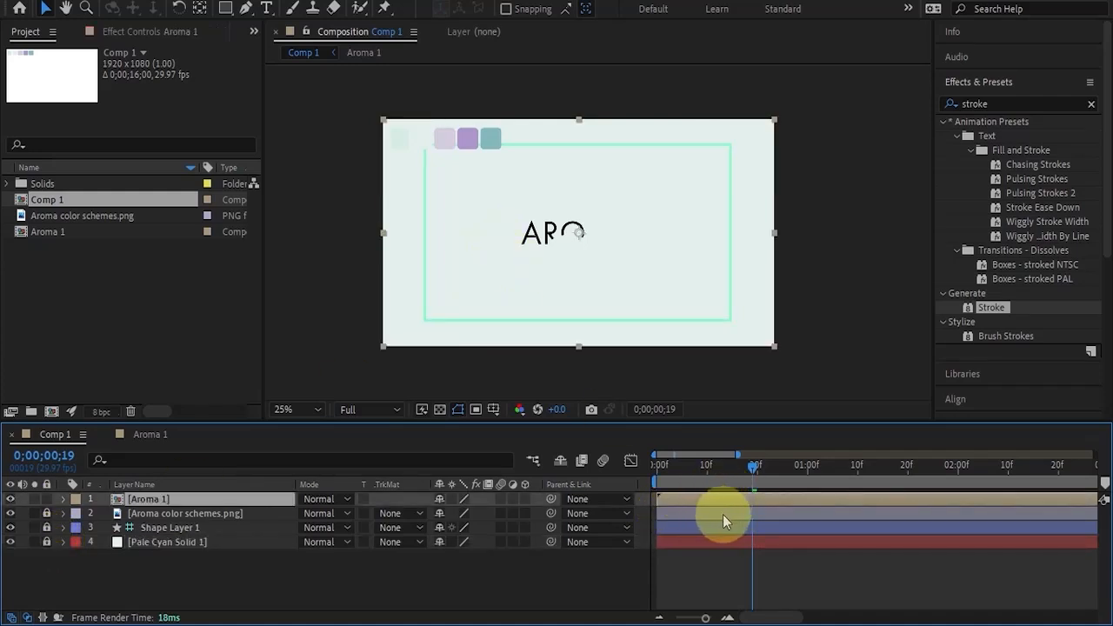
key(ctrl+d)
key(Home)
right_click(169, 501)
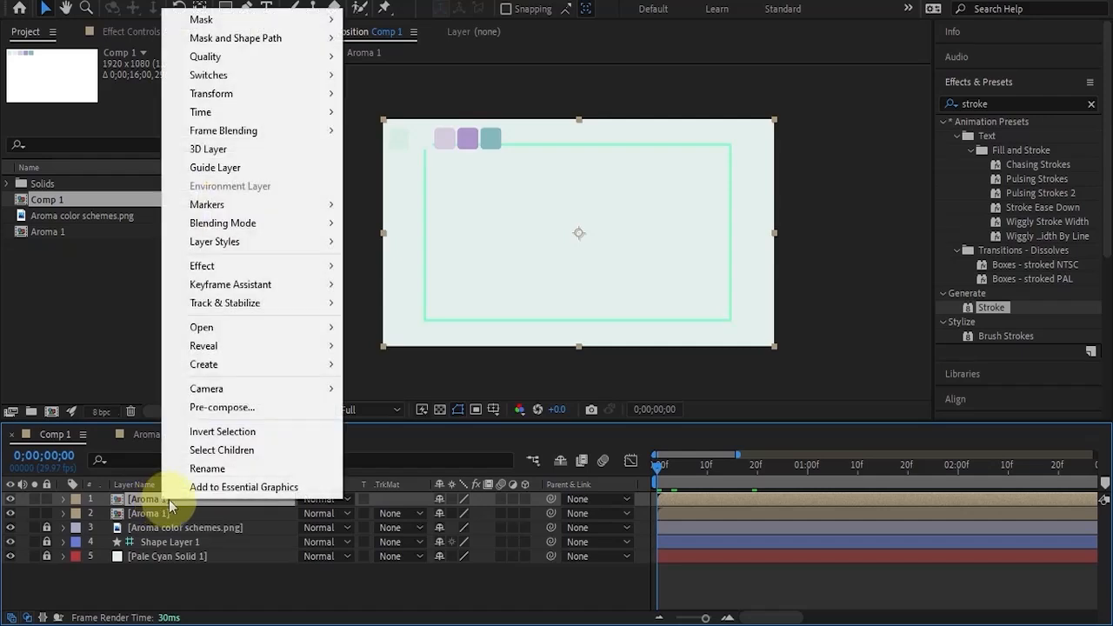
click(174, 468)
click(167, 498)
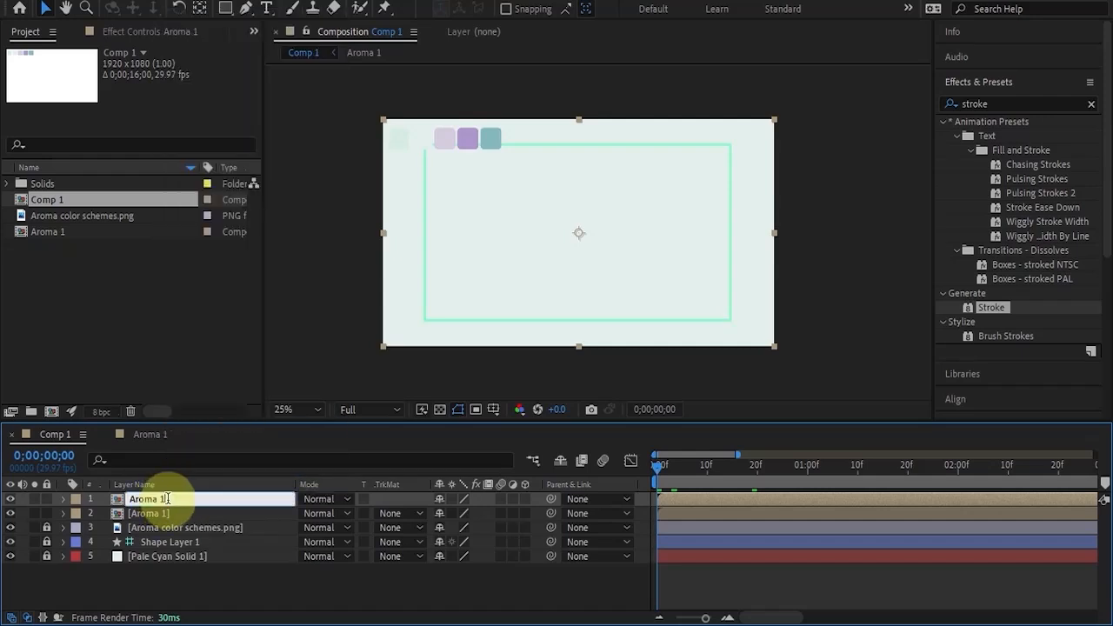
key(BackSpace)
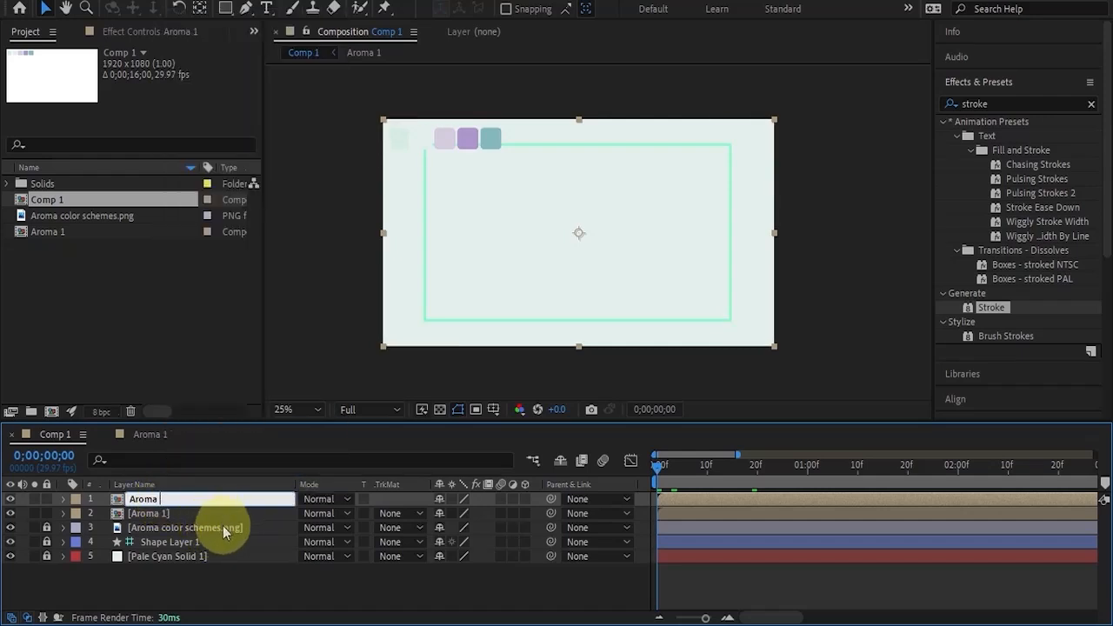
text(2)
key(Return)
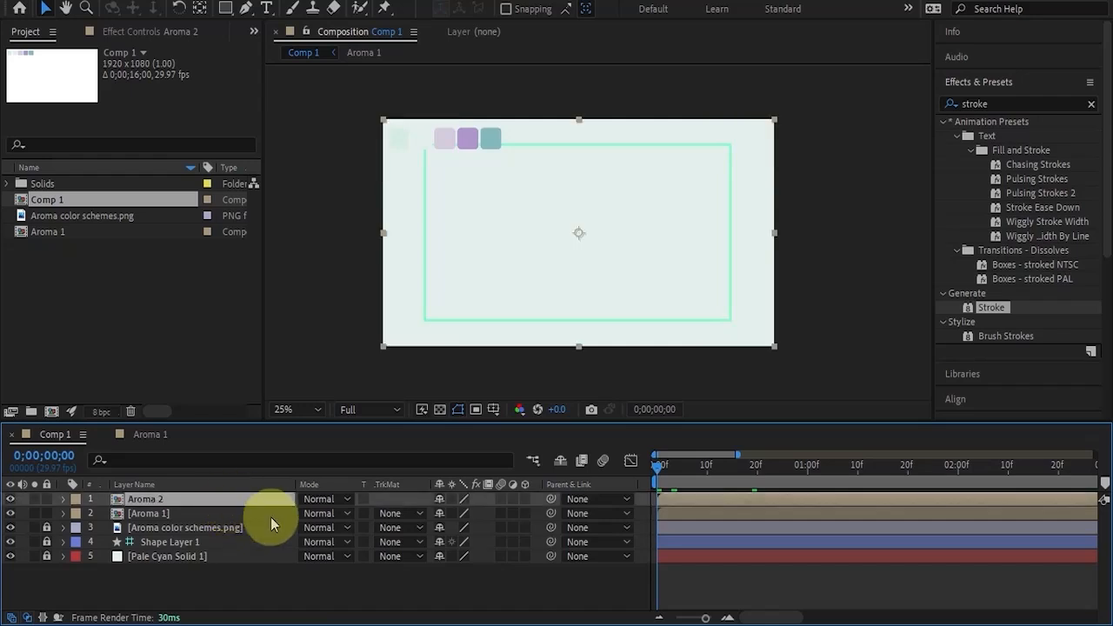
Shift the Aroma 2 layer in time so that it starts at frame 5.
scroll(711, 474, up, 3)
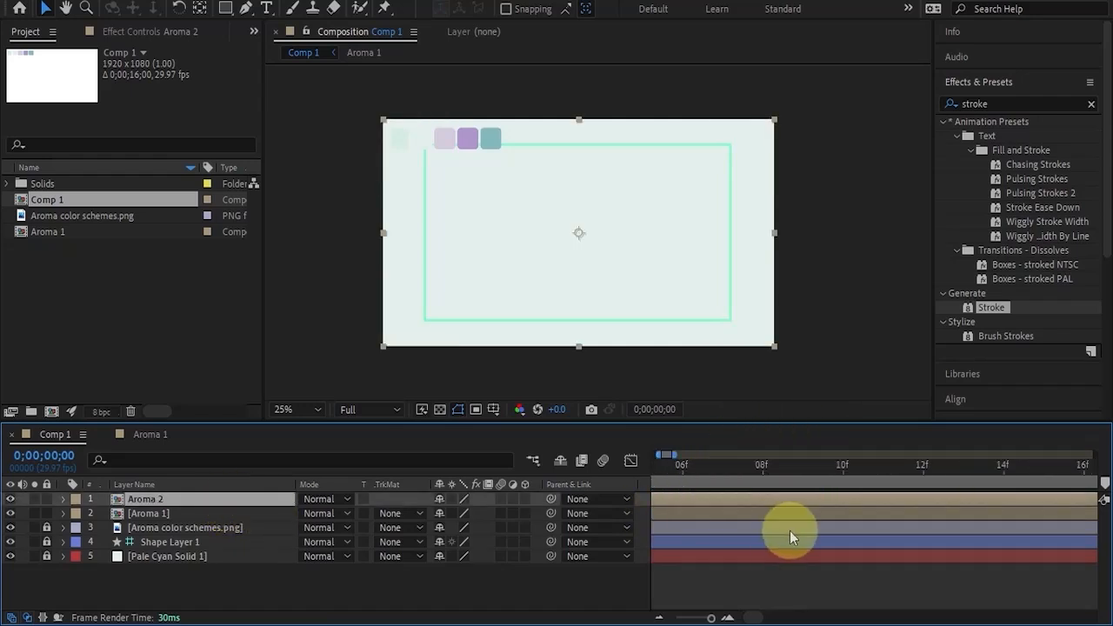
scroll(789, 530, down, 1)
drag(757, 618, 726, 618)
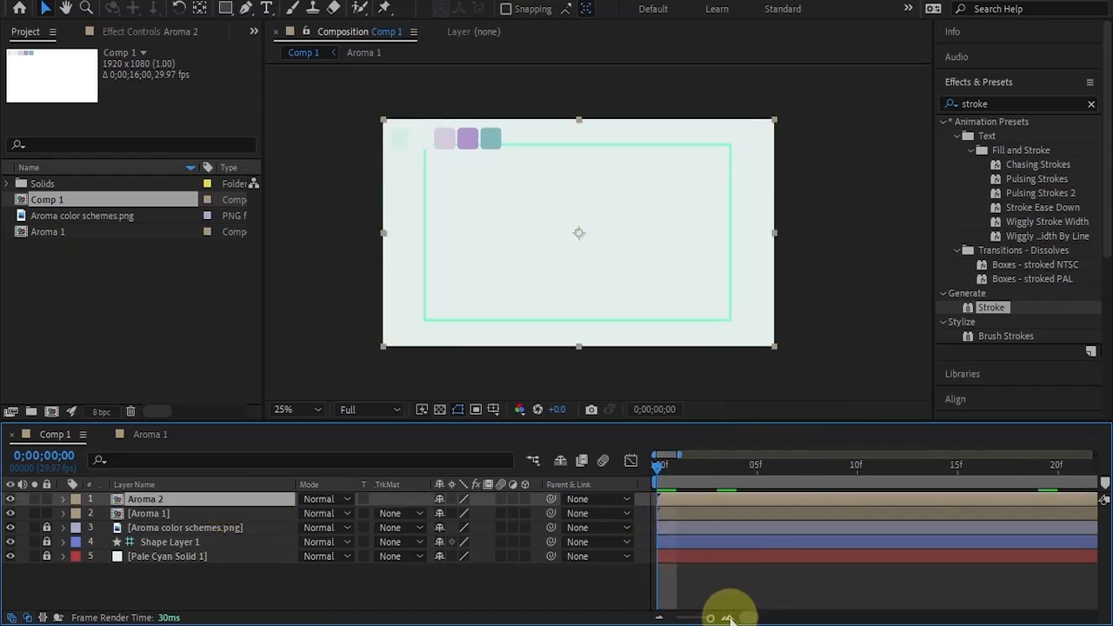
drag(680, 497, 765, 494)
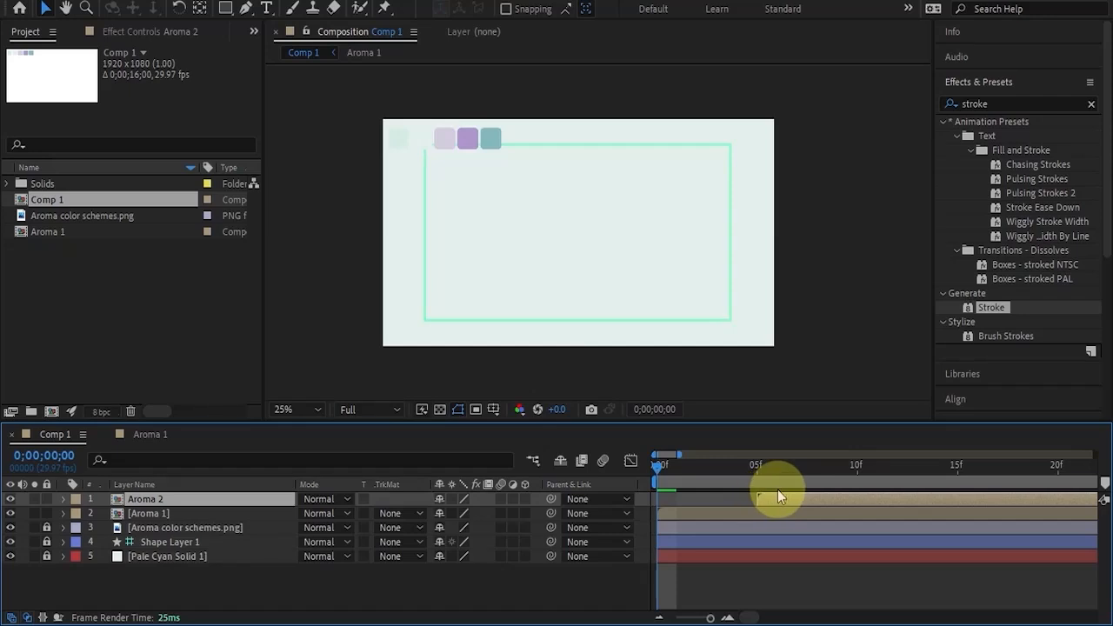
Apply the Fill effect to the Aroma 1 layer and sample its color from the teal palette swatch.
click(716, 512)
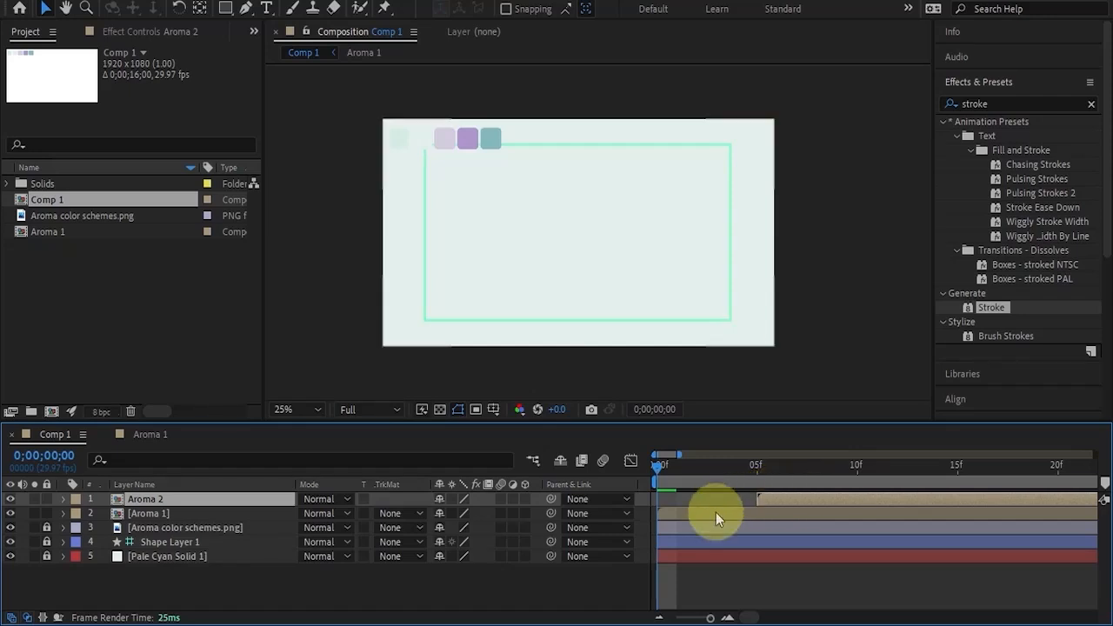
mouse_move(657, 470)
mouse_down()
mouse_move(756, 486)
mouse_move(736, 484)
mouse_up()
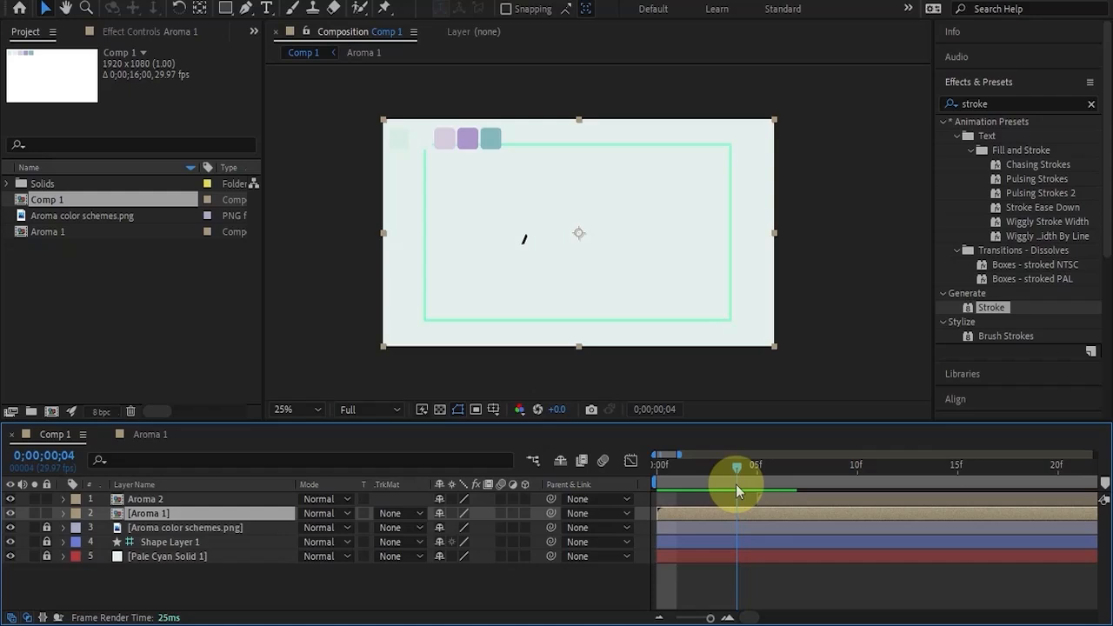
double_click(1000, 104)
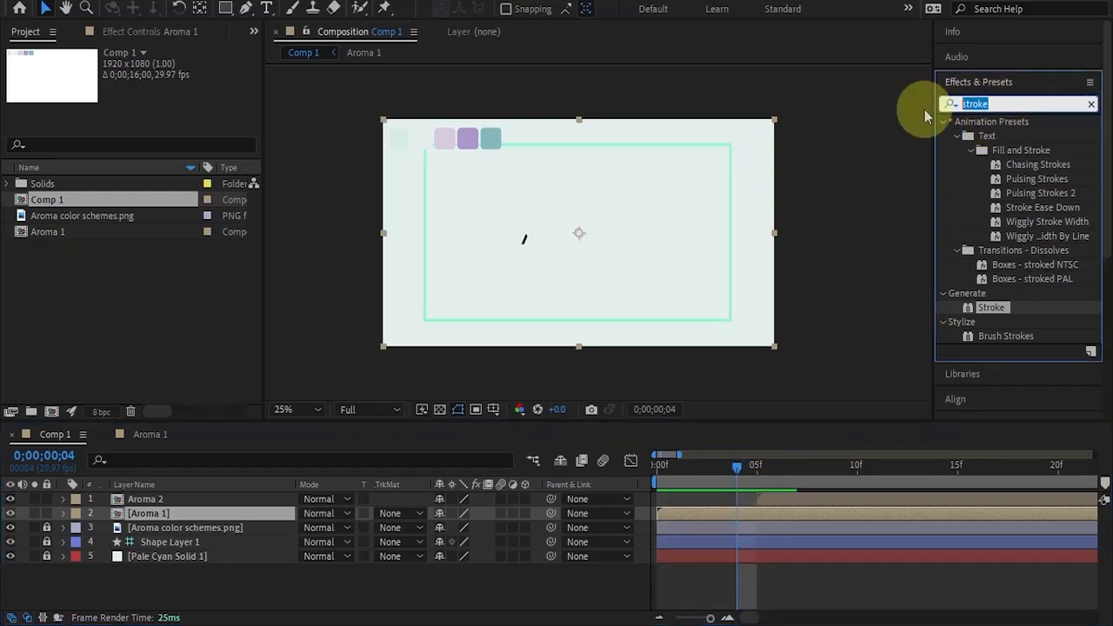
text(fill)
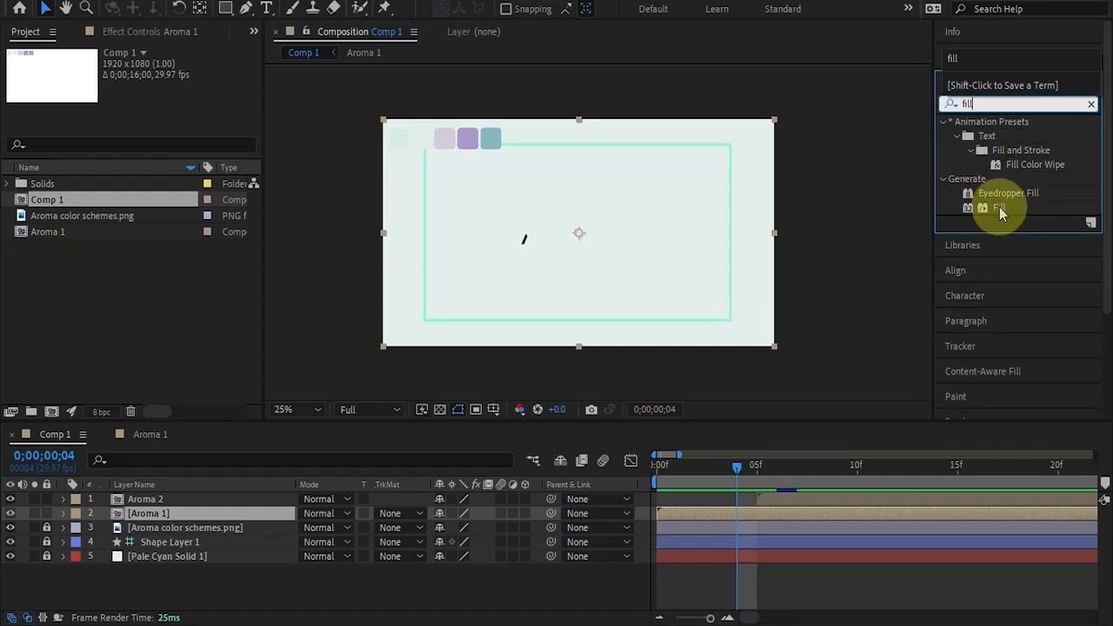
drag(1000, 208, 691, 511)
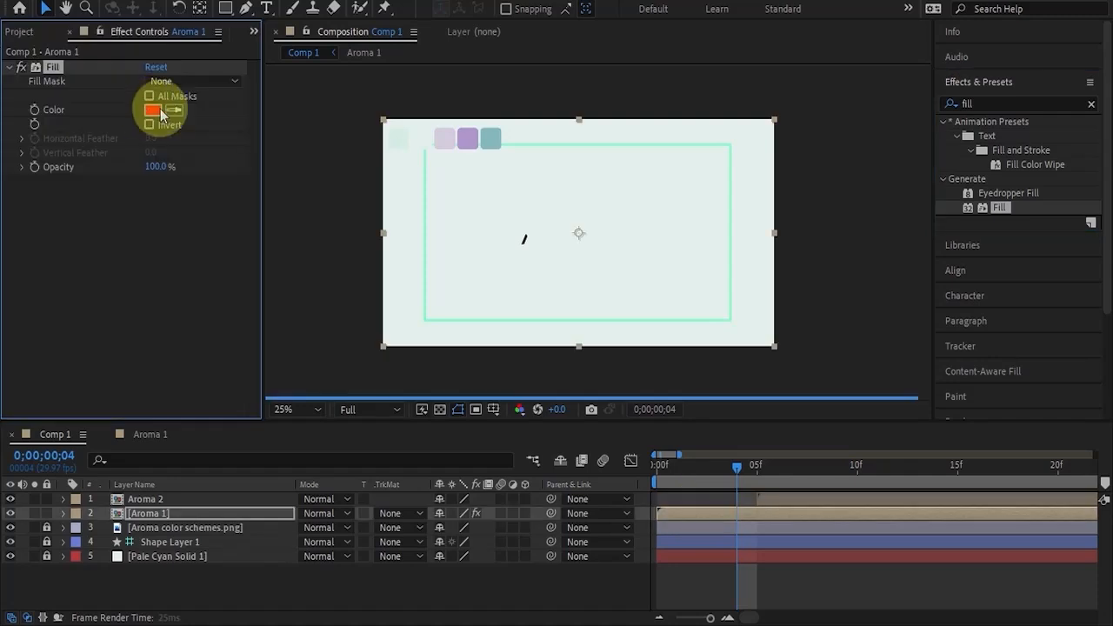
click(175, 111)
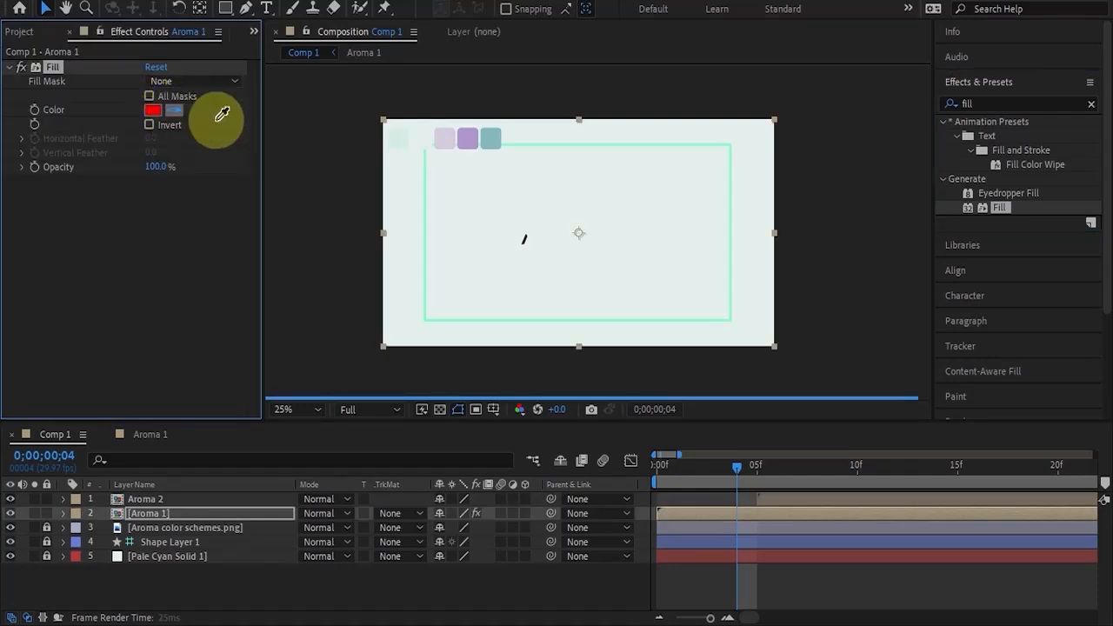
click(494, 147)
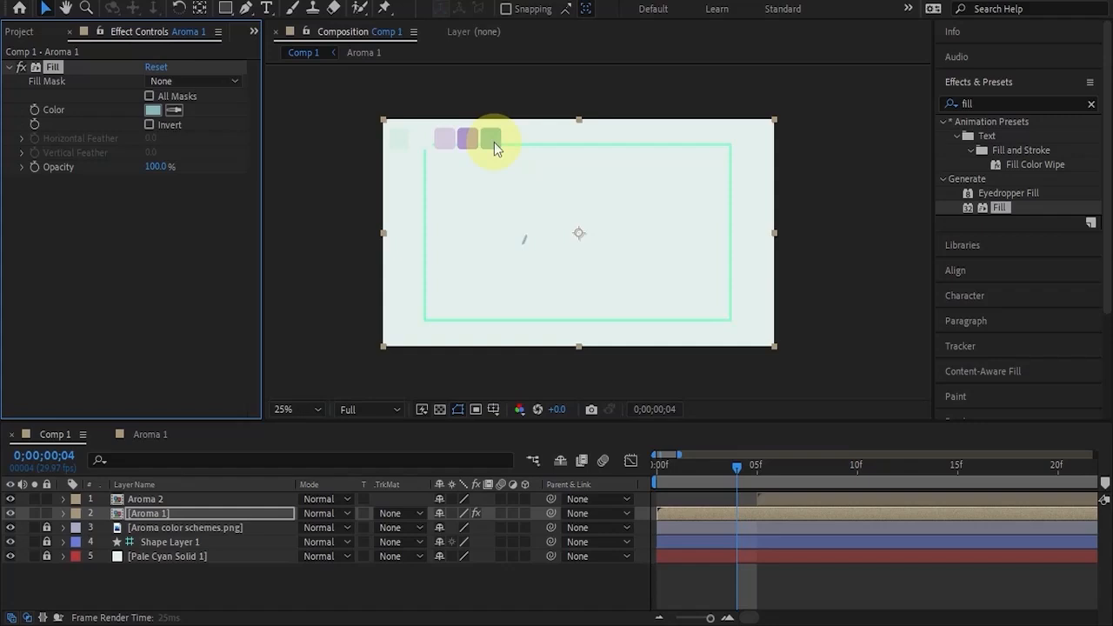
Preview the recolored Aroma 1 reveal with Aroma 2 temporarily hidden, stopping at frame 5 and showing Aroma 2 again.
drag(740, 467, 693, 468)
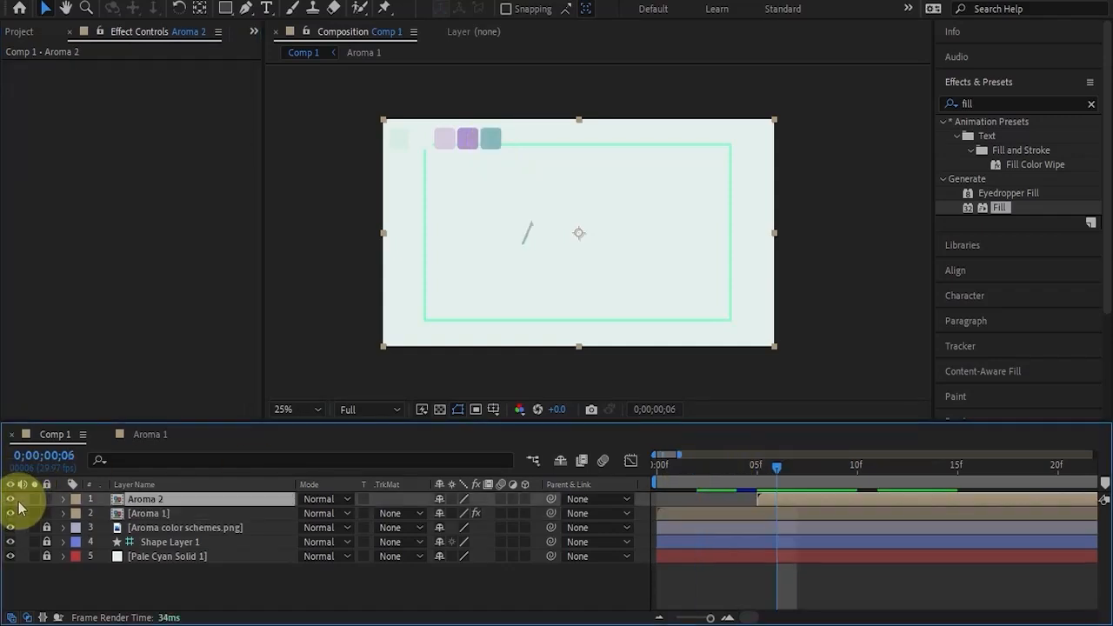
click(10, 499)
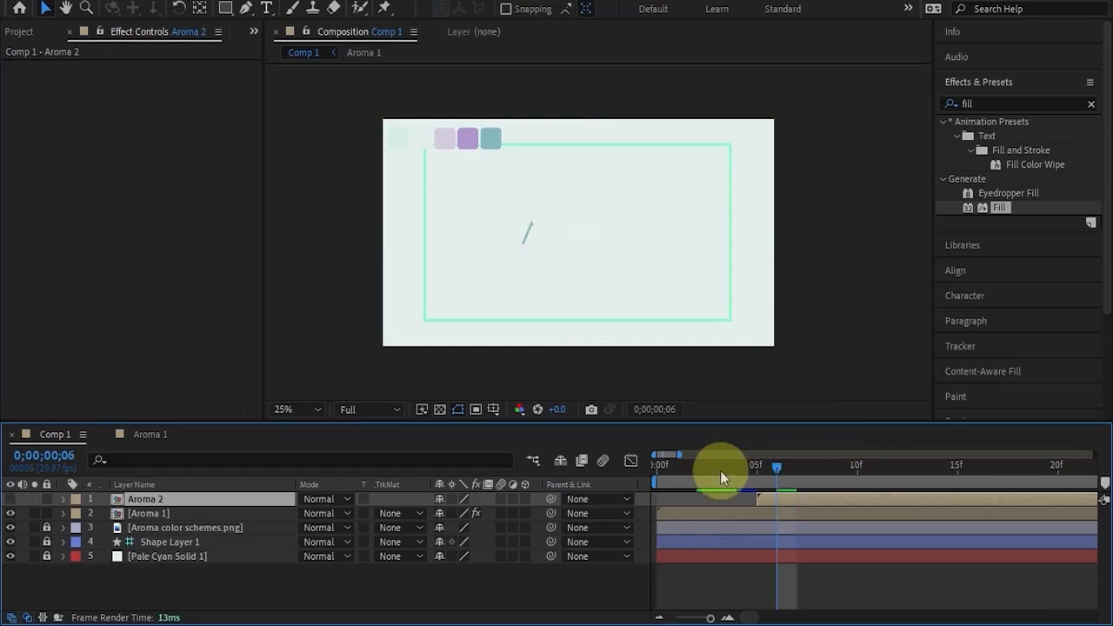
mouse_move(720, 470)
mouse_down()
mouse_move(808, 487)
mouse_move(979, 484)
mouse_move(690, 482)
mouse_move(773, 492)
mouse_up()
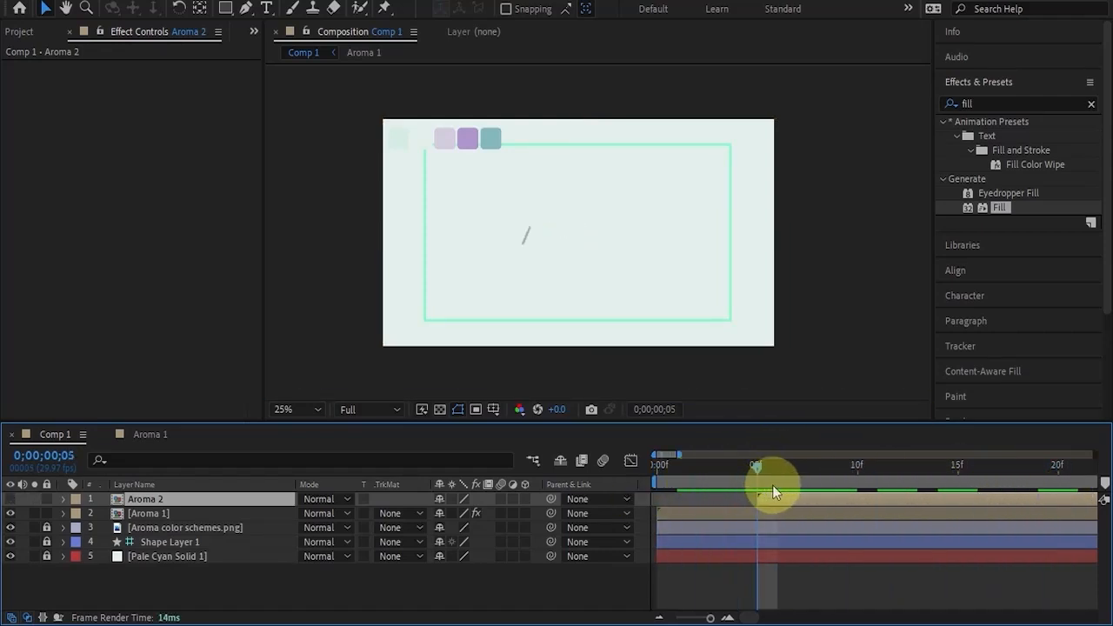
click(10, 501)
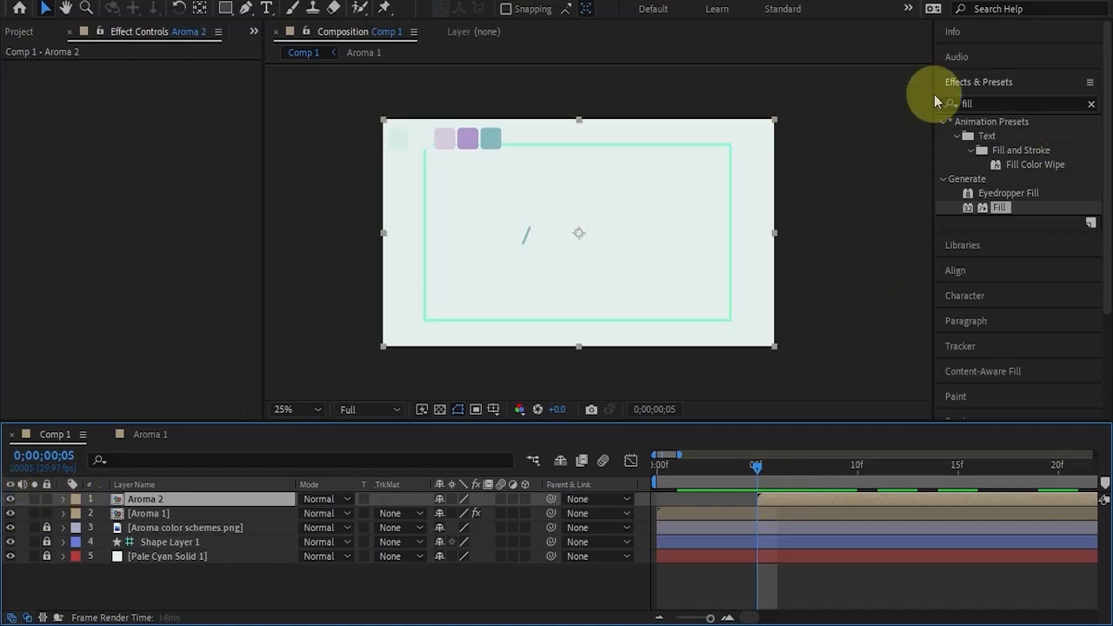
Apply the Fill effect to the Aroma 2 layer and sample its color from the purple palette swatch.
drag(996, 213, 803, 498)
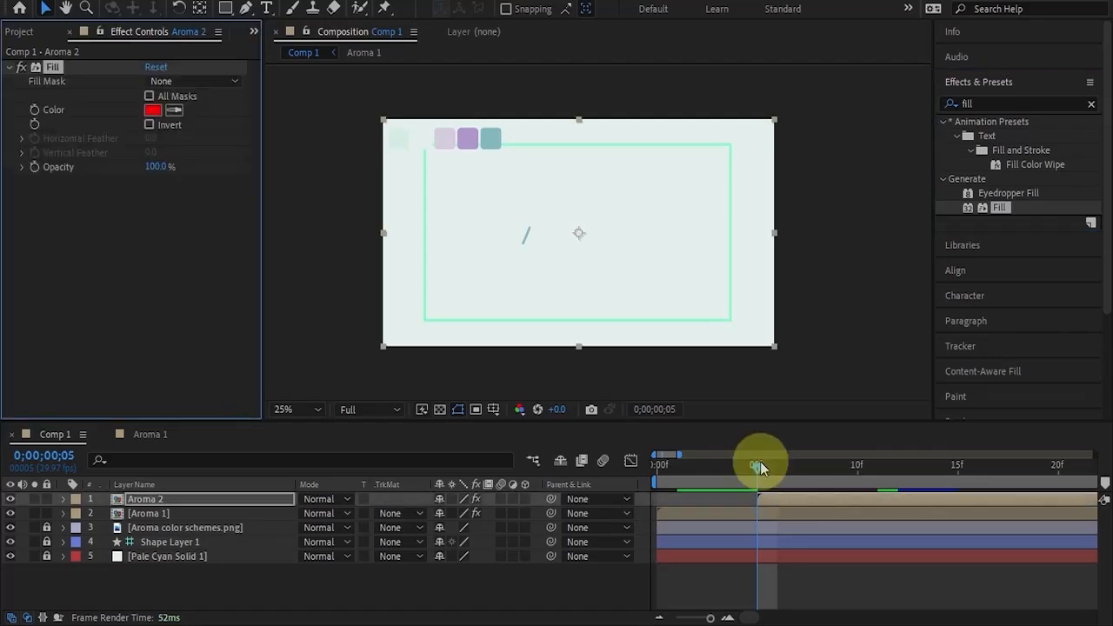
click(174, 110)
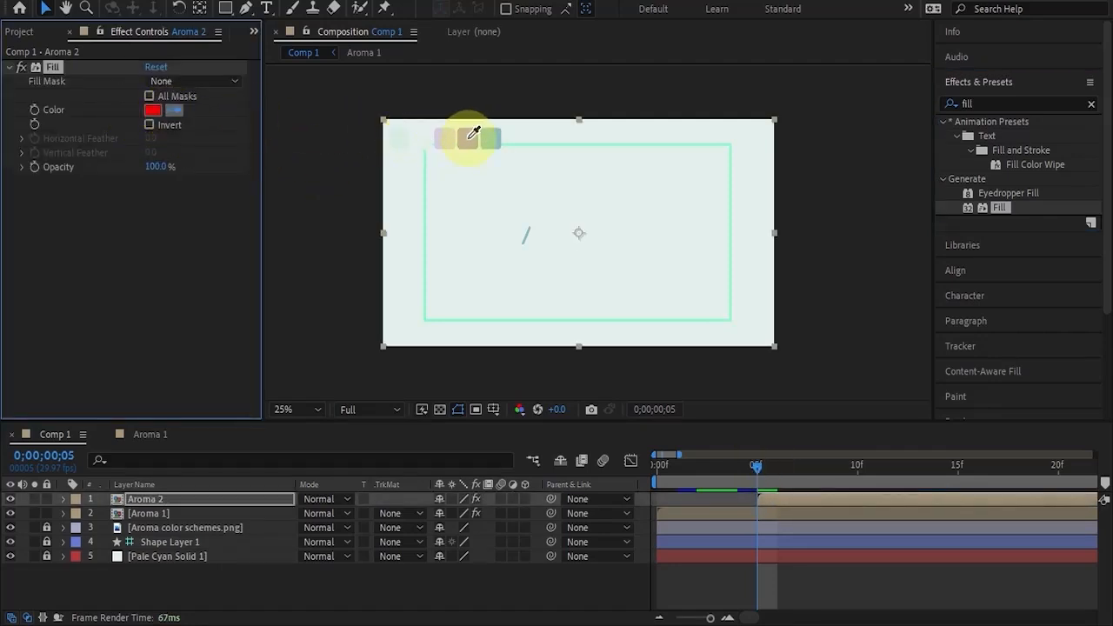